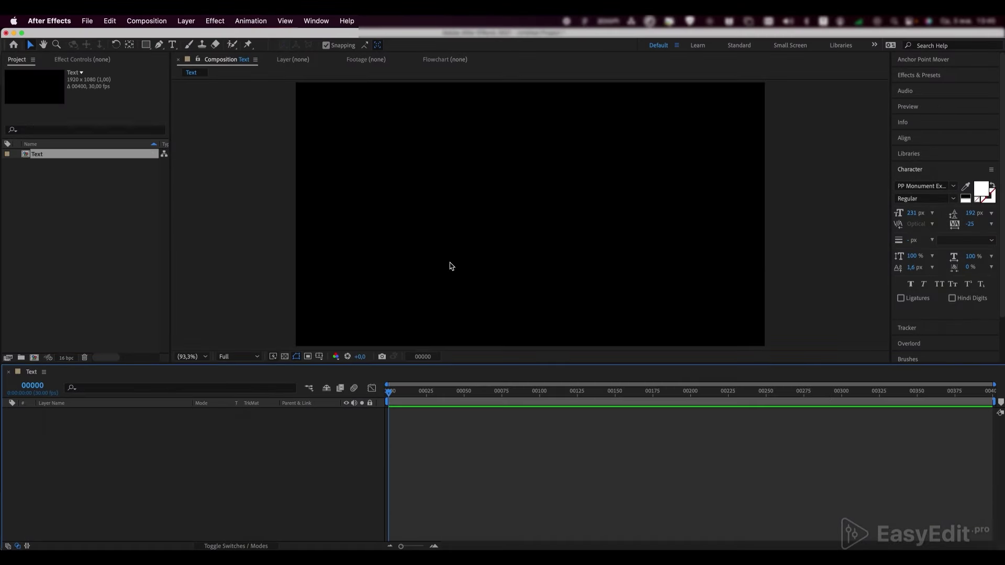
- Add a new text layer reading CREATE
{"action": "right_click", "coordinate": [121, 453]}
{"action": "mouse_move", "coordinate": [139, 415]}
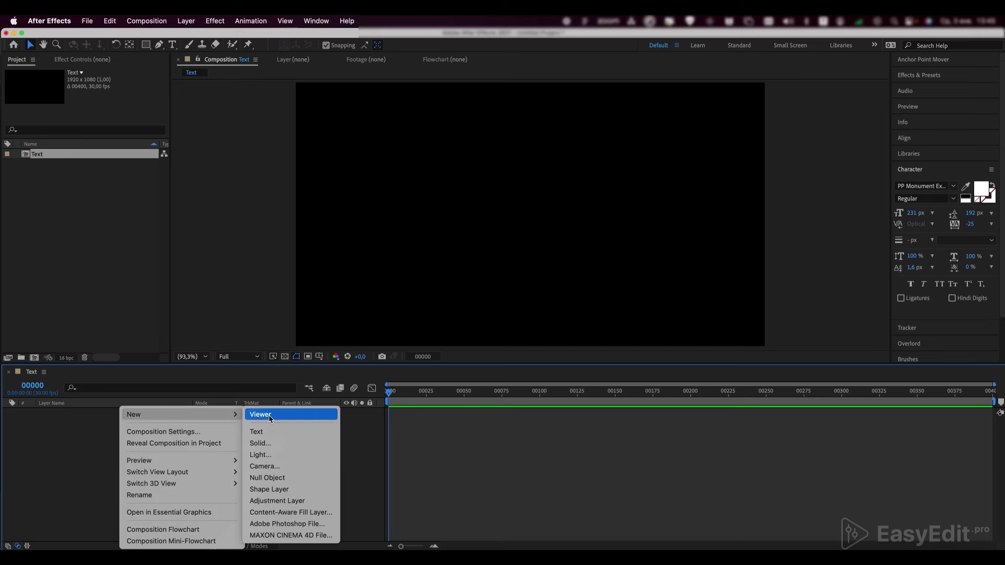
{"action": "left_click", "coordinate": [273, 436]}
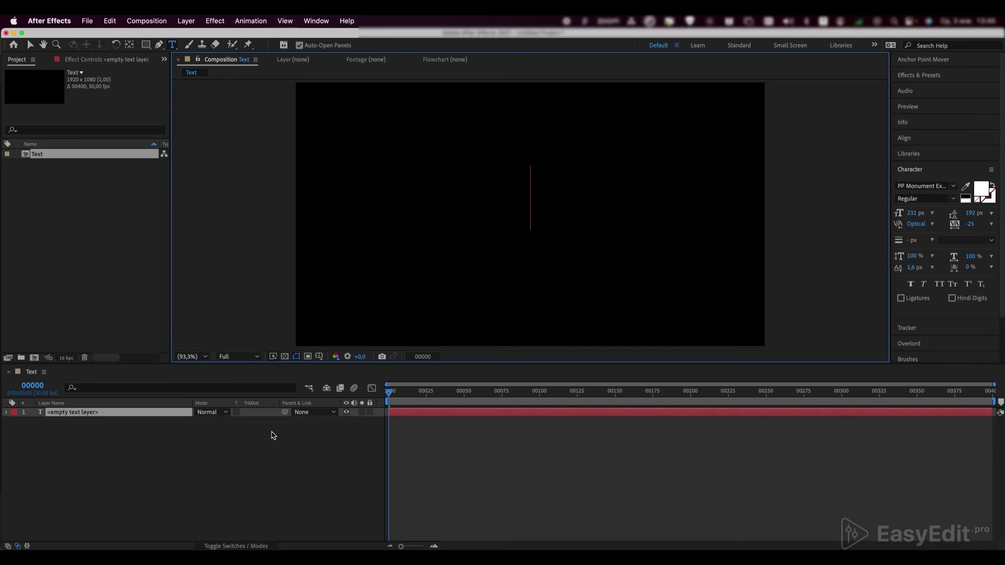
{"action": "type", "text": "CREAT"}
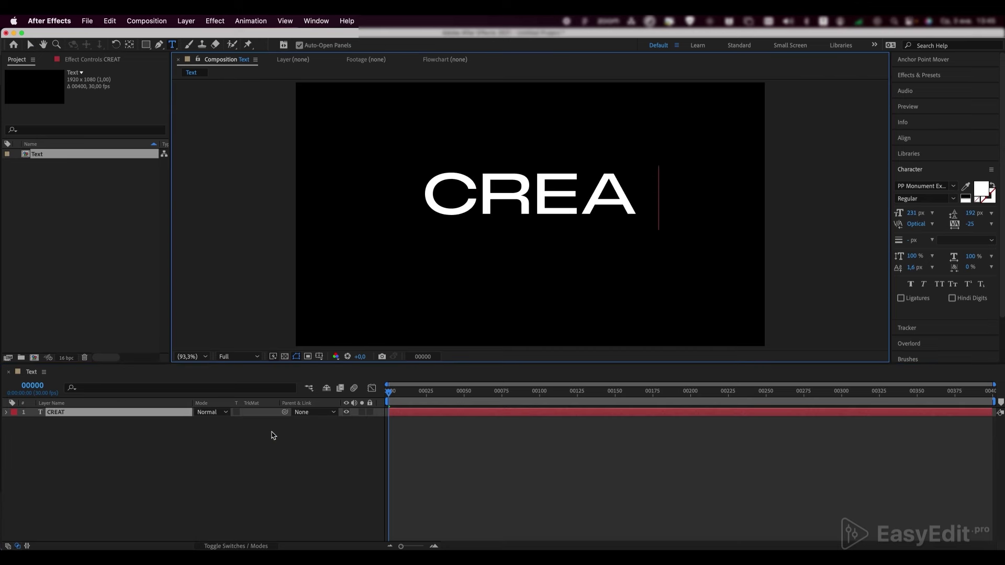
{"action": "type", "text": "E"}
{"action": "left_click", "coordinate": [184, 444]}
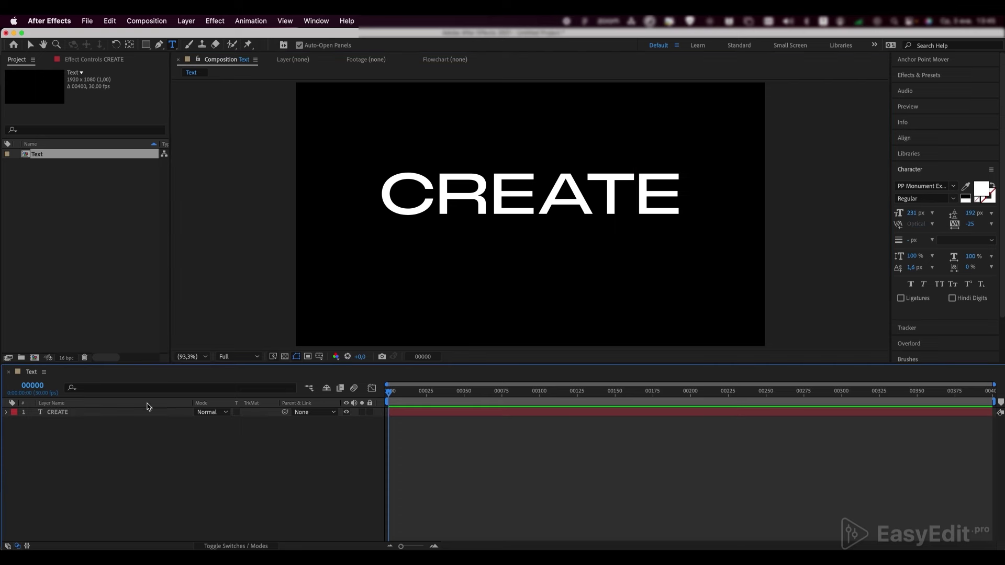
- Centre the CREATE layer vertically in the composition
{"action": "left_click", "coordinate": [137, 414]}
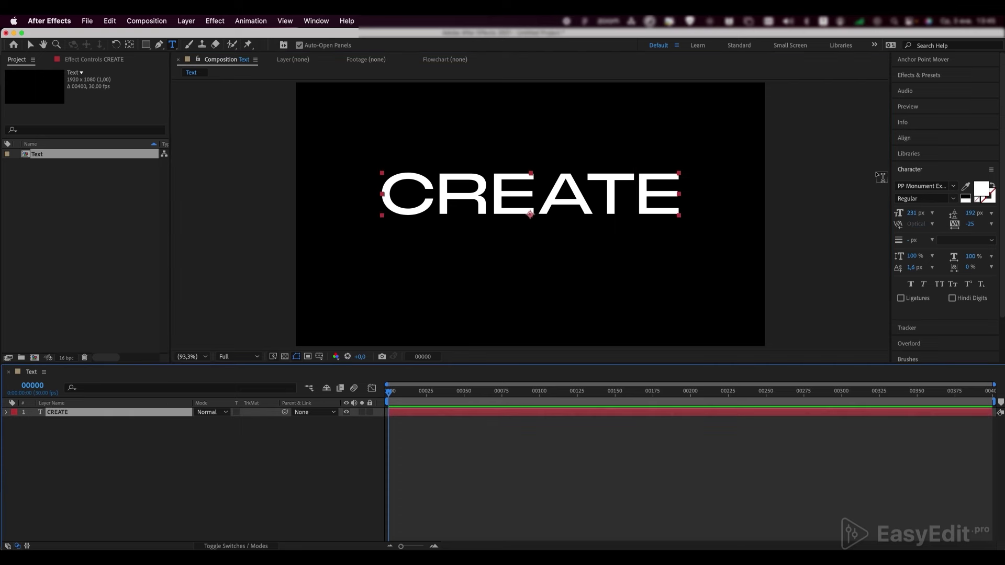
{"action": "left_click", "coordinate": [904, 138]}
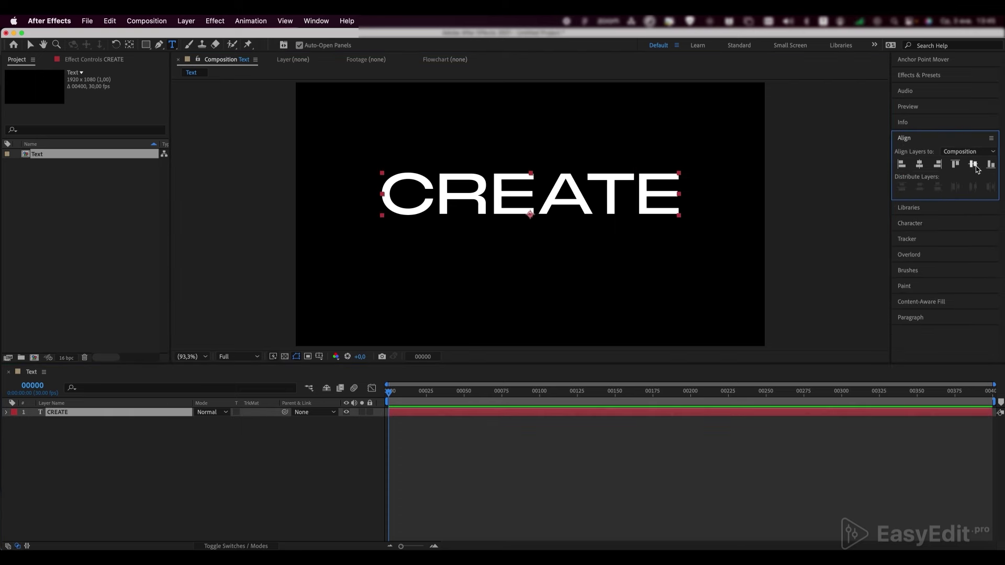
{"action": "left_click", "coordinate": [973, 164]}
- Turn on the title/action safe guides and reselect CREATE with the Selection tool
{"action": "left_click", "coordinate": [319, 357]}
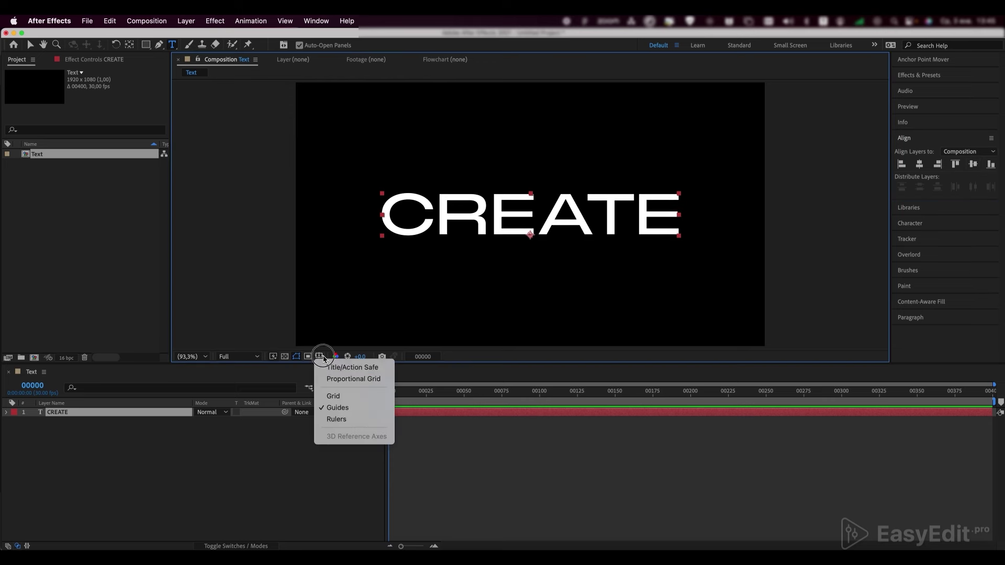
{"action": "left_click", "coordinate": [343, 365]}
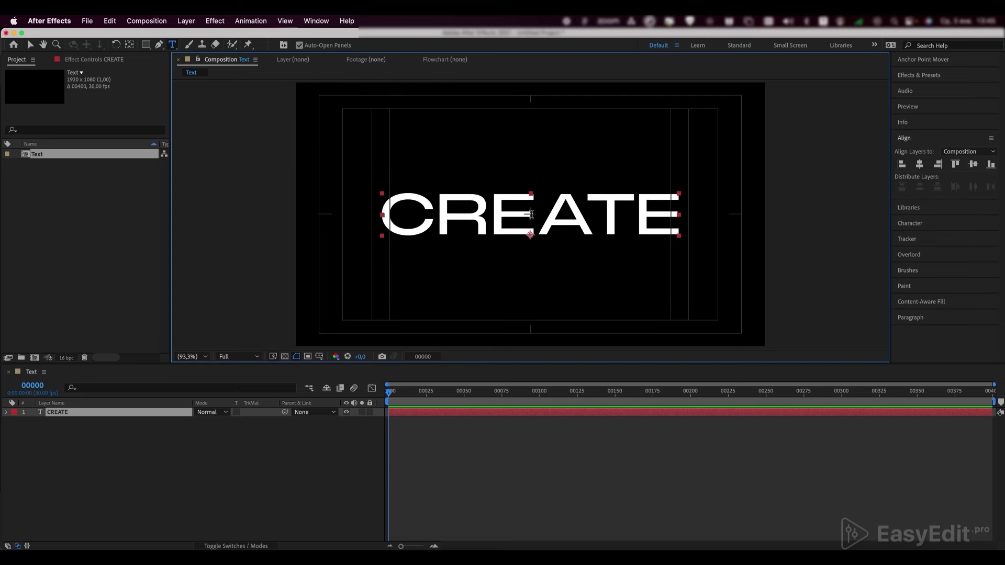
{"action": "key", "text": "v"}
{"action": "left_click", "coordinate": [69, 413]}
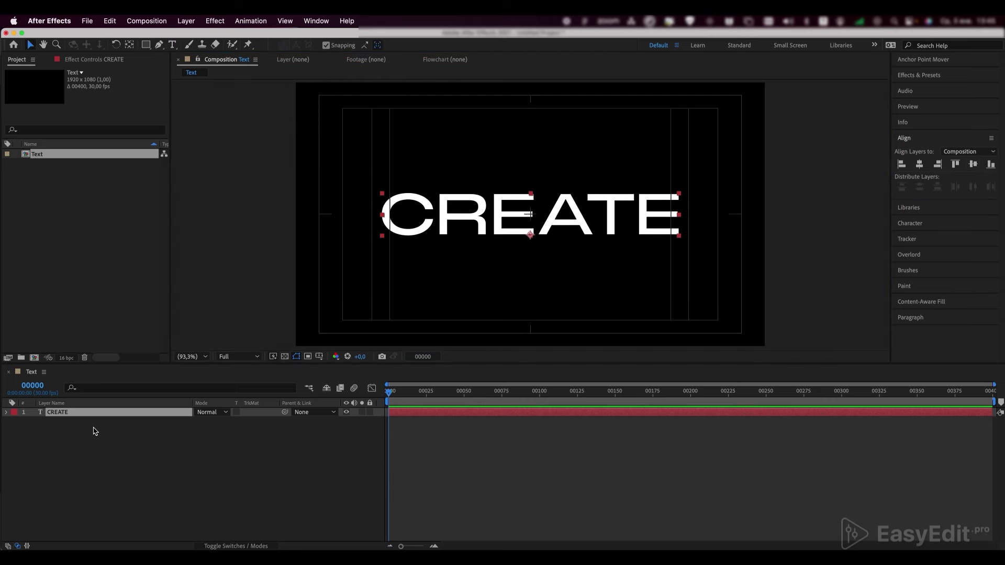
- Duplicate CREATE, hide the original, and retype the copy as THIS
{"action": "key", "text": "super+d"}
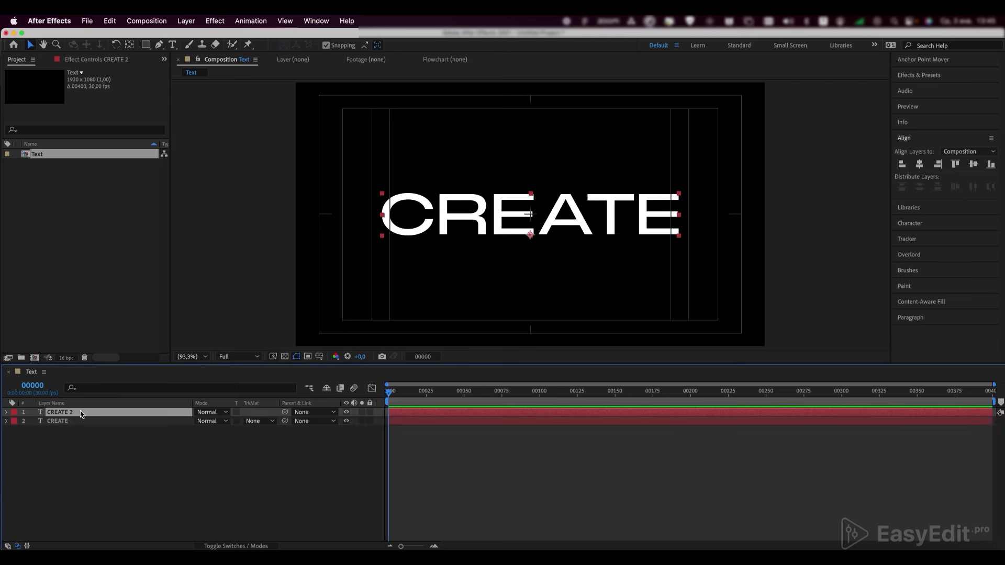
{"action": "left_click", "coordinate": [346, 421]}
{"action": "double_click", "coordinate": [118, 413]}
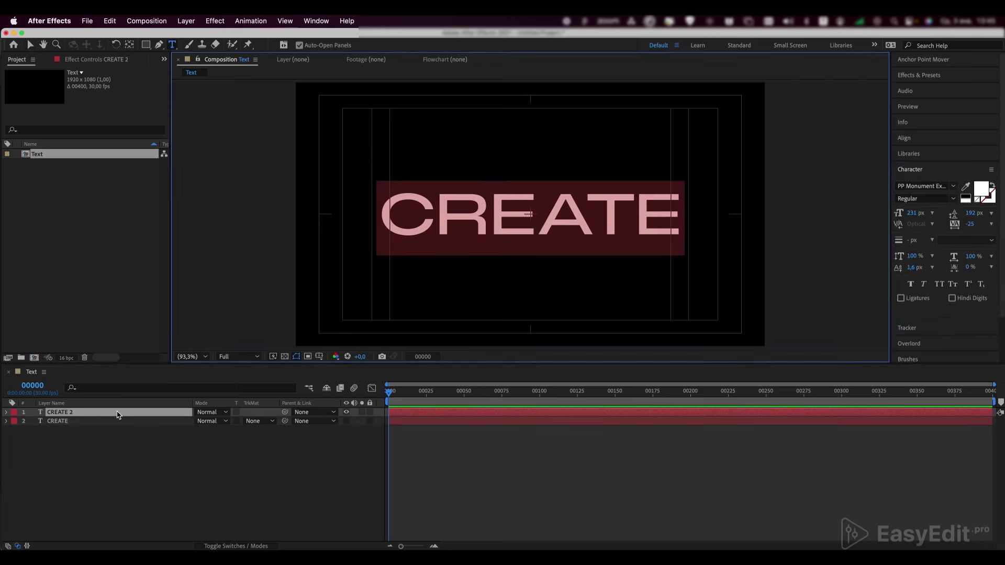
{"action": "type", "text": "THIS"}
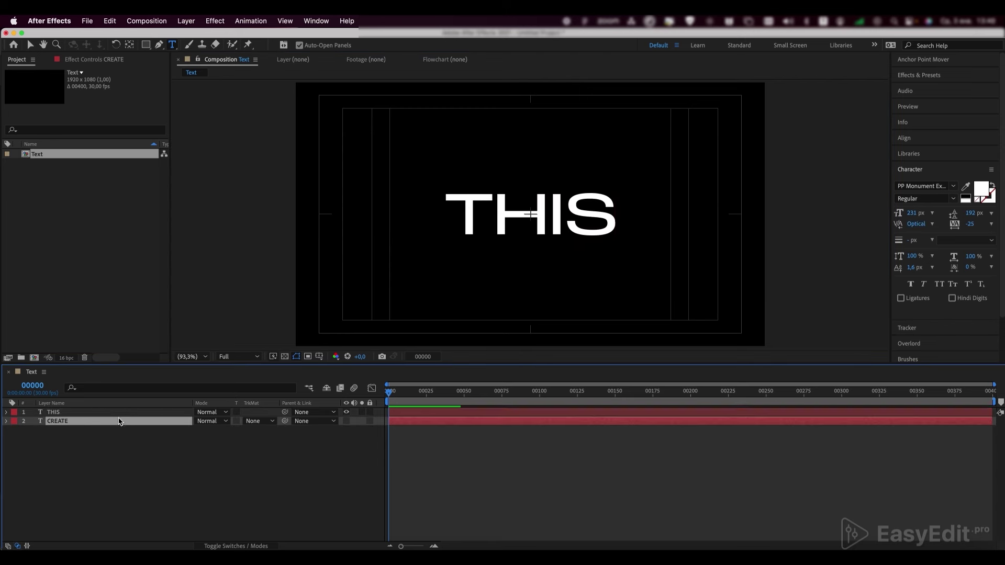
{"action": "double_click", "coordinate": [118, 416]}
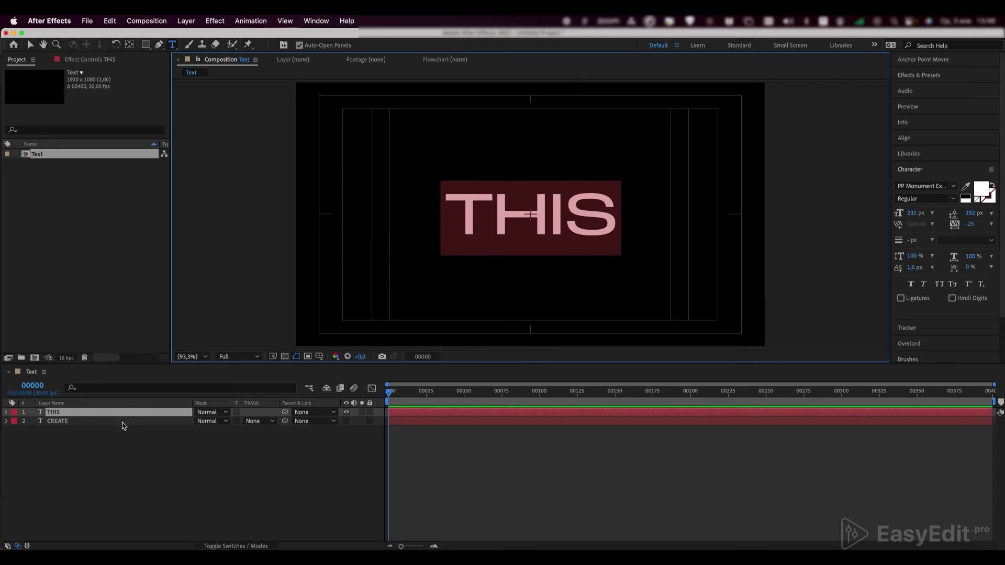
{"action": "left_click", "coordinate": [125, 414]}
- Duplicate THIS, hide the original, and retype the copy as EFFECT
{"action": "key", "text": "super+d"}
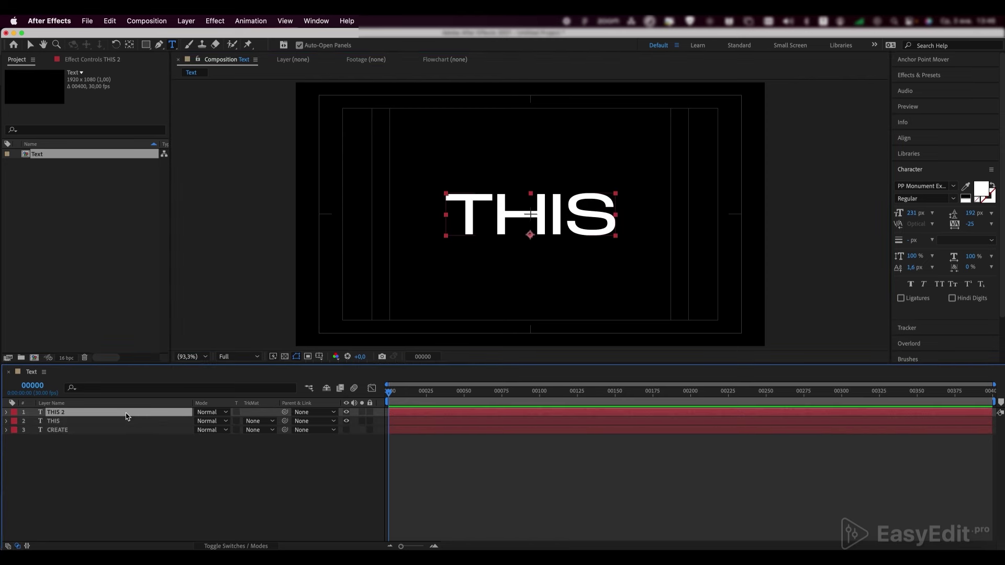
{"action": "left_click", "coordinate": [123, 421]}
{"action": "left_click", "coordinate": [345, 421]}
{"action": "double_click", "coordinate": [140, 413]}
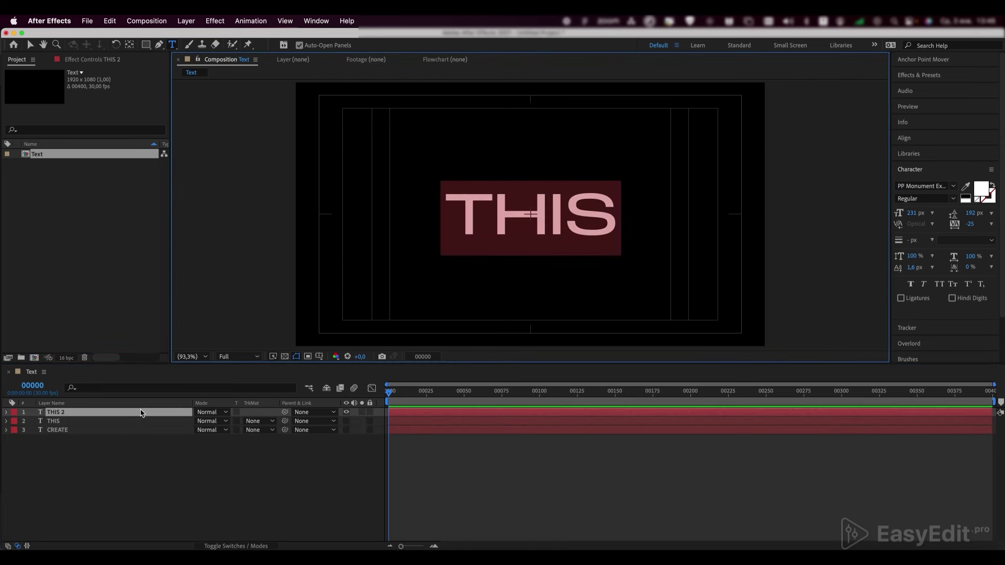
{"action": "type", "text": "EFFE"}
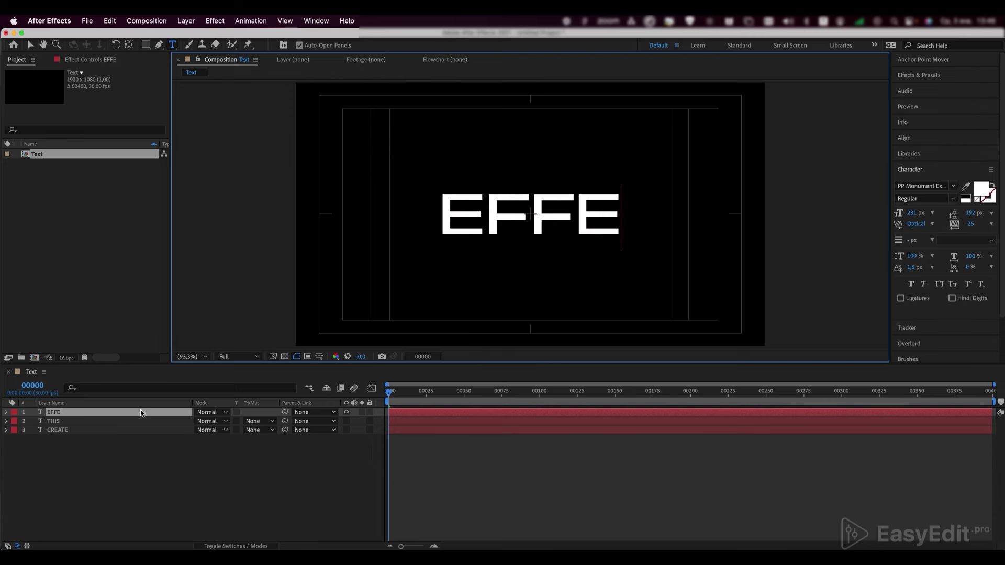
{"action": "type", "text": "CT"}
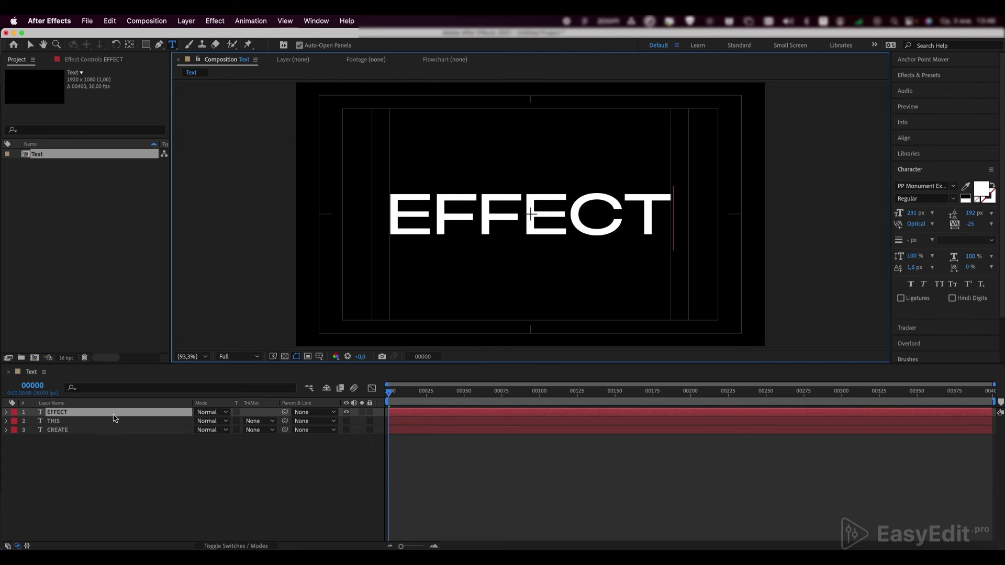
- Compare the three words, then leave only CREATE visible
{"action": "left_click", "coordinate": [346, 412]}
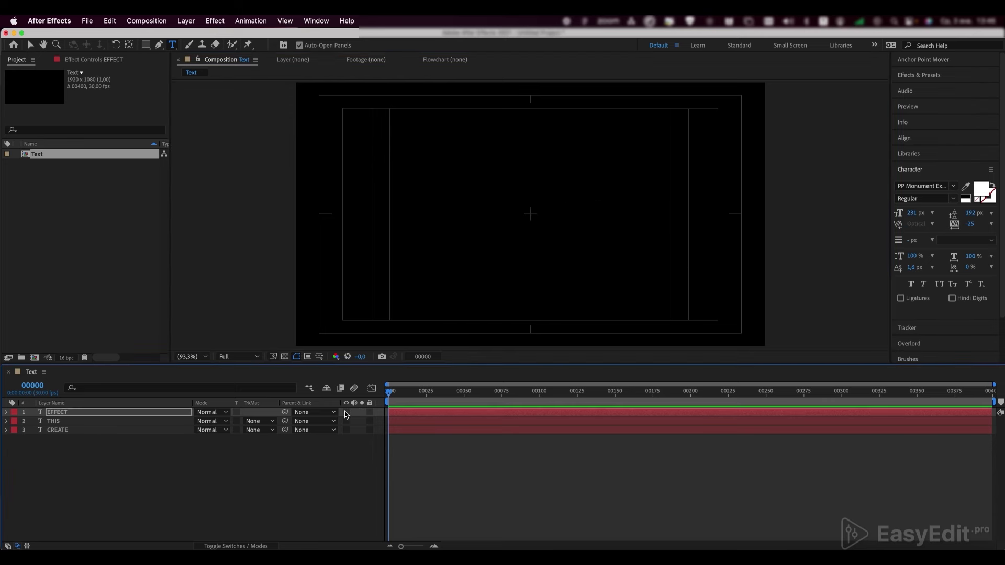
{"action": "left_click", "coordinate": [347, 430]}
{"action": "left_click_drag", "start_coordinate": [347, 422], "coordinate": [347, 414]}
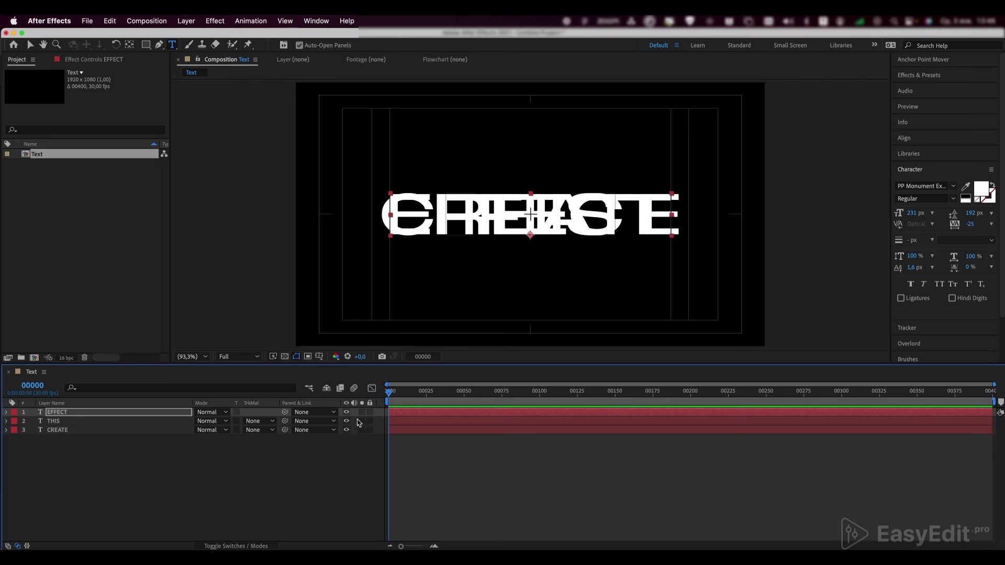
{"action": "left_click_drag", "start_coordinate": [346, 411], "coordinate": [346, 422]}
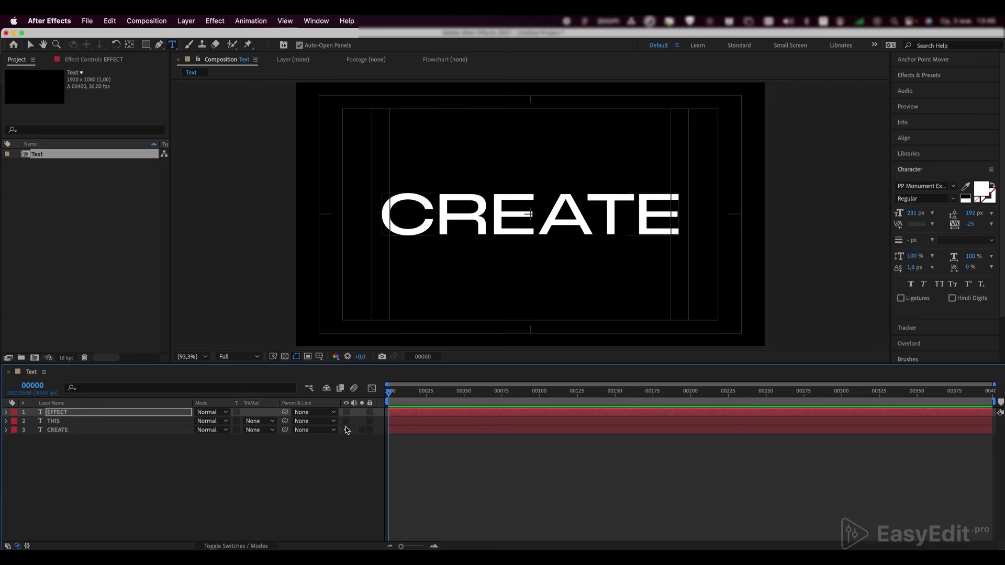
- Search 'trans' in Effects & Presets and apply Transform to CREATE
{"action": "key", "text": "v"}
{"action": "left_click", "coordinate": [419, 429]}
{"action": "left_click", "coordinate": [916, 75]}
{"action": "left_click", "coordinate": [913, 89]}
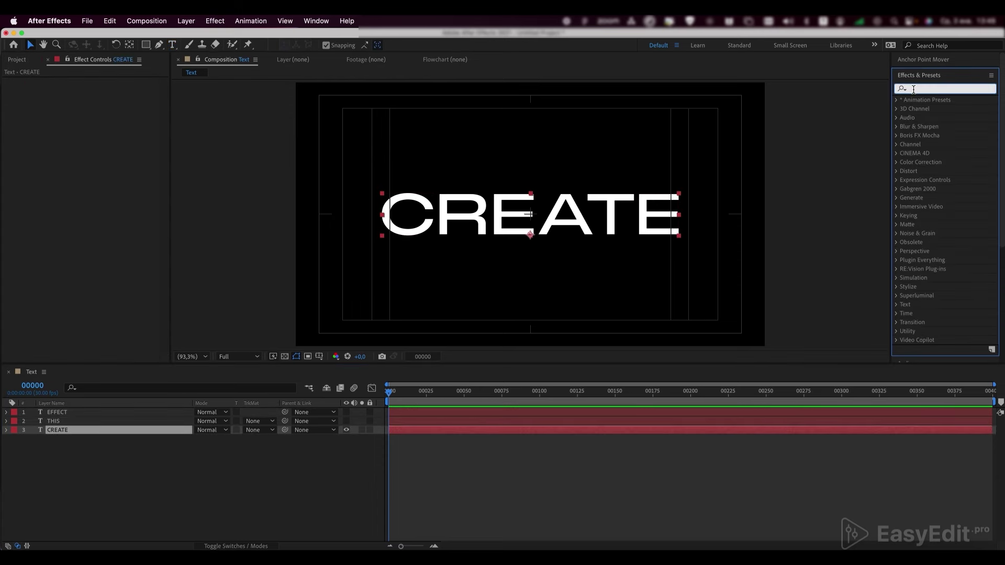
{"action": "type", "text": "trans"}
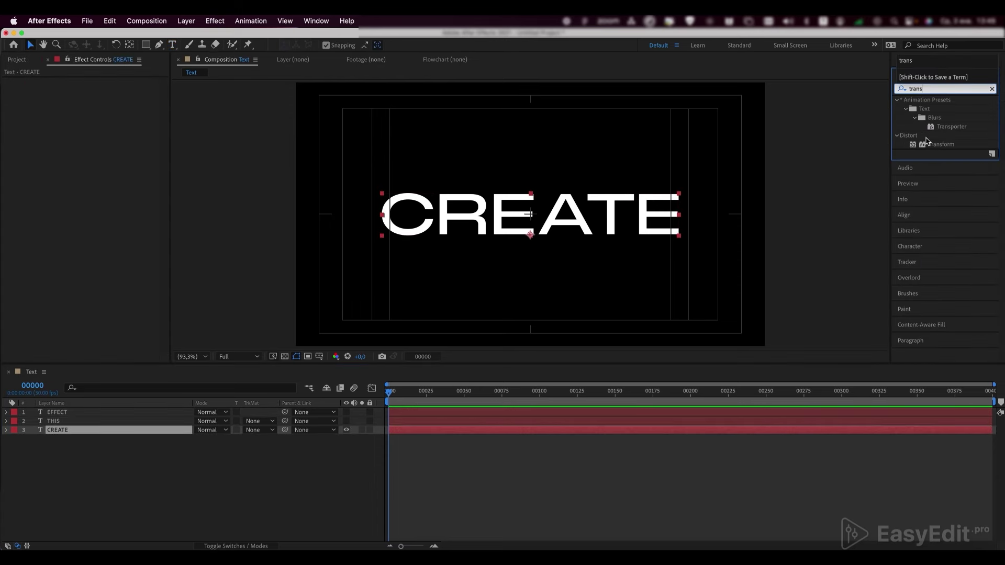
{"action": "left_click_drag", "start_coordinate": [930, 150], "coordinate": [72, 434]}
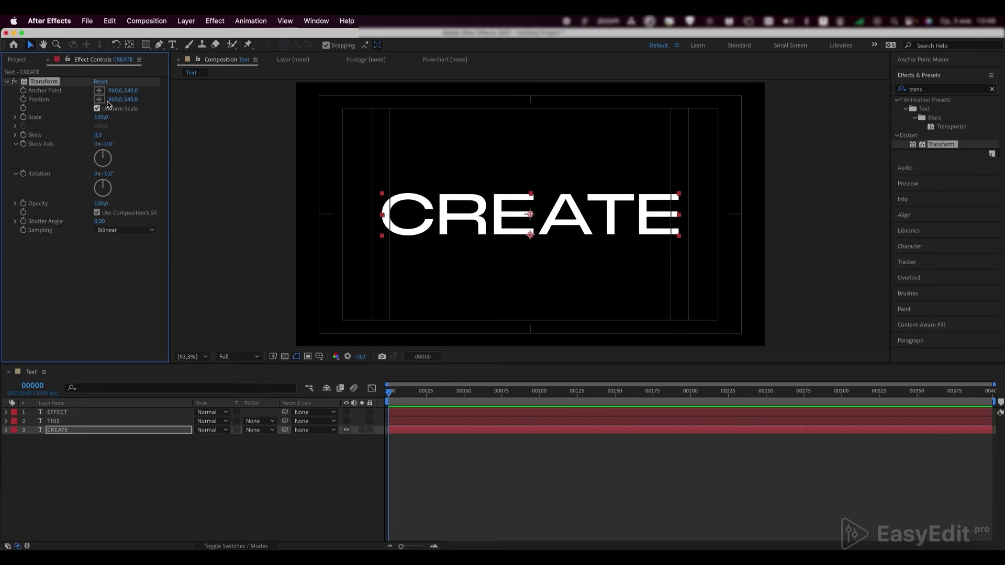
- Reset the scrubbed Transform anchor point back to 960,0,540,0
{"action": "left_click_drag", "start_coordinate": [119, 90], "coordinate": [89, 106]}
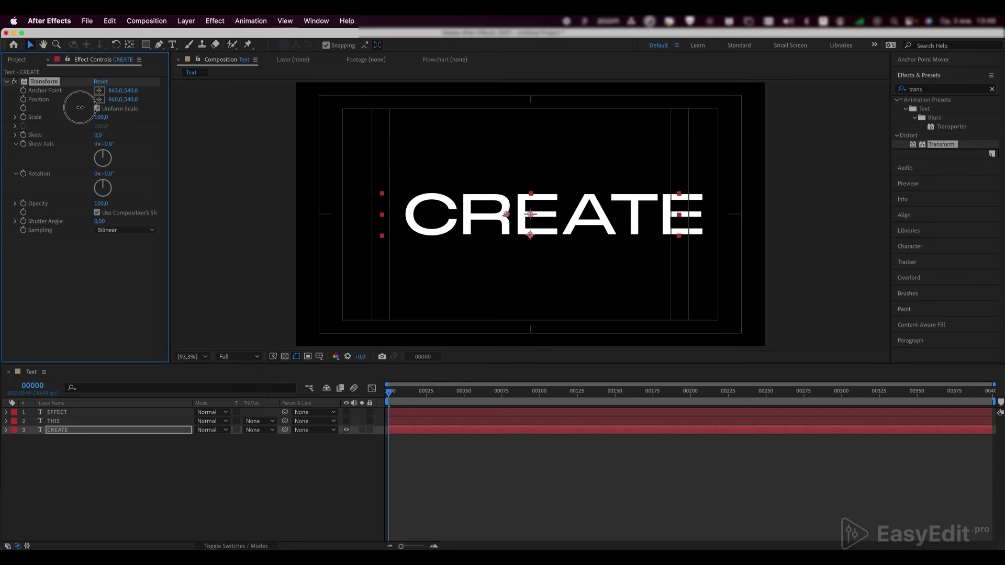
{"action": "right_click", "coordinate": [89, 107]}
{"action": "left_click", "coordinate": [81, 110]}
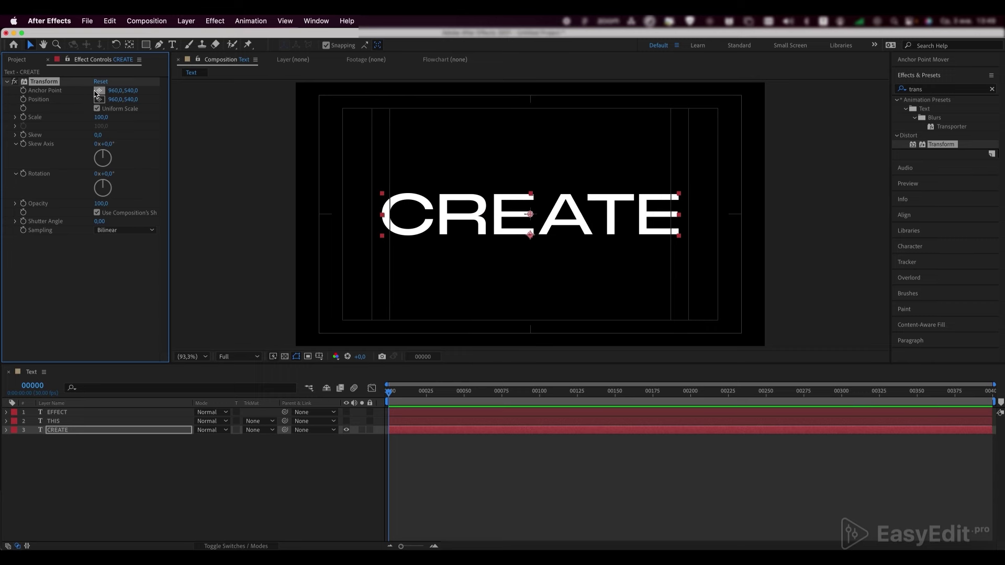
- Add a Position expression pick-whipped to the Transform Anchor Point
{"action": "left_click", "coordinate": [24, 100], "text": "alt"}
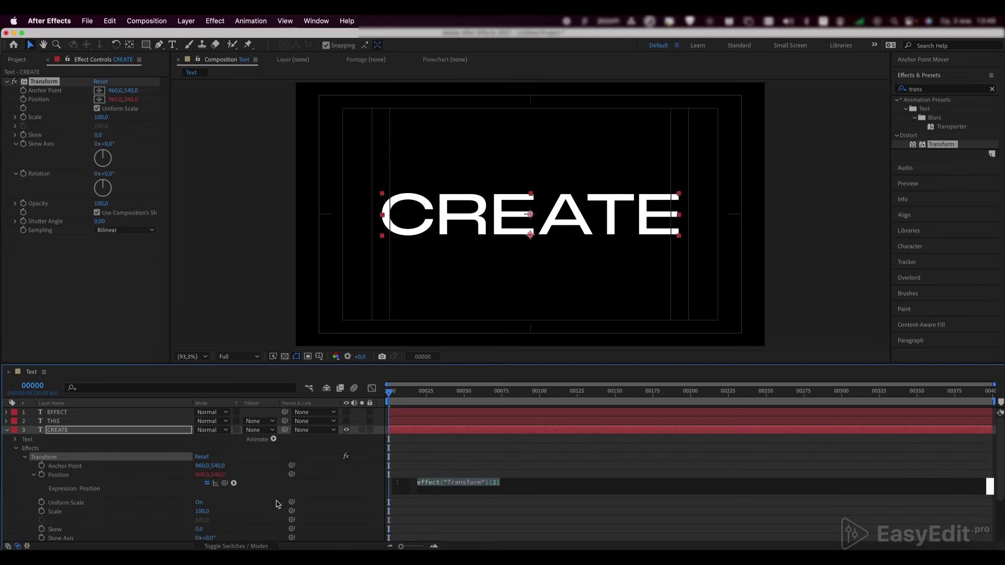
{"action": "left_click_drag", "start_coordinate": [292, 474], "coordinate": [94, 467]}
{"action": "left_click", "coordinate": [309, 459]}
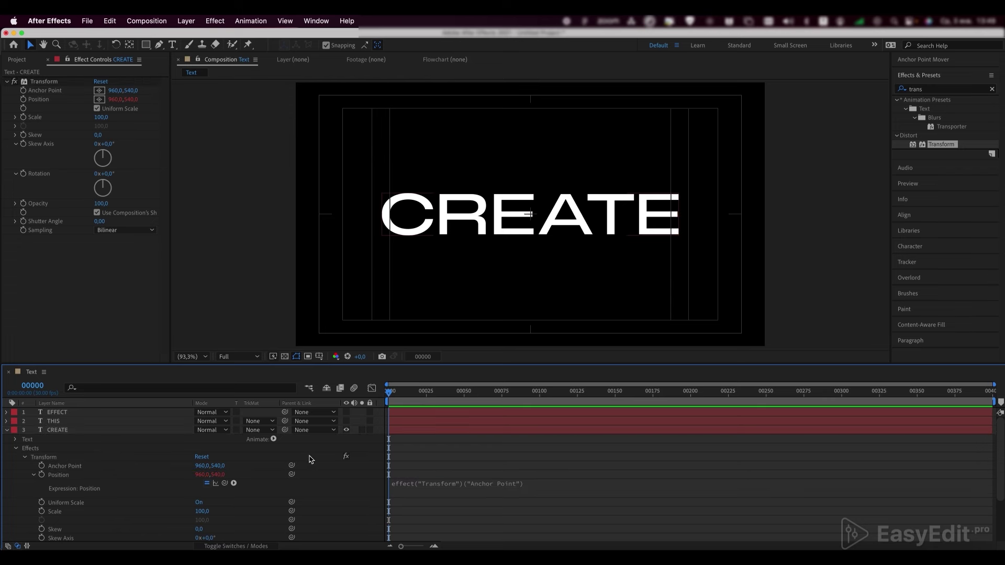
- Place the anchor point at CREATE's left edge, 349,3,542,1
{"action": "mouse_move", "coordinate": [115, 90]}
{"action": "left_mouse_down"}
{"action": "mouse_move", "coordinate": [81, 94]}
{"action": "mouse_move", "coordinate": [100, 94]}
{"action": "left_mouse_up"}
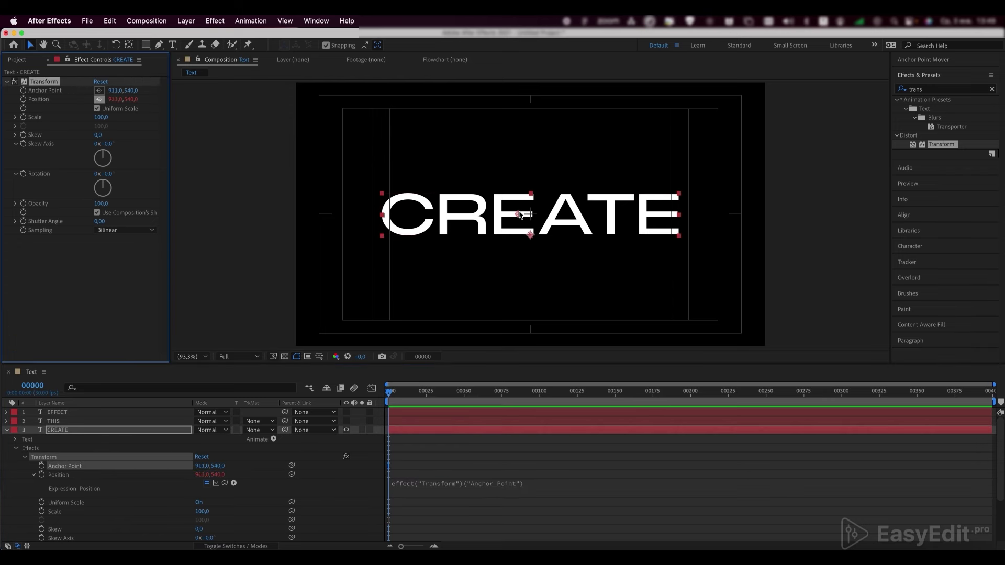
{"action": "left_click", "coordinate": [97, 92]}
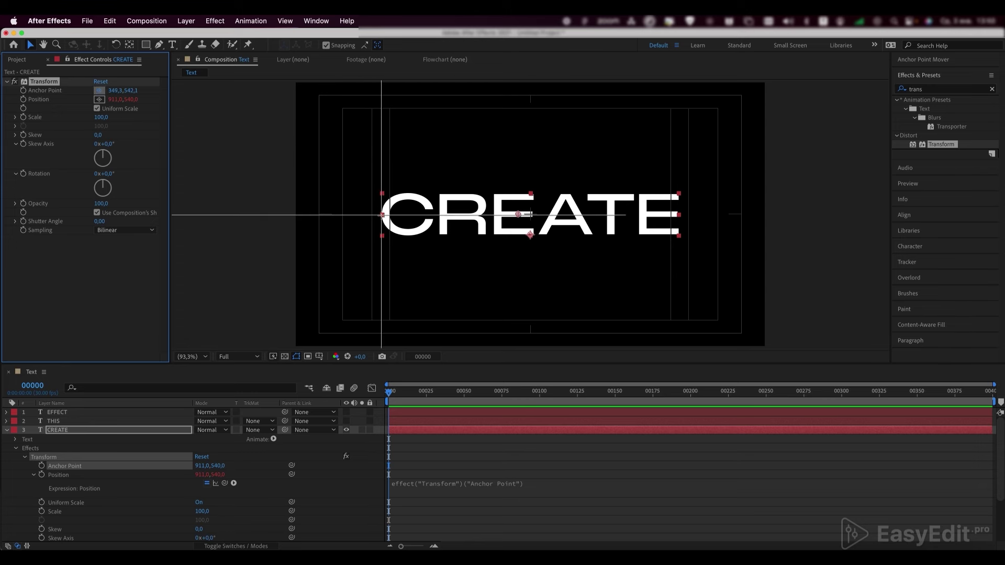
{"action": "left_click", "coordinate": [381, 215]}
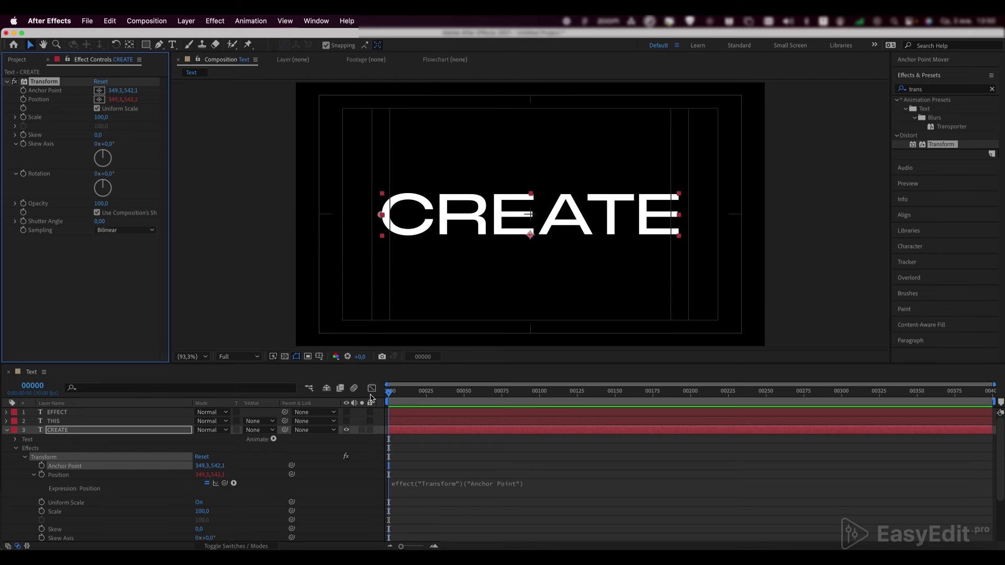
- Turn off Uniform Scale and keyframe Scale Width at 0 on frame 0
{"action": "left_click", "coordinate": [96, 109]}
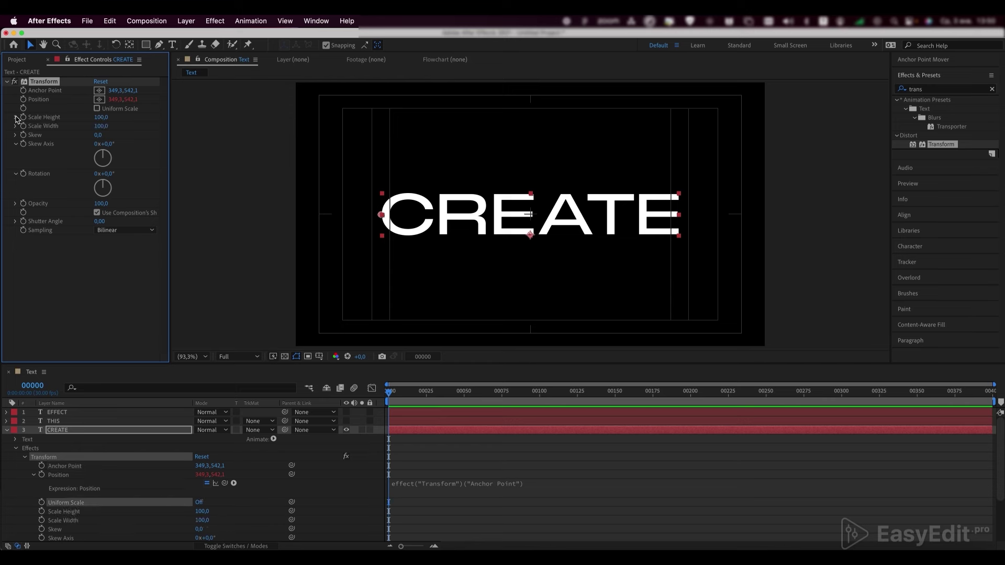
{"action": "mouse_move", "coordinate": [105, 128]}
{"action": "left_mouse_down"}
{"action": "mouse_move", "coordinate": [70, 128]}
{"action": "mouse_move", "coordinate": [96, 130]}
{"action": "left_mouse_up"}
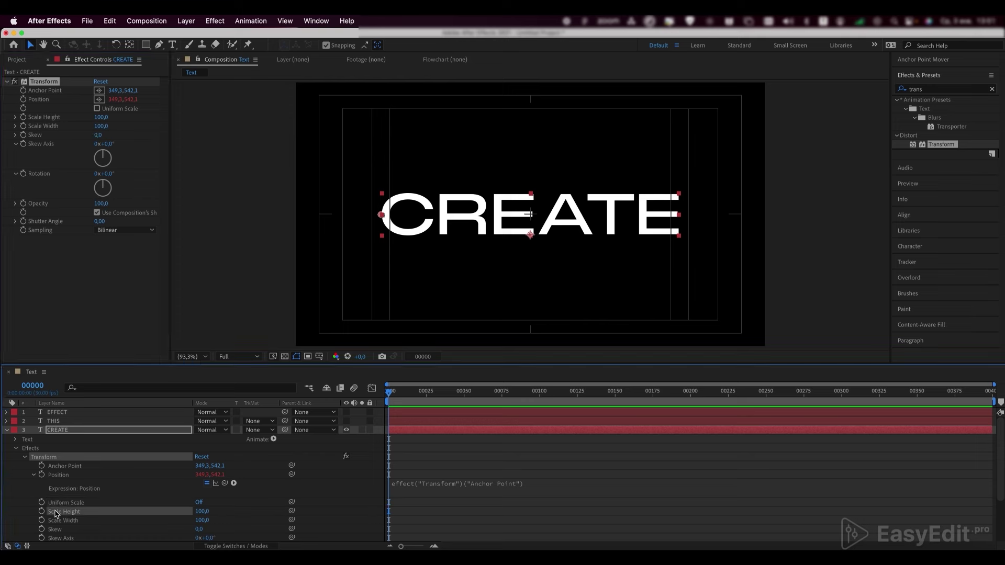
{"action": "left_click", "coordinate": [61, 522]}
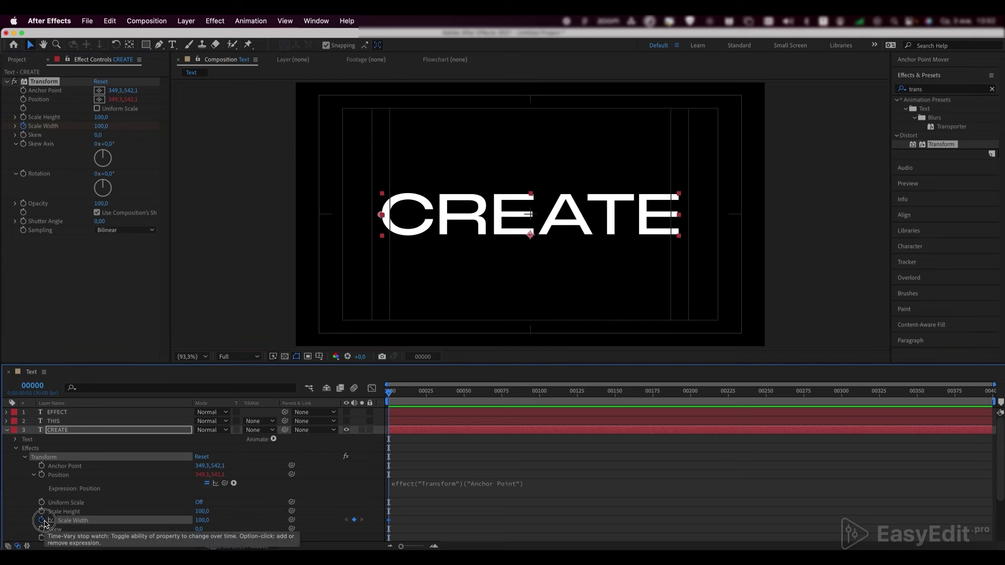
{"action": "left_click", "coordinate": [42, 521]}
{"action": "left_click_drag", "start_coordinate": [202, 520], "coordinate": [193, 521]}
{"action": "left_click", "coordinate": [198, 522]}
{"action": "type", "text": "0"}
{"action": "key", "text": "Return"}
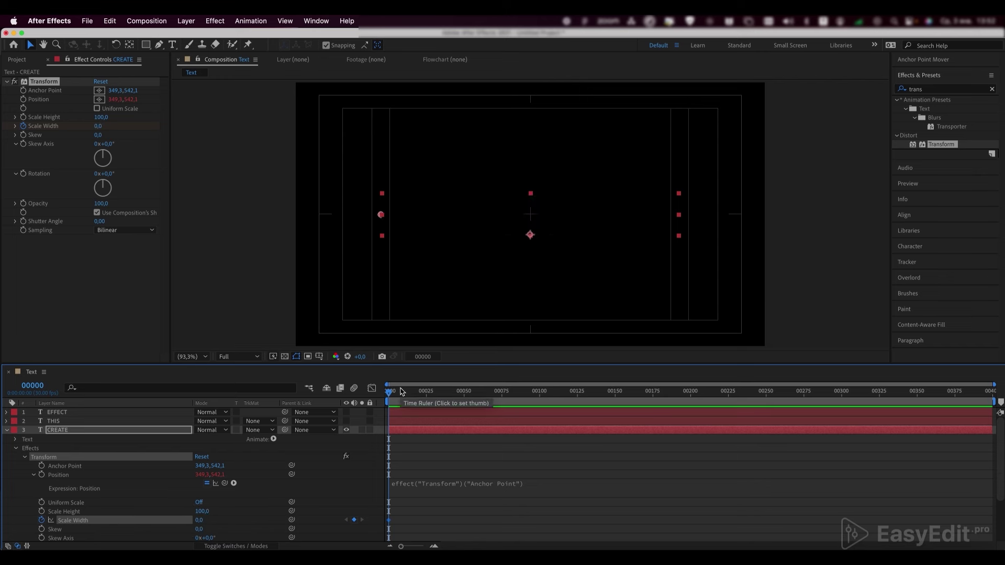
- Key Scale Width 100 at frame 50, preview the growth, and go to frame 125
{"action": "left_click_drag", "start_coordinate": [401, 391], "coordinate": [464, 398]}
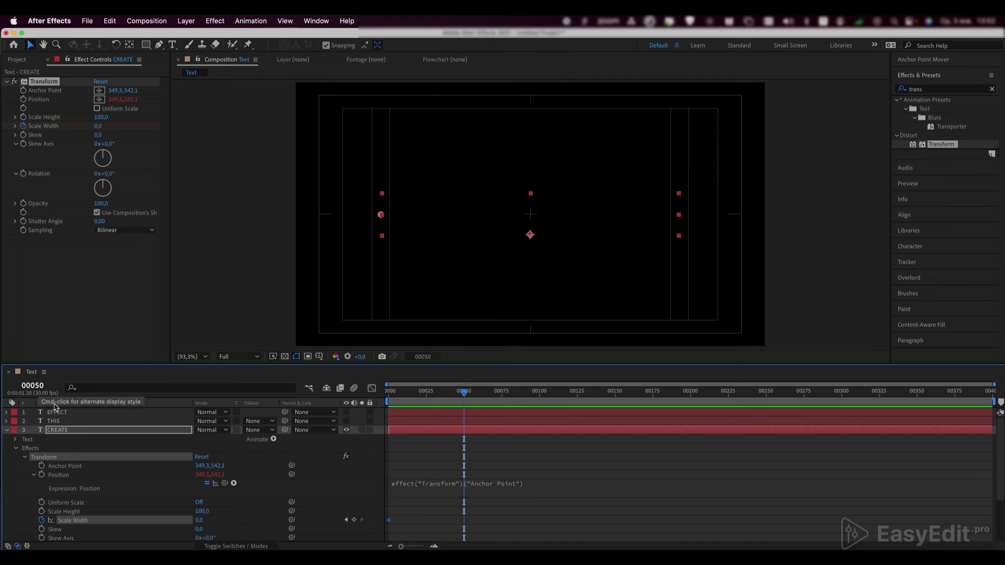
{"action": "left_click", "coordinate": [199, 520]}
{"action": "type", "text": "100"}
{"action": "key", "text": "Return"}
{"action": "left_click_drag", "start_coordinate": [455, 390], "coordinate": [505, 421]}
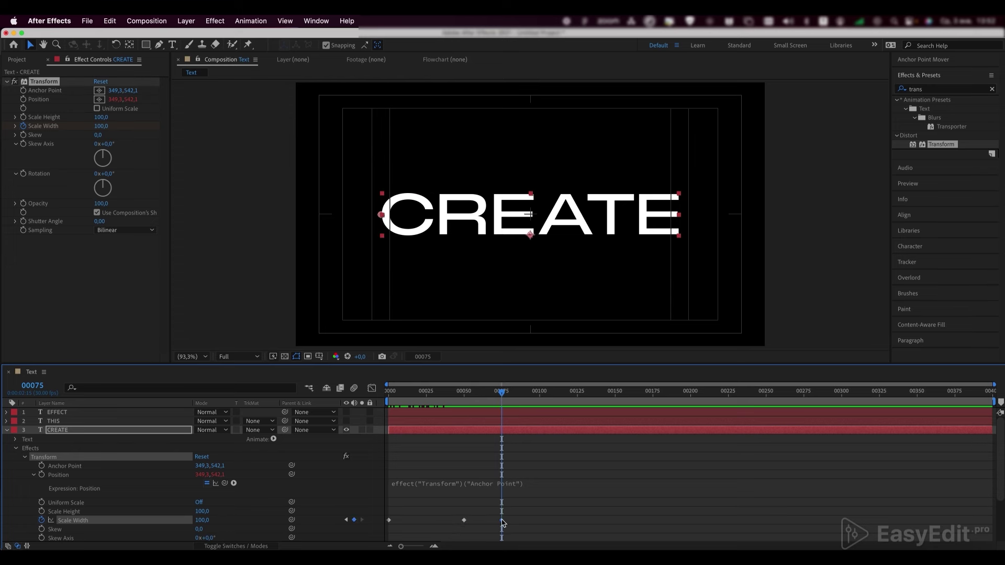
{"action": "left_click", "coordinate": [388, 521]}
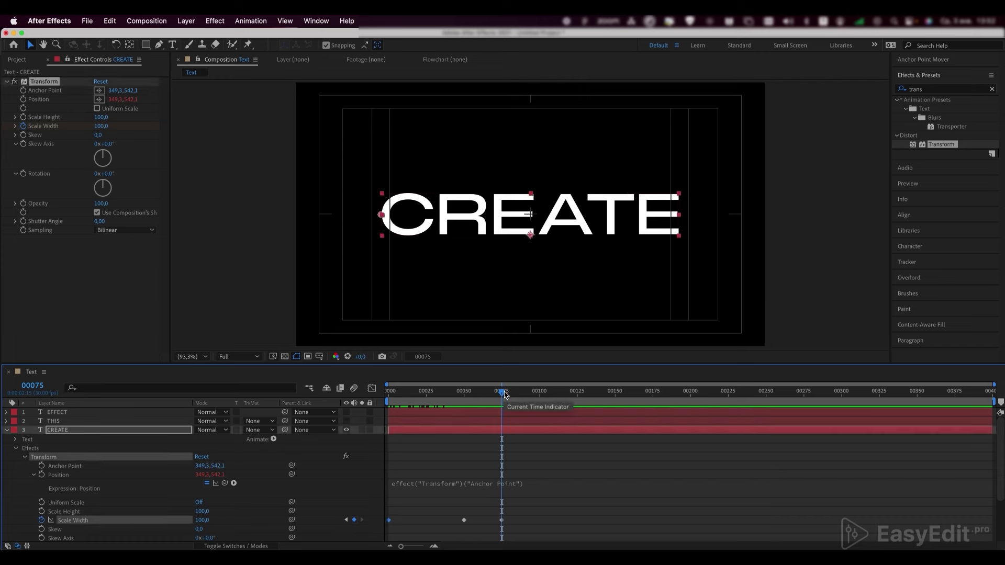
{"action": "left_click", "coordinate": [503, 392]}
{"action": "left_click_drag", "start_coordinate": [503, 393], "coordinate": [465, 426]}
- Paste a zero-width keyframe at frame 125, then key the anchor at CREATE's right edge at frame 75
{"action": "key", "text": "super+v"}
{"action": "scroll", "coordinate": [465, 433], "scroll_direction": "down", "scroll_amount": 1}
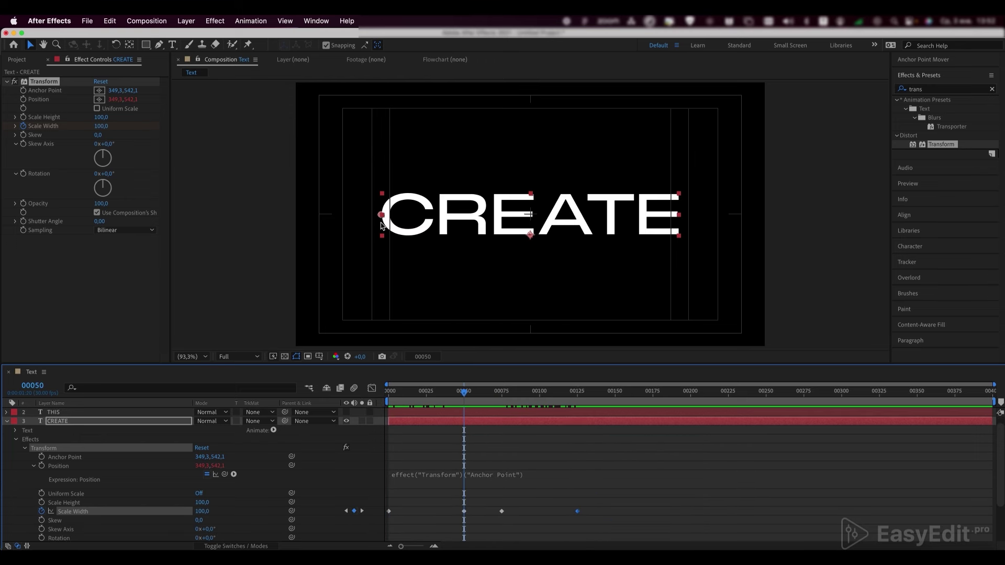
{"action": "left_click", "coordinate": [42, 458]}
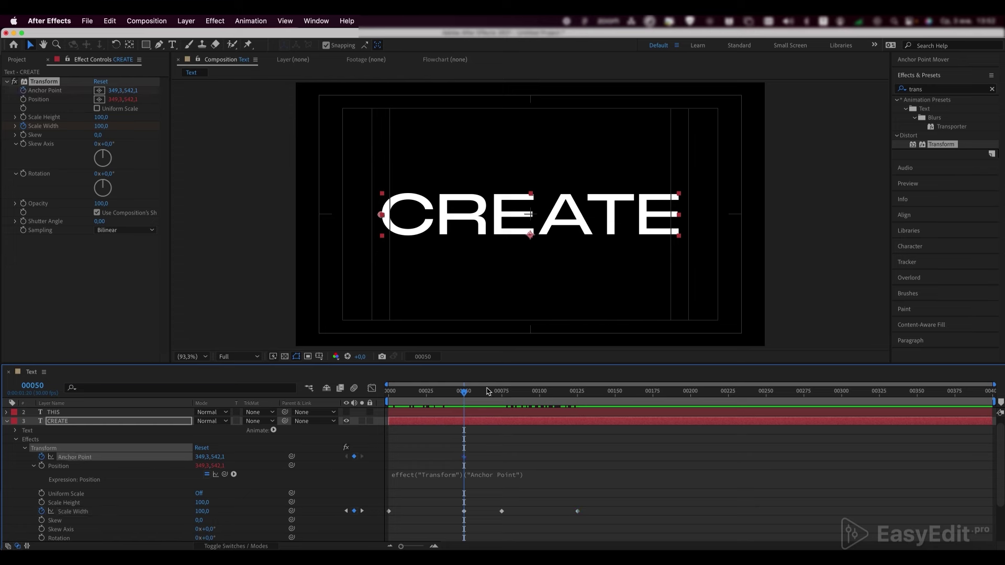
{"action": "left_click_drag", "start_coordinate": [466, 401], "coordinate": [502, 404]}
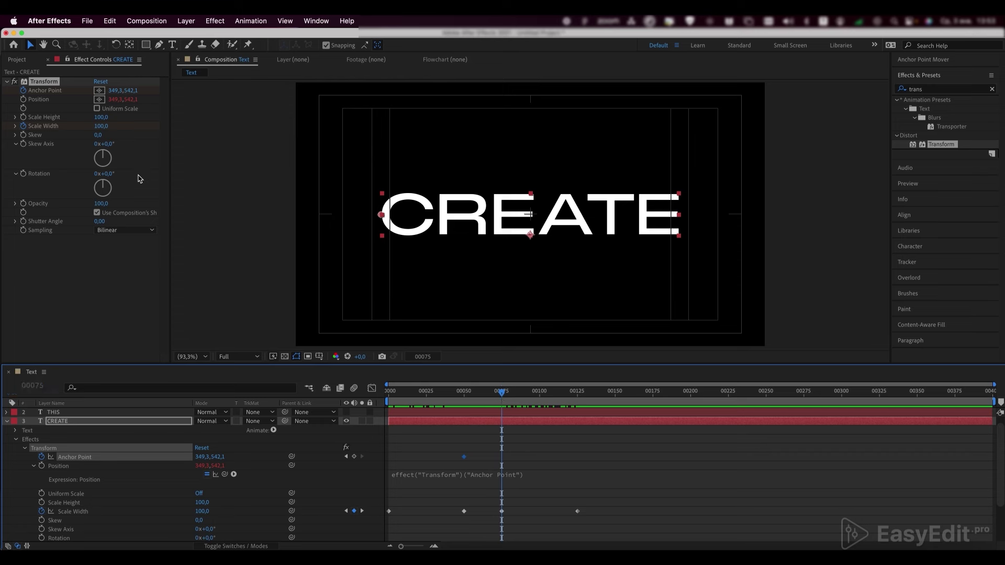
{"action": "left_click", "coordinate": [100, 91]}
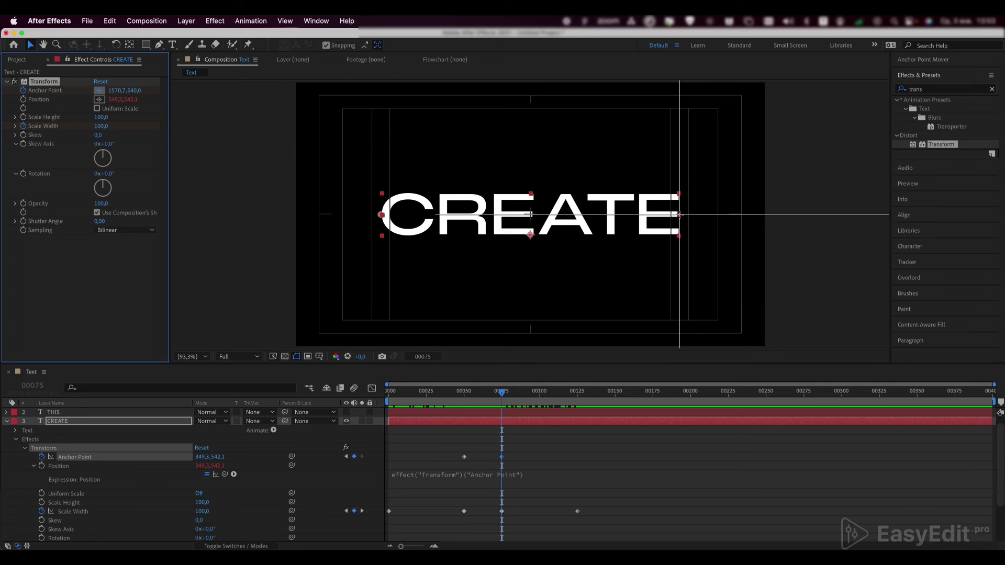
{"action": "left_click", "coordinate": [679, 214]}
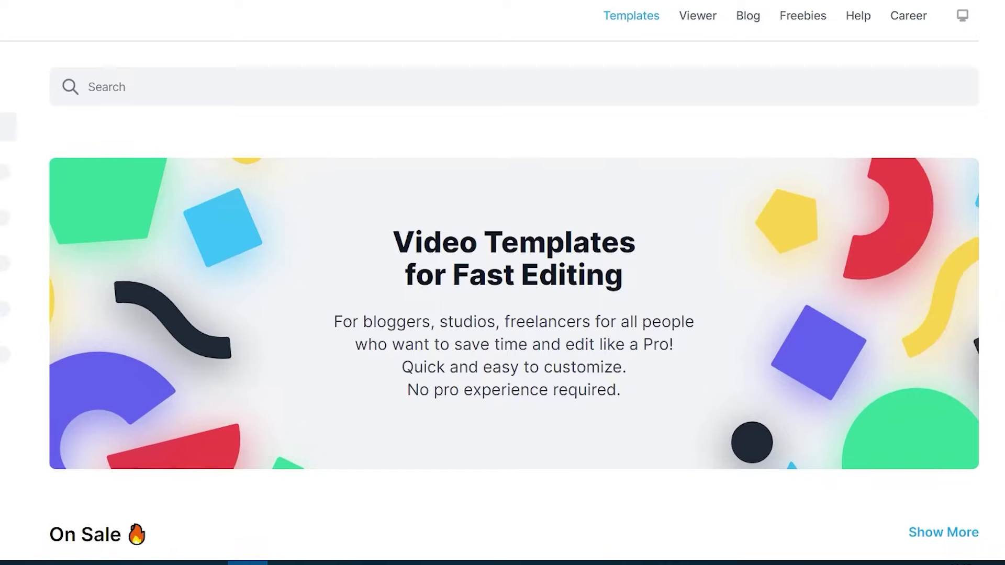
- Scroll the EasyEdit.pro site and open the Titles Pro After Effects catalog
{"action": "scroll", "coordinate": [503, 293], "scroll_direction": "down", "scroll_amount": 6}
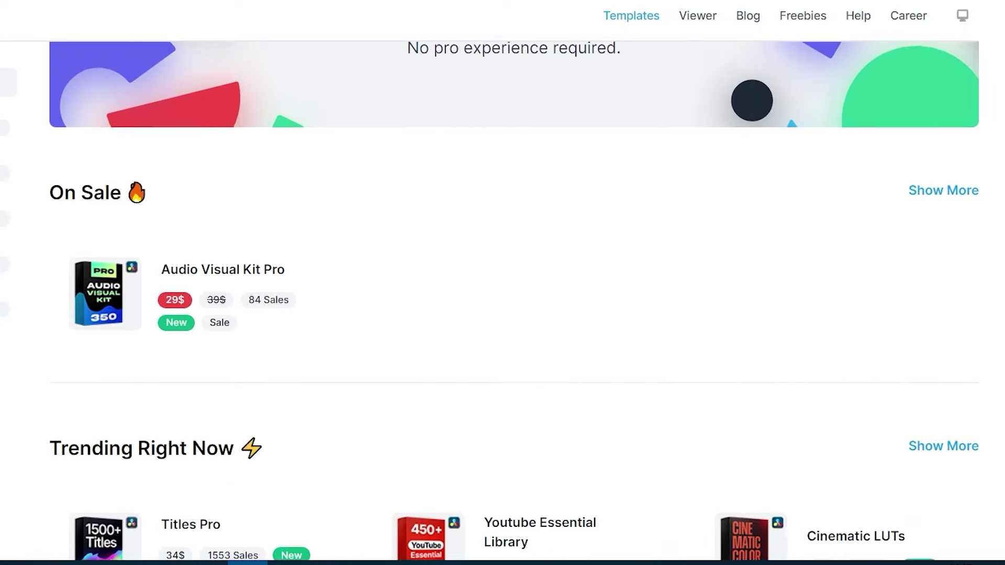
{"action": "scroll", "coordinate": [503, 294], "scroll_direction": "down", "scroll_amount": 9}
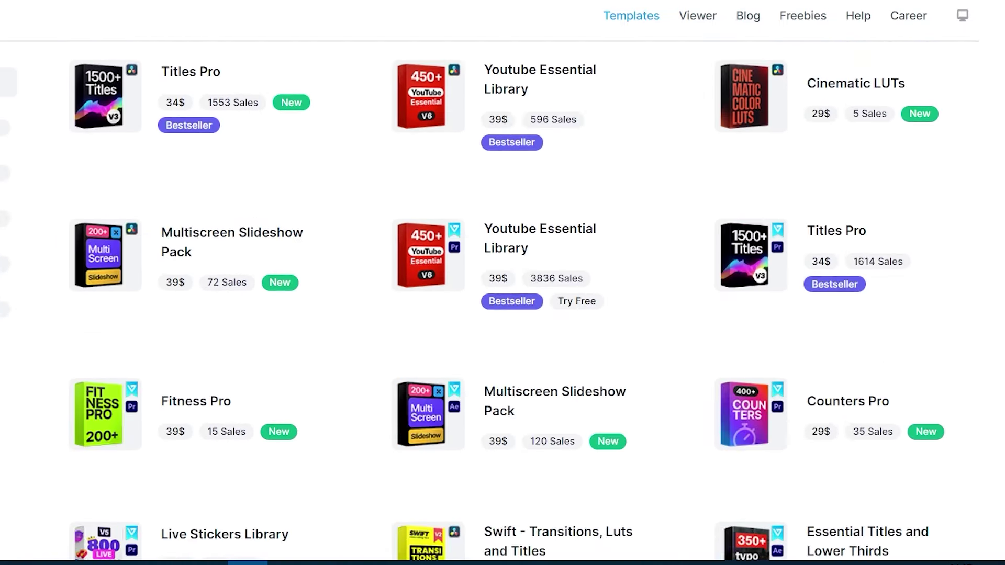
{"action": "scroll", "coordinate": [502, 293], "scroll_direction": "down", "scroll_amount": 10}
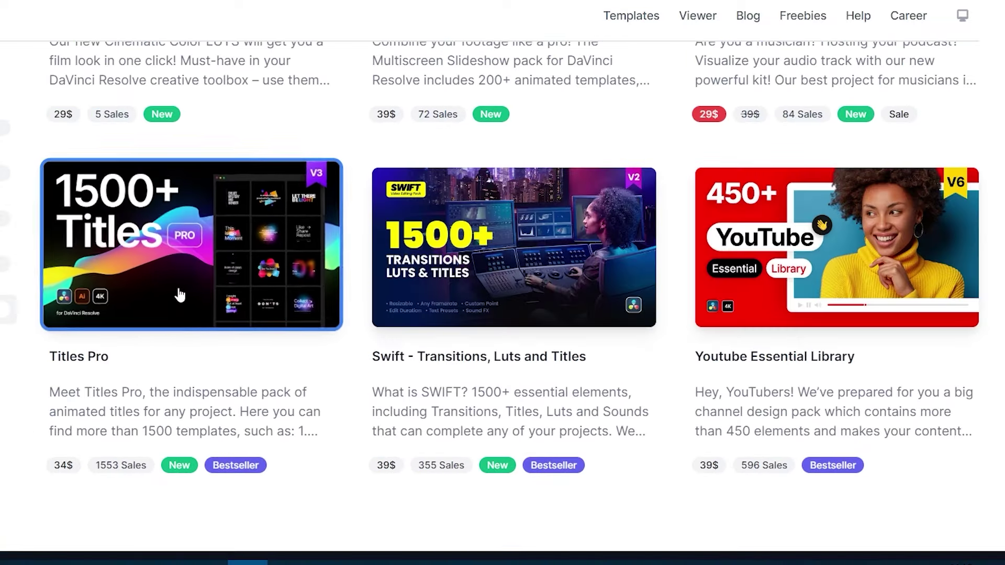
{"action": "left_click", "coordinate": [180, 295]}
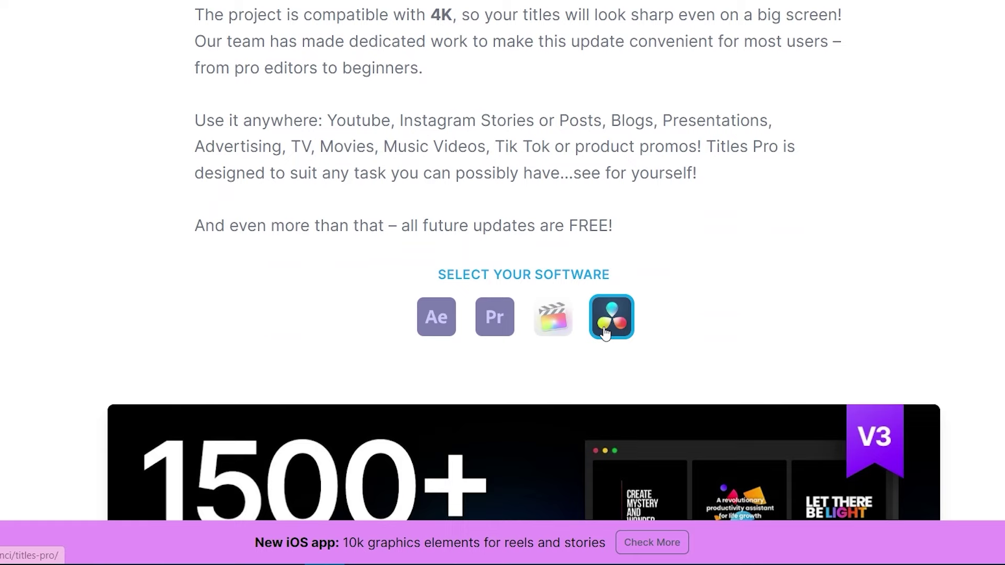
{"action": "left_click", "coordinate": [437, 337]}
- Browse the Details and Cinematic template categories and scroll the listing
{"action": "left_click_drag", "start_coordinate": [205, 209], "coordinate": [192, 381]}
{"action": "left_click", "coordinate": [139, 422]}
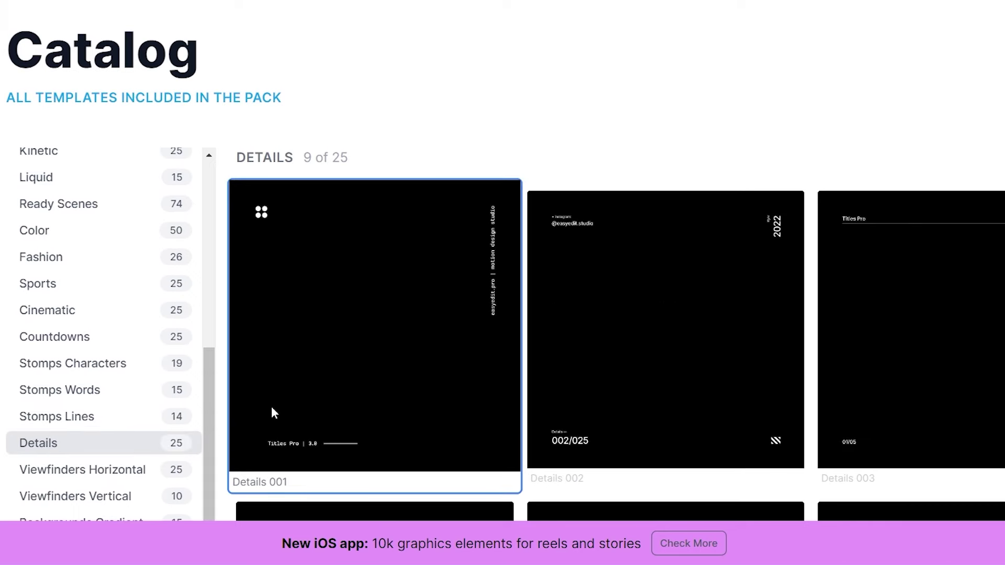
{"action": "left_click", "coordinate": [109, 311]}
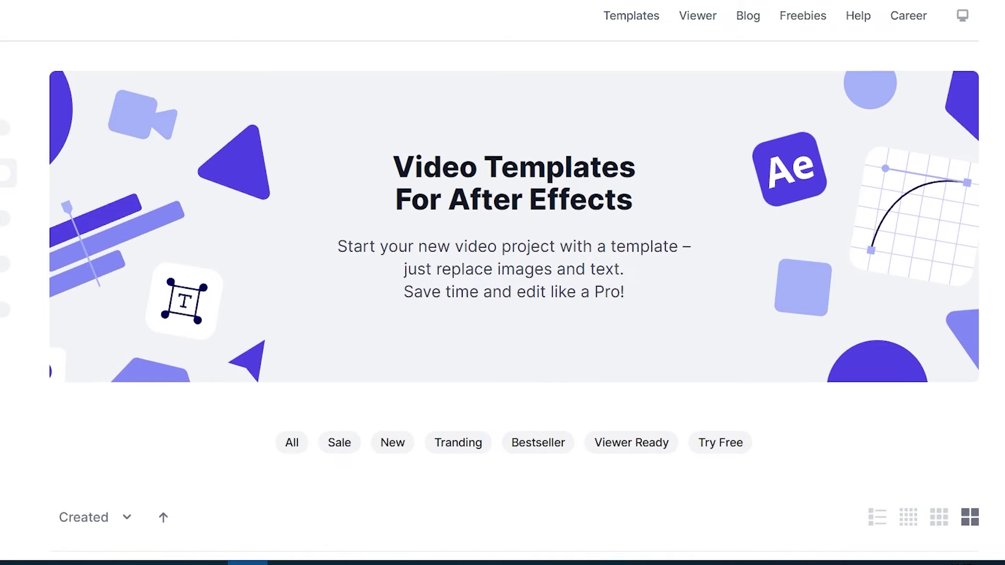
{"action": "scroll", "coordinate": [513, 294], "scroll_direction": "down", "scroll_amount": 2}
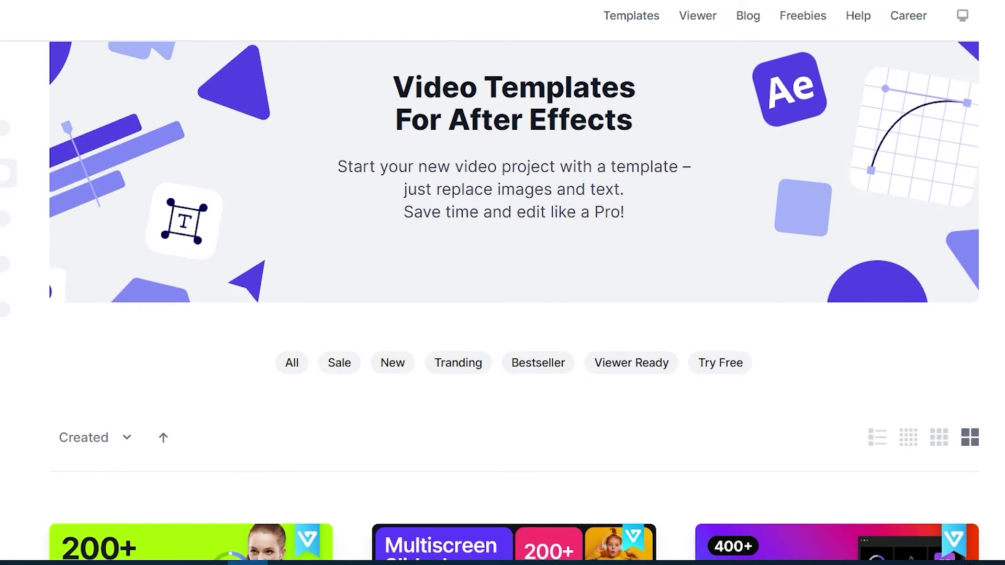
{"action": "scroll", "coordinate": [513, 293], "scroll_direction": "down", "scroll_amount": 8}
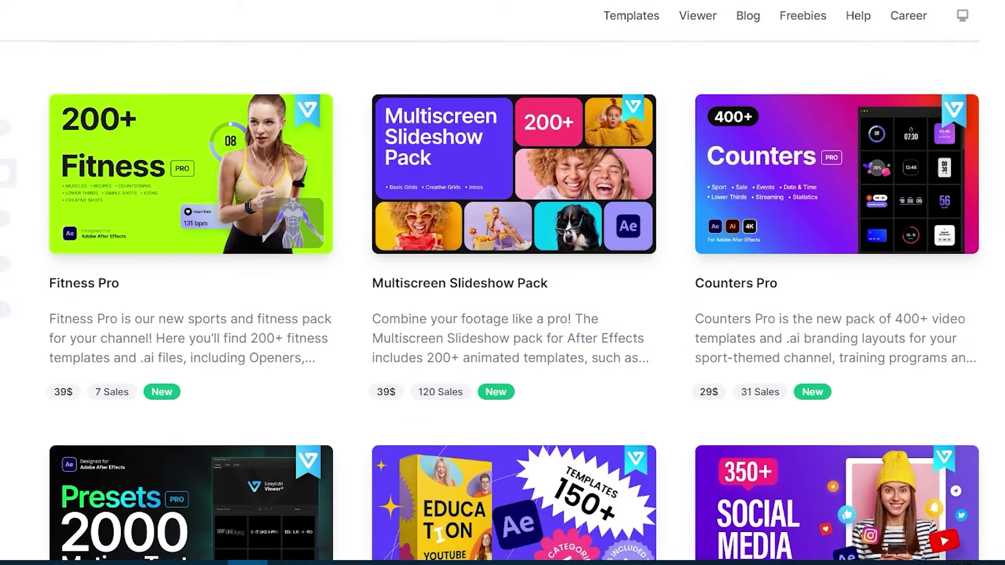
{"action": "scroll", "coordinate": [513, 293], "scroll_direction": "down", "scroll_amount": 8}
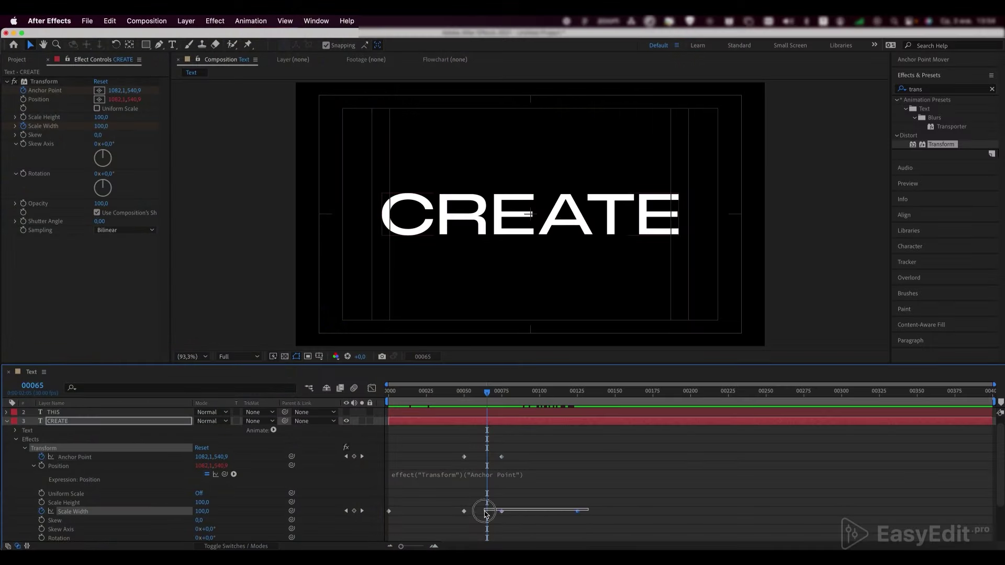
- Easy-ease all four Scale Width keyframes, raise their influence in the Graph Editor, and preview
{"action": "left_click_drag", "start_coordinate": [476, 514], "coordinate": [386, 514]}
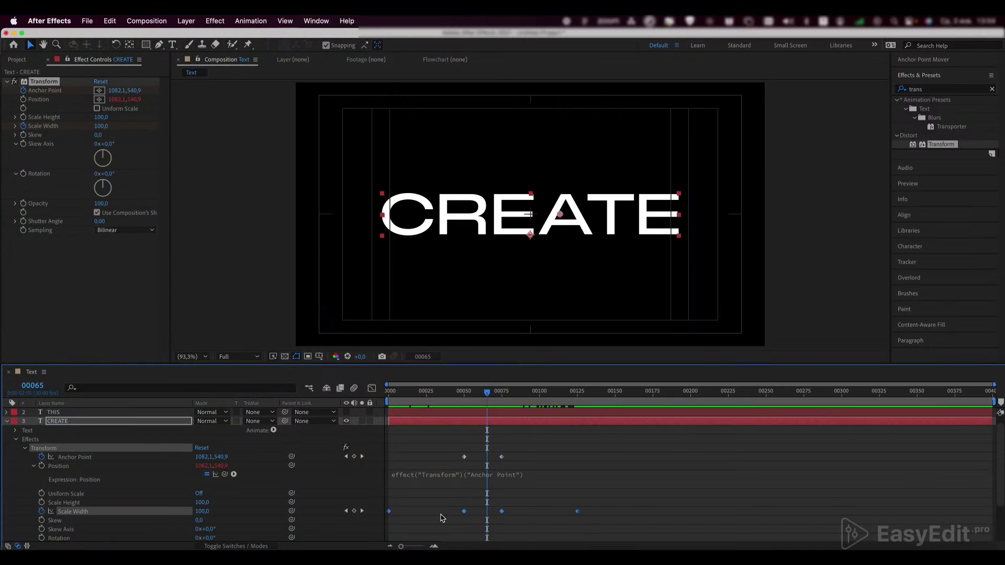
{"action": "key", "text": "F9"}
{"action": "left_click", "coordinate": [372, 387]}
{"action": "left_click_drag", "start_coordinate": [599, 457], "coordinate": [384, 479]}
{"action": "left_click_drag", "start_coordinate": [570, 467], "coordinate": [540, 471]}
{"action": "left_click_drag", "start_coordinate": [458, 394], "coordinate": [267, 417]}
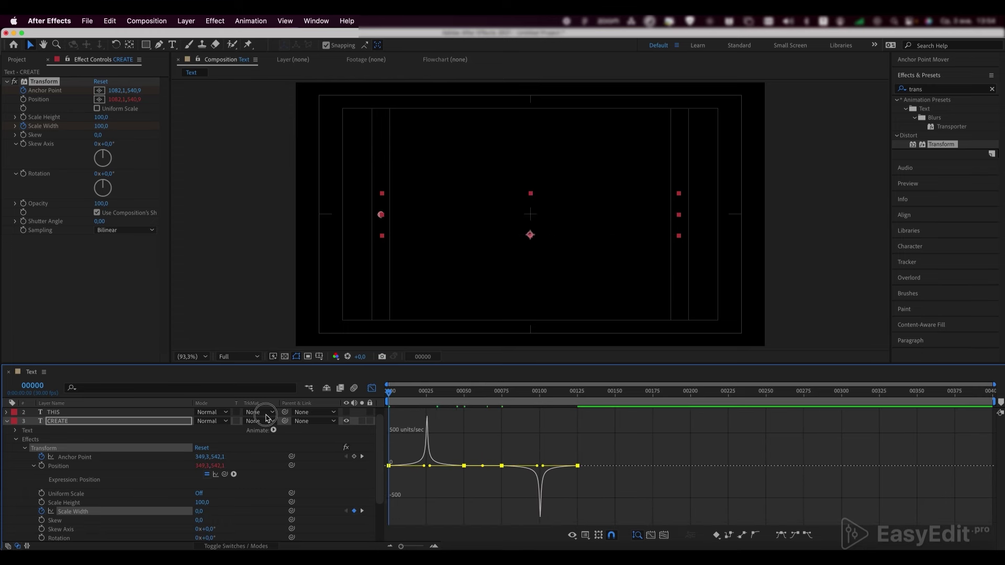
{"action": "key", "text": "space"}
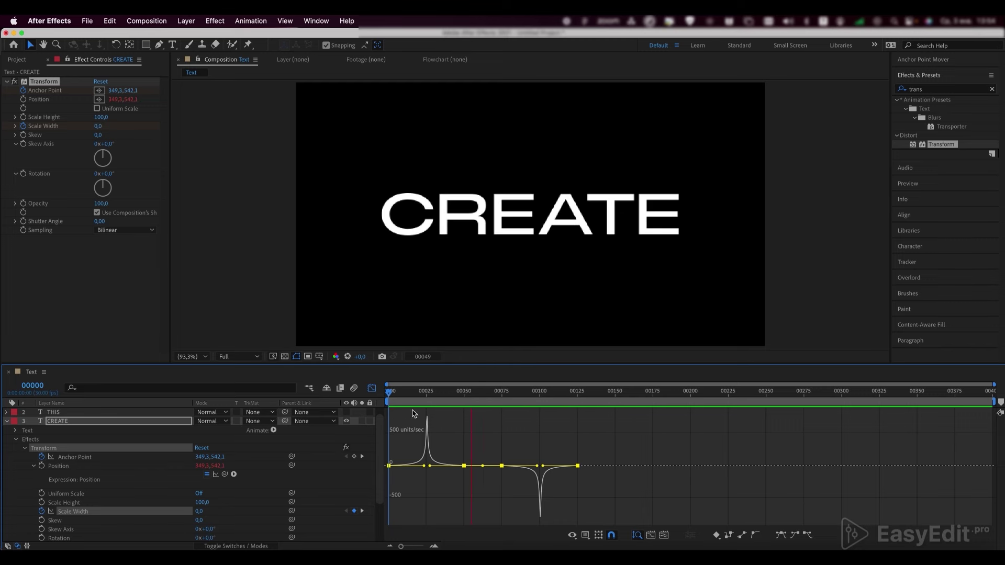
{"action": "key", "text": "space"}
- Nudge the frame-75 anchor point keyframe onto CREATE's right edge, 1577,1,542,1
{"action": "left_click", "coordinate": [371, 389]}
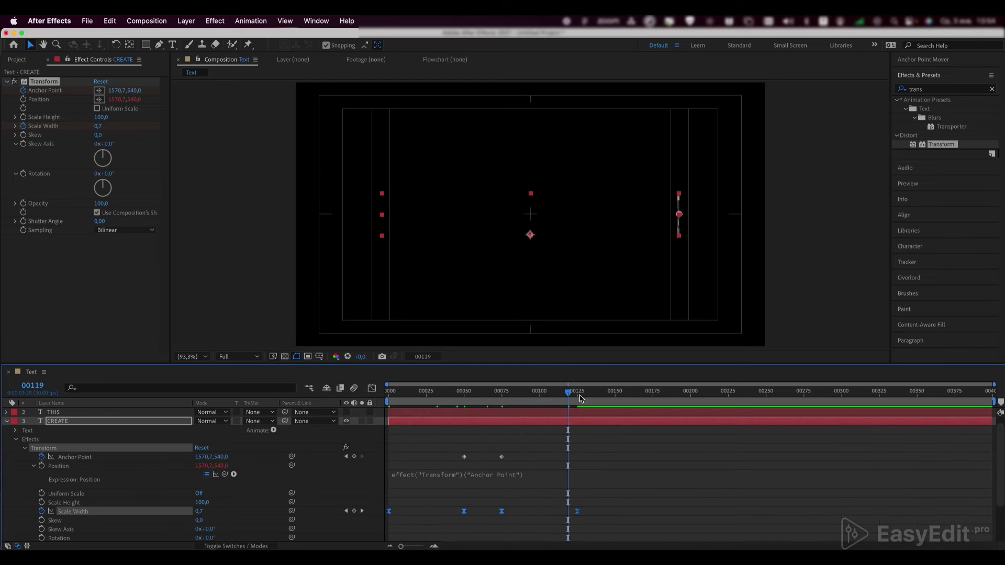
{"action": "left_click_drag", "start_coordinate": [581, 397], "coordinate": [501, 406]}
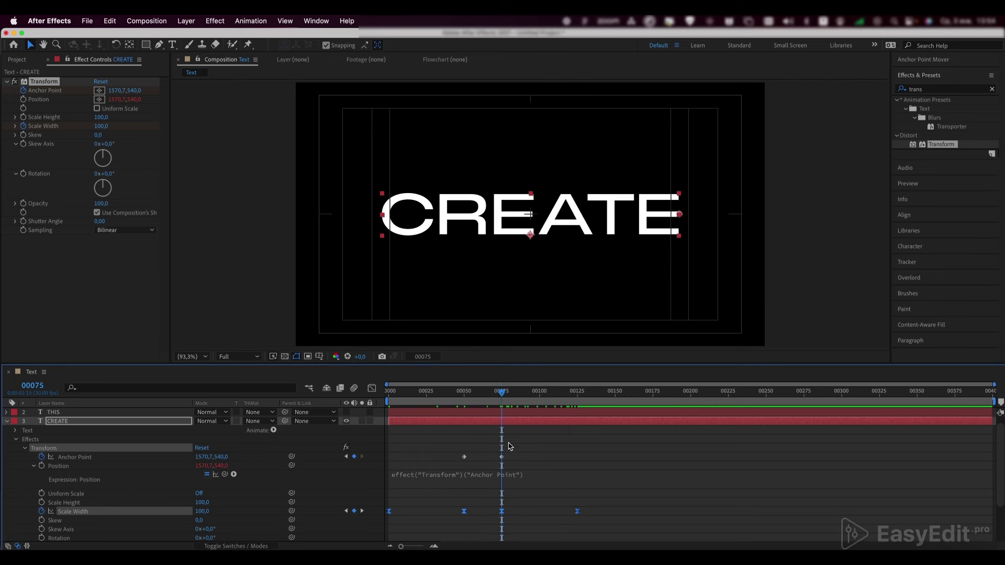
{"action": "left_click", "coordinate": [501, 457]}
{"action": "left_click_drag", "start_coordinate": [682, 217], "coordinate": [686, 214]}
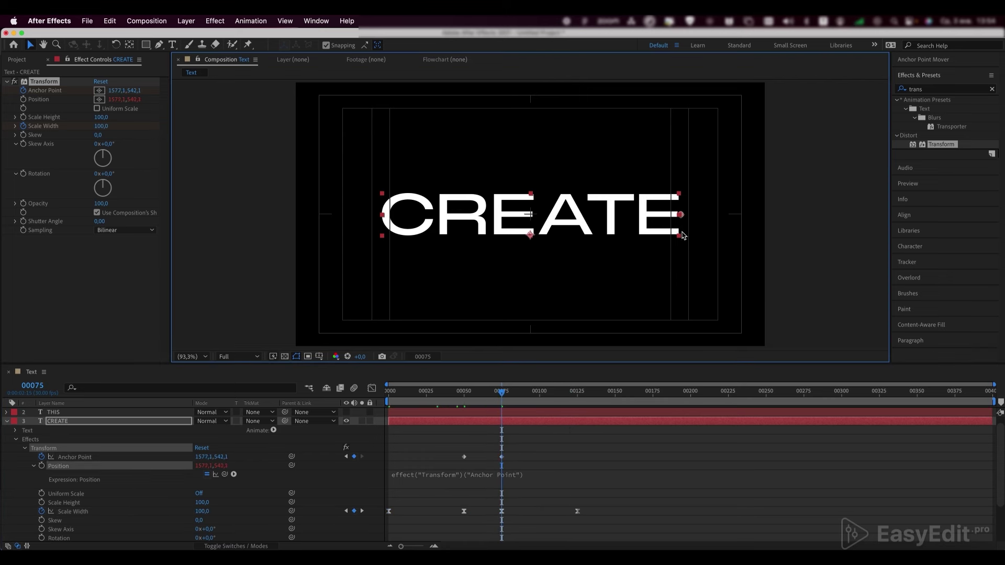
{"action": "mouse_move", "coordinate": [496, 393]}
{"action": "left_mouse_down"}
{"action": "mouse_move", "coordinate": [413, 394]}
{"action": "mouse_move", "coordinate": [551, 399]}
{"action": "mouse_move", "coordinate": [501, 410]}
{"action": "left_mouse_up"}
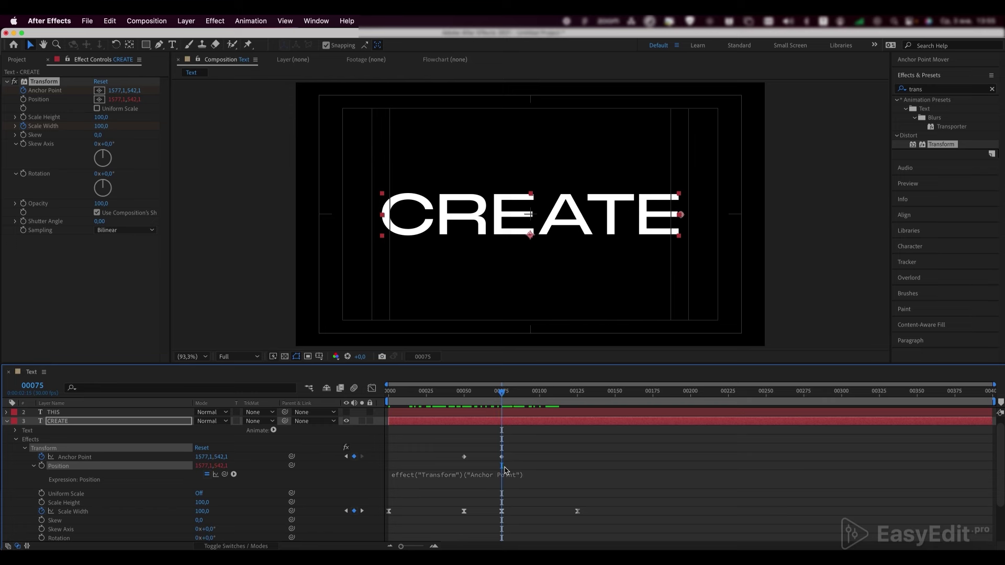
- Copy CREATE's keyframed Transform effect and paste it onto THIS and EFFECT
{"action": "key", "text": "Home"}
{"action": "left_click", "coordinate": [44, 448]}
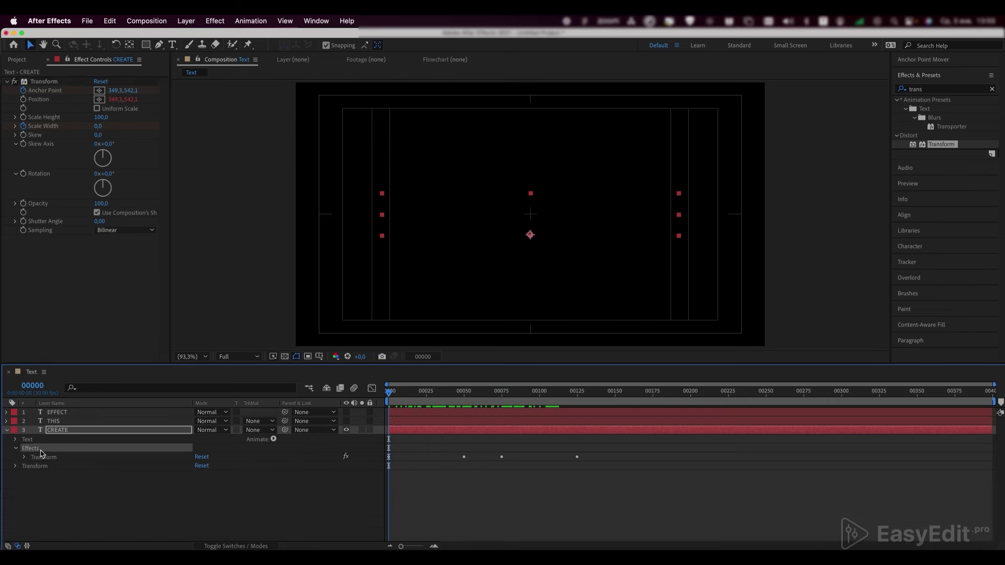
{"action": "left_click", "coordinate": [44, 457]}
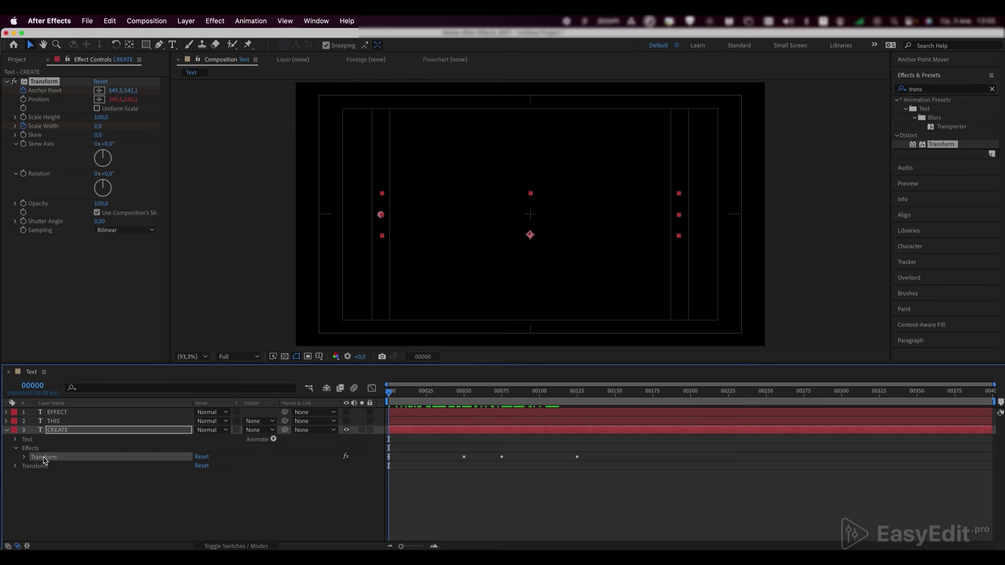
{"action": "left_click", "coordinate": [53, 421]}
{"action": "left_click", "coordinate": [58, 412]}
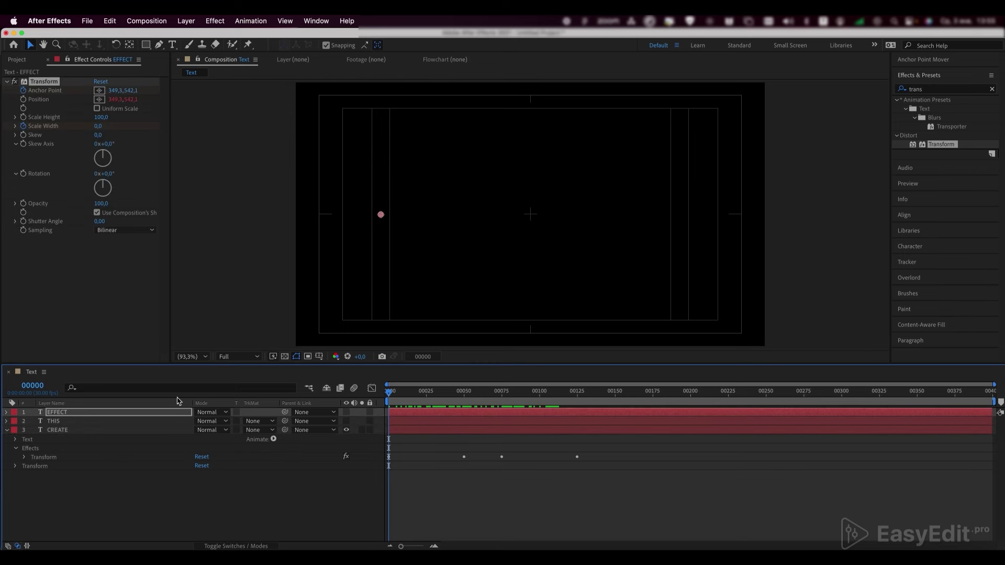
- Hide CREATE, show THIS, and check it at frame 46
{"action": "left_click", "coordinate": [347, 430]}
{"action": "left_click", "coordinate": [346, 420]}
{"action": "mouse_move", "coordinate": [389, 393]}
{"action": "left_mouse_down"}
{"action": "mouse_move", "coordinate": [578, 397]}
{"action": "mouse_move", "coordinate": [379, 405]}
{"action": "left_mouse_up"}
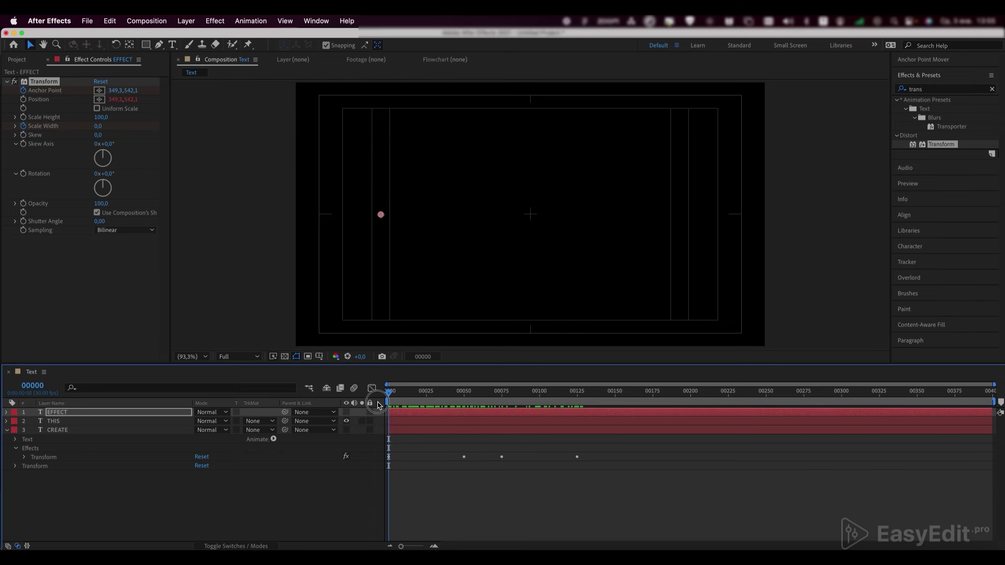
{"action": "left_click", "coordinate": [186, 421]}
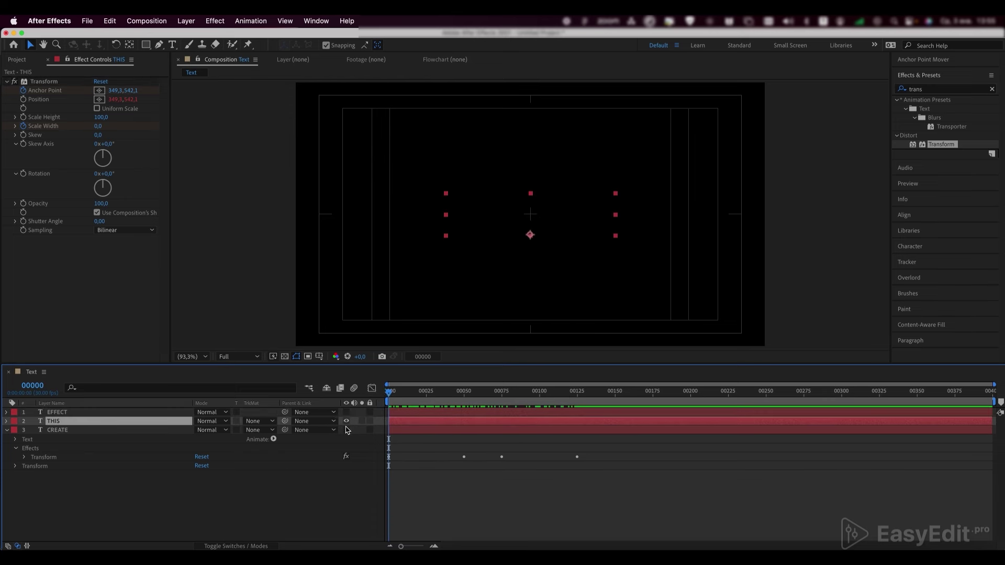
- Start the THIS layer at frame 75 and preview the handover from CREATE
{"action": "left_click", "coordinate": [346, 429]}
{"action": "left_click", "coordinate": [497, 399]}
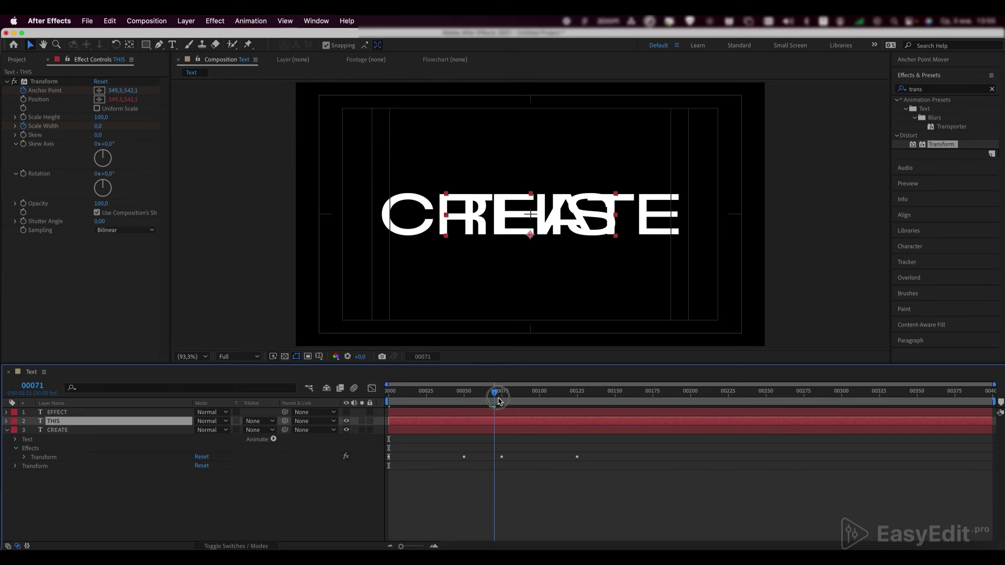
{"action": "left_click_drag", "start_coordinate": [500, 402], "coordinate": [503, 403]}
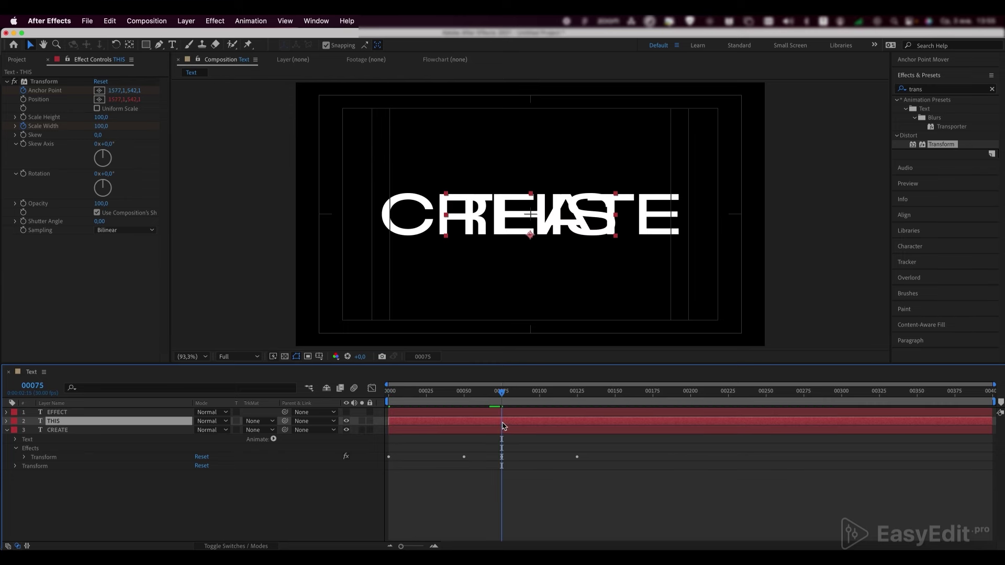
{"action": "key", "text": "bracketleft"}
{"action": "key", "text": "u"}
{"action": "left_click", "coordinate": [521, 457]}
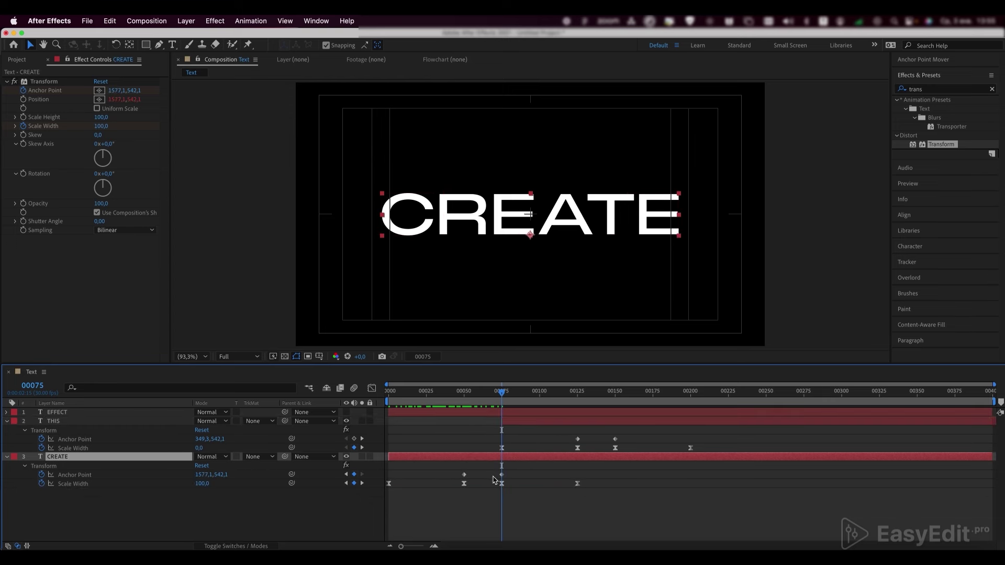
{"action": "left_click_drag", "start_coordinate": [503, 396], "coordinate": [389, 393]}
- Make EFFECT visible and start it at frame 150
{"action": "left_click", "coordinate": [411, 413]}
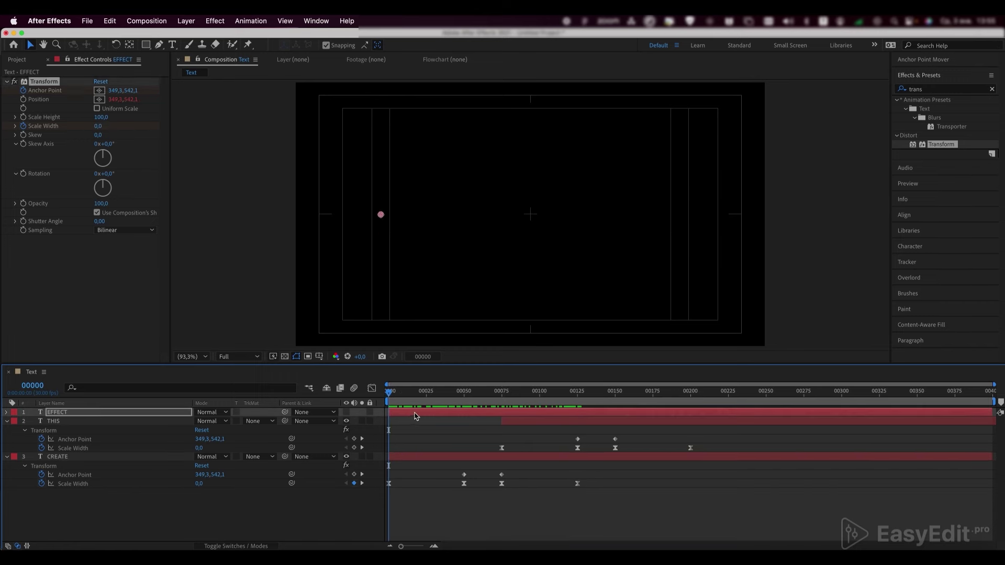
{"action": "key", "text": "super+v"}
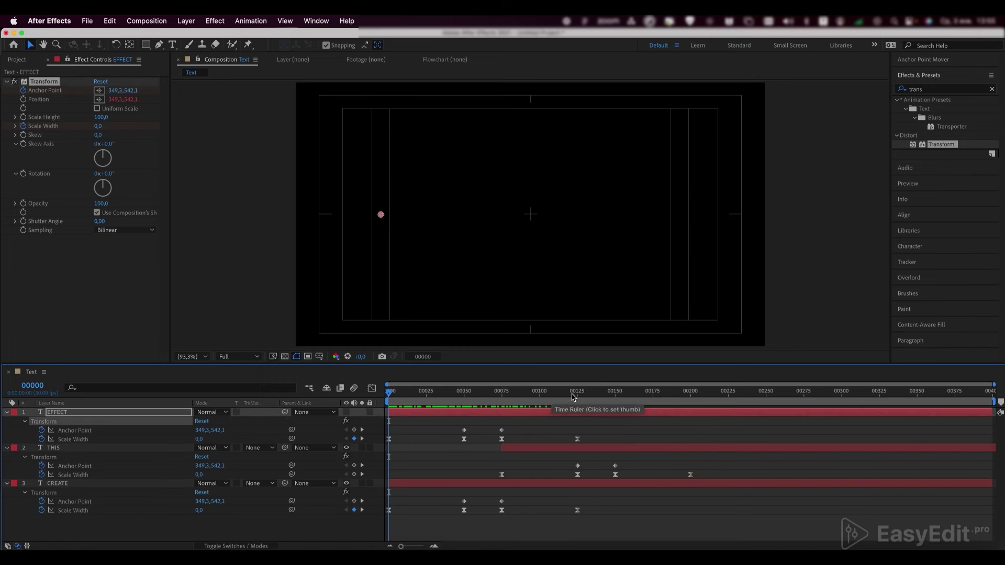
{"action": "left_click_drag", "start_coordinate": [601, 393], "coordinate": [616, 401]}
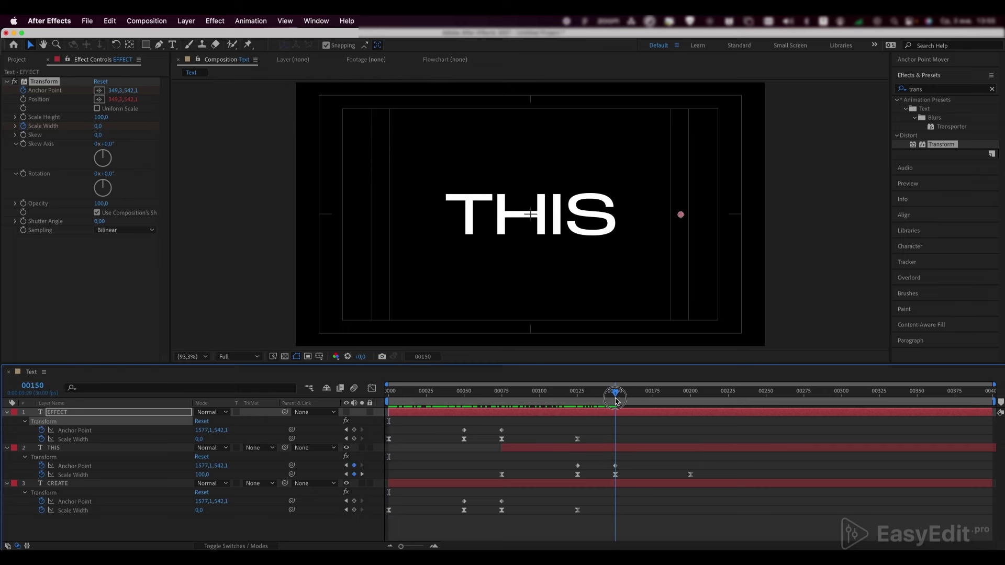
{"action": "left_click", "coordinate": [346, 413]}
{"action": "key", "text": "["}
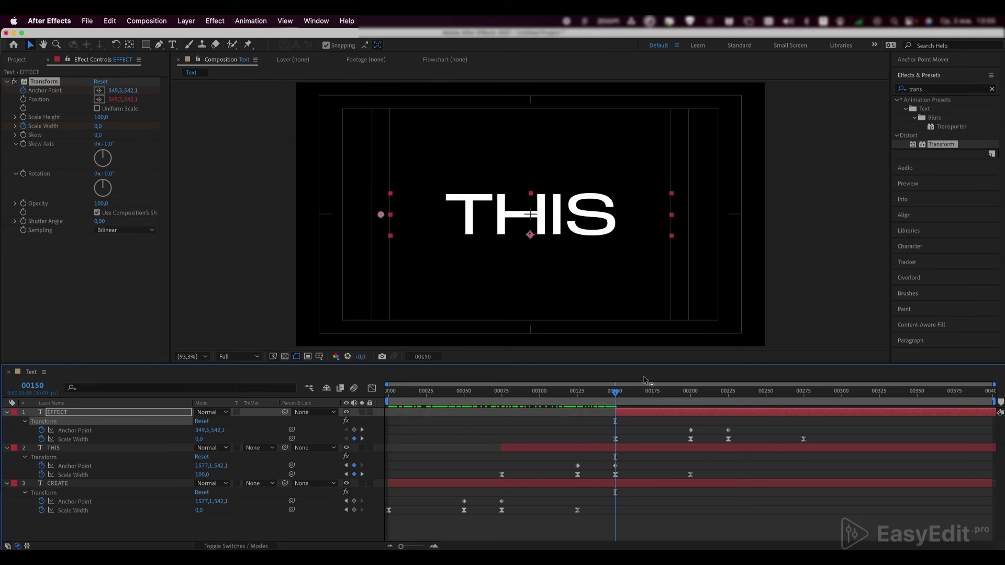
- Delete EFFECT's trailing Scale Width keyframes so it stays on screen
{"action": "left_click_drag", "start_coordinate": [618, 399], "coordinate": [725, 416]}
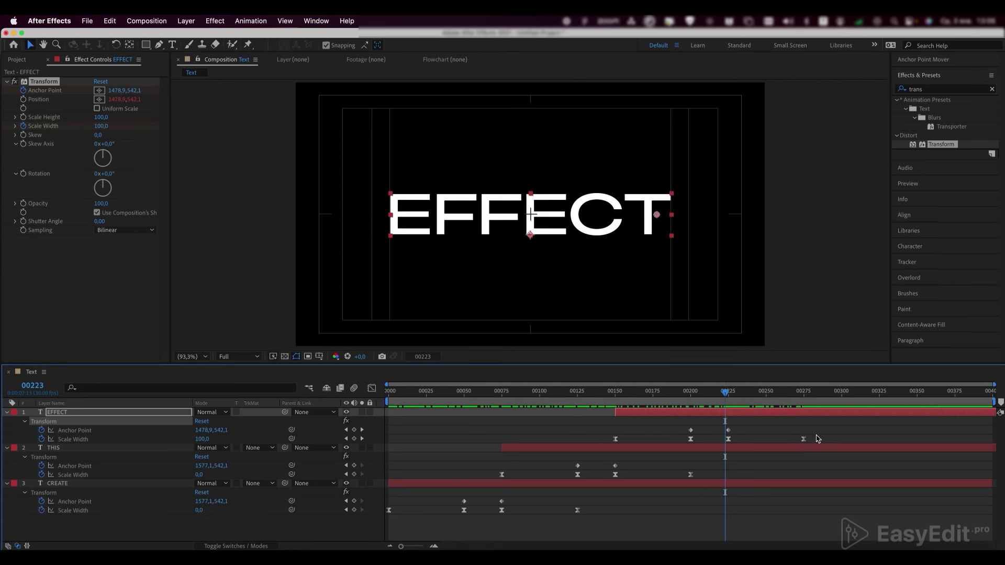
{"action": "left_click_drag", "start_coordinate": [817, 426], "coordinate": [707, 453]}
{"action": "key", "text": "Delete"}
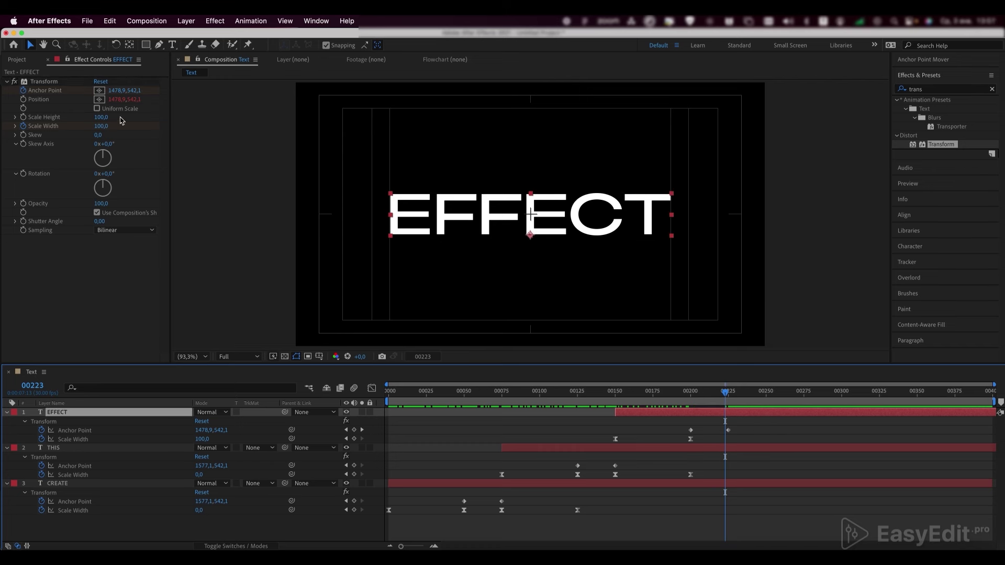
{"action": "left_click", "coordinate": [20, 60]}
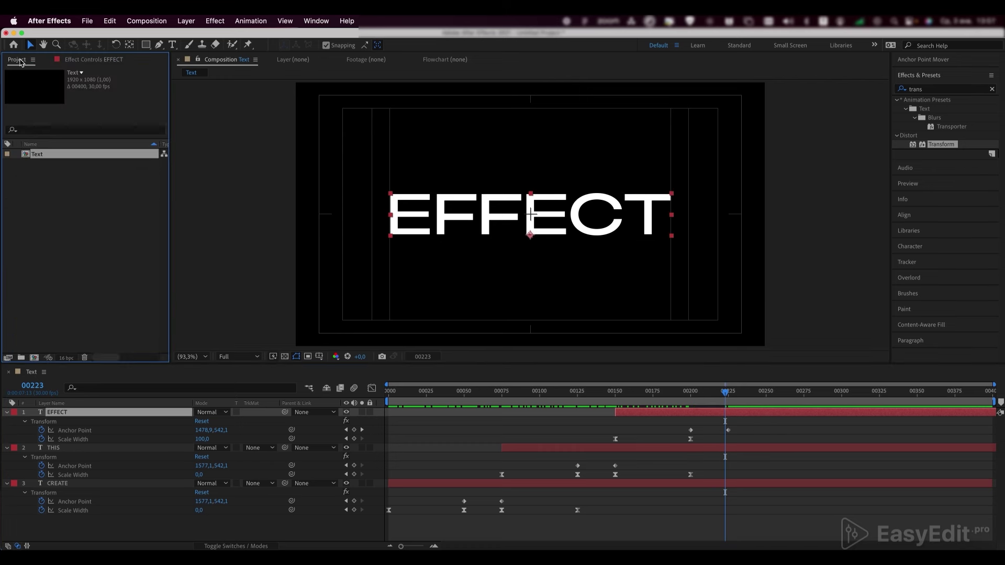
- Create a new composition named Gradient_Map
{"action": "left_click", "coordinate": [34, 358]}
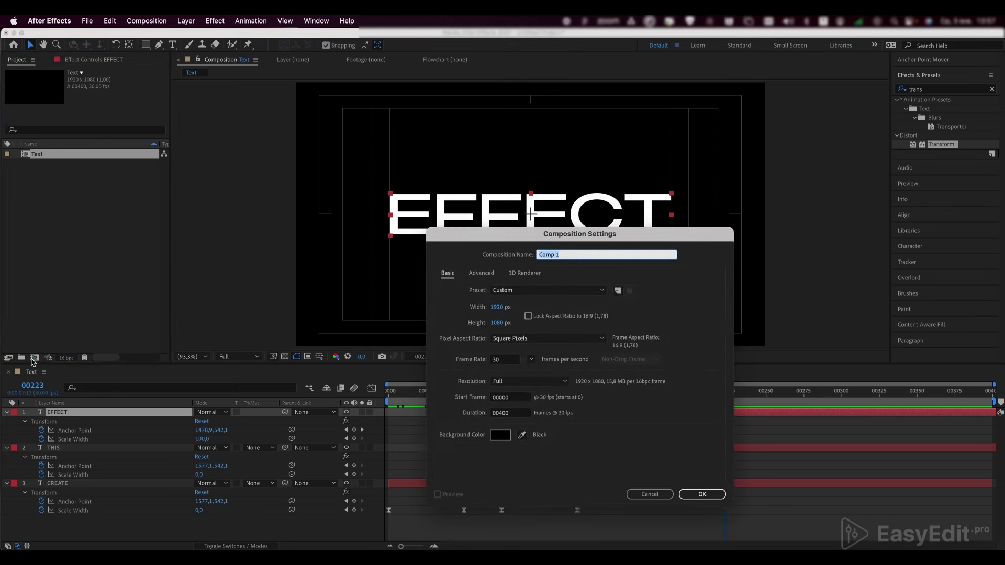
{"action": "type", "text": "Gradient_Map"}
{"action": "key", "text": "Return"}
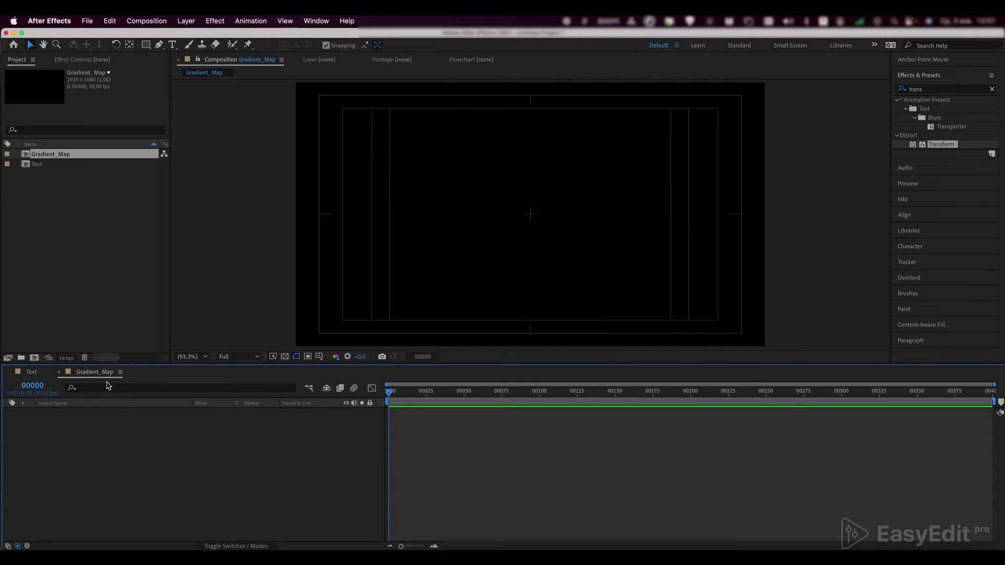
- Add a shape layer with a comp-sized rectangle filled with a linear gradient
{"action": "right_click", "coordinate": [113, 484]}
{"action": "mouse_move", "coordinate": [139, 417]}
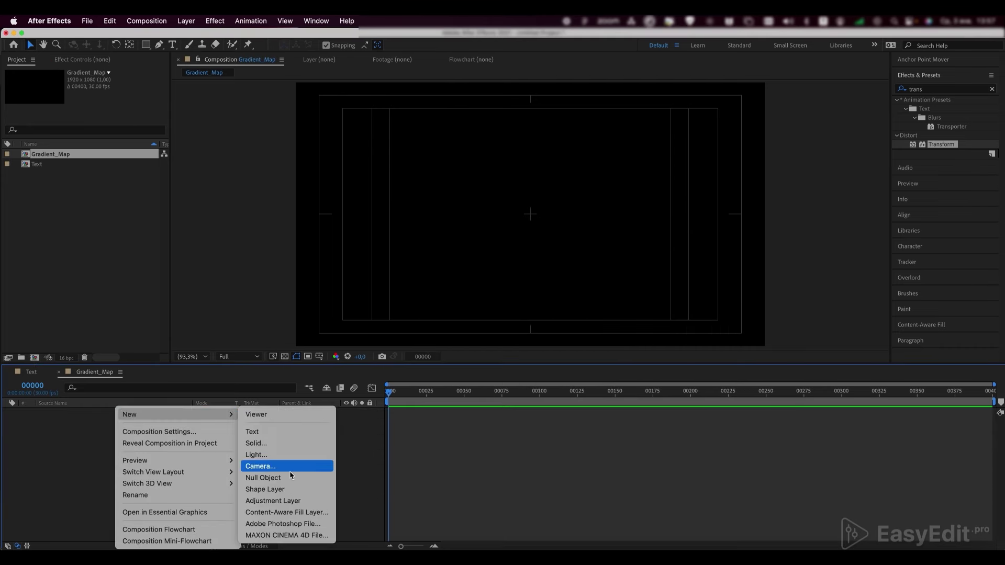
{"action": "left_click", "coordinate": [281, 491]}
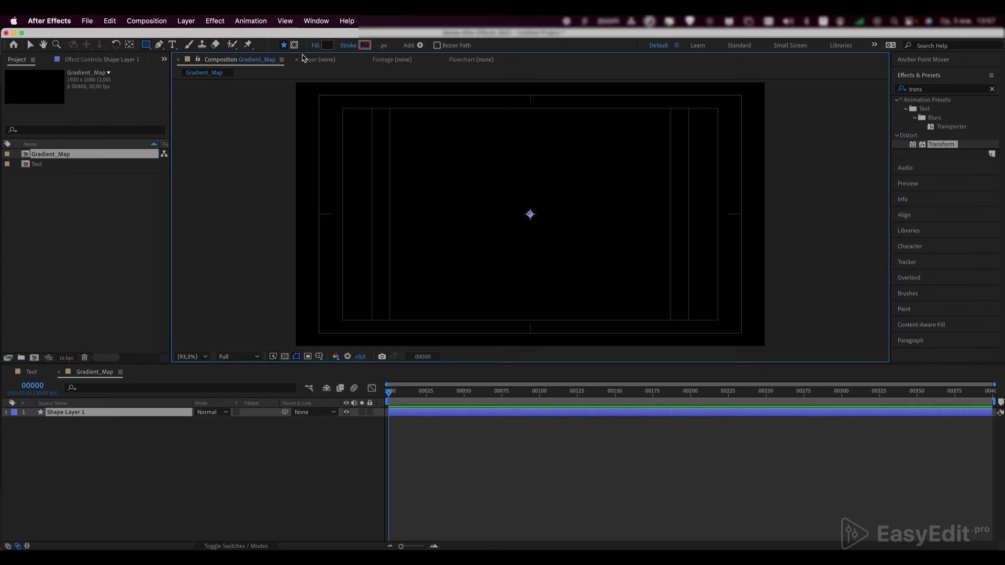
{"action": "left_click", "coordinate": [328, 46]}
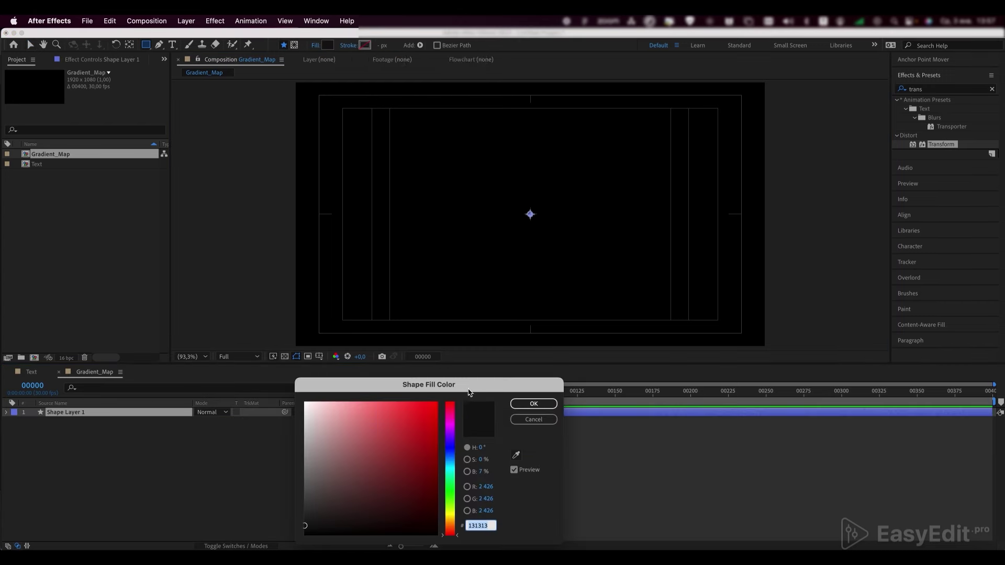
{"action": "left_click", "coordinate": [531, 422]}
{"action": "left_click", "coordinate": [315, 46]}
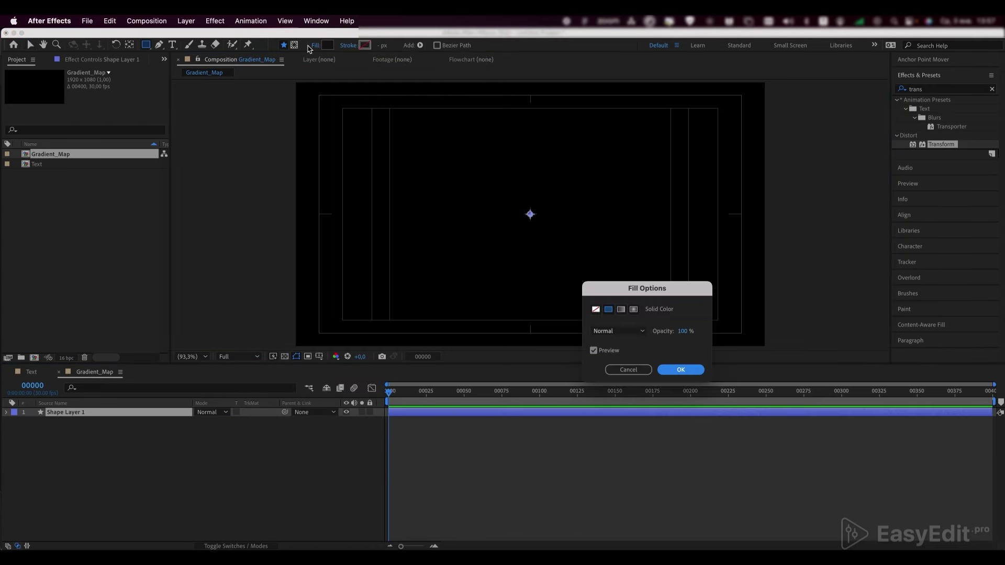
{"action": "left_click", "coordinate": [620, 310]}
{"action": "left_click", "coordinate": [675, 370]}
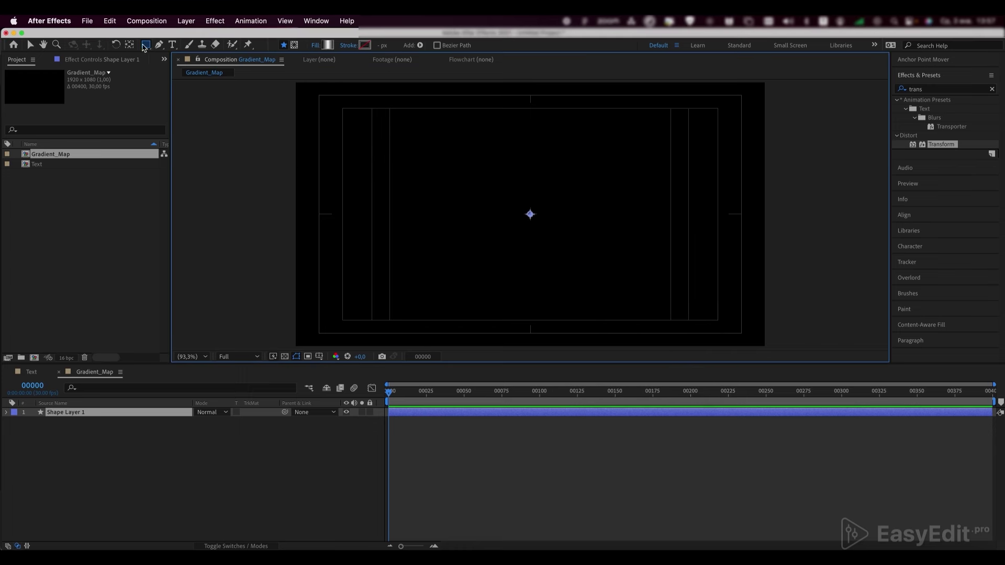
{"action": "double_click", "coordinate": [146, 44]}
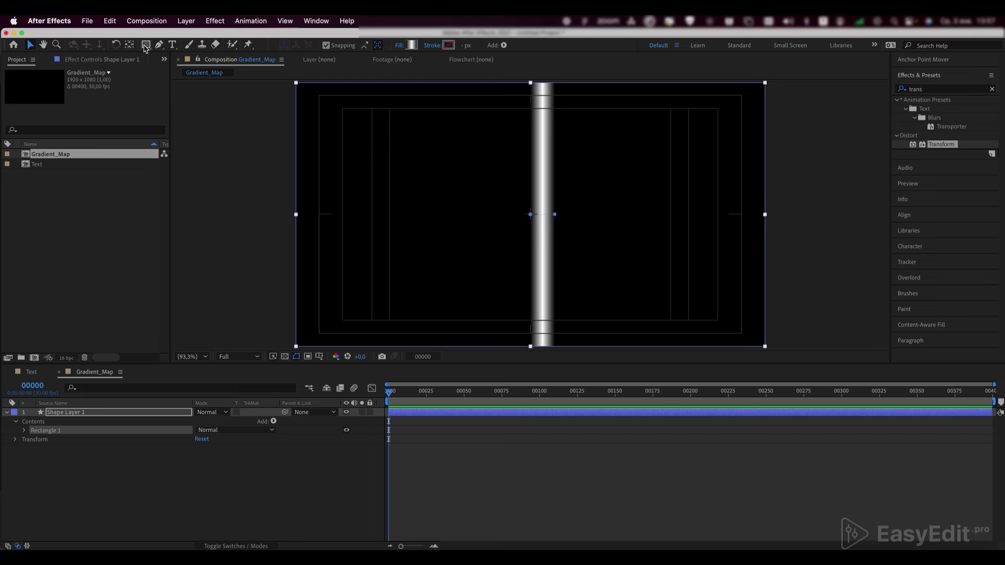
- Put the white gradient stop at 50% and drag the gradient handles to run vertically
{"action": "left_click", "coordinate": [413, 47]}
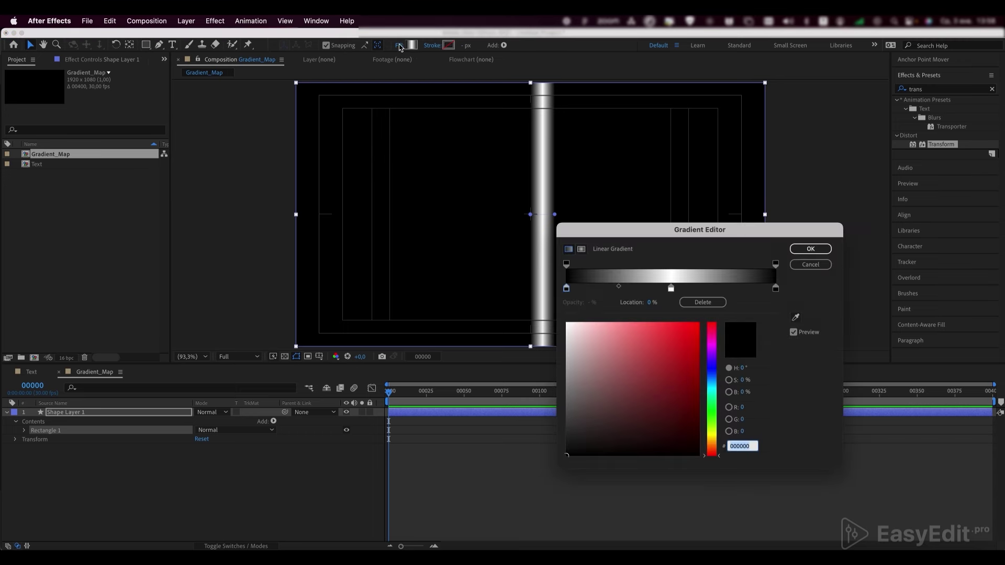
{"action": "left_click", "coordinate": [671, 288]}
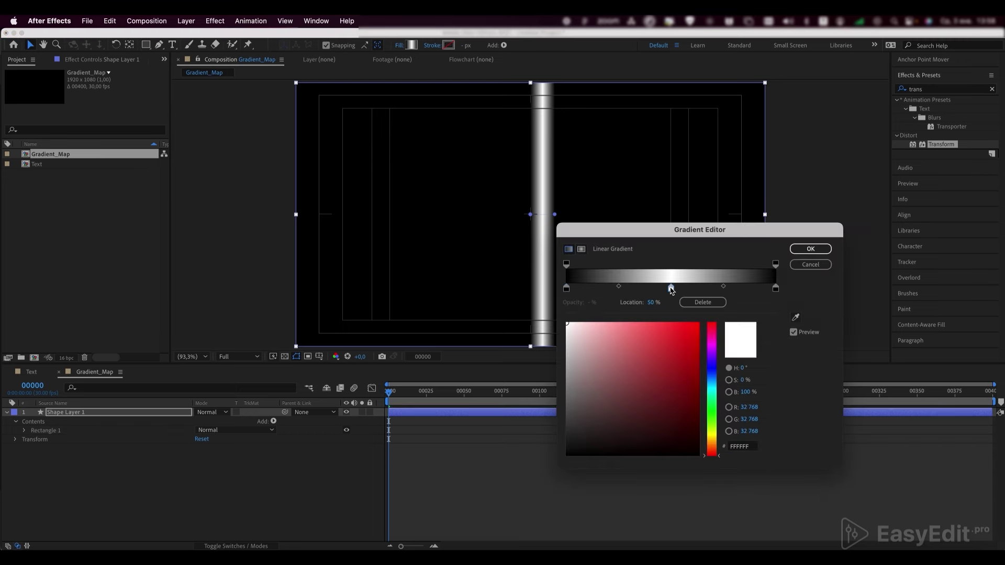
{"action": "left_click", "coordinate": [566, 287]}
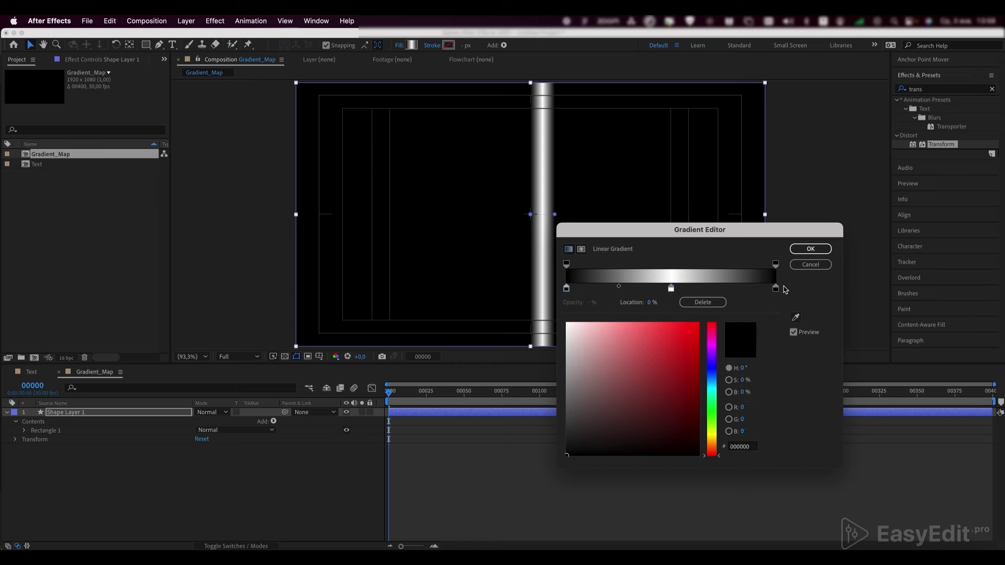
{"action": "left_click", "coordinate": [775, 288]}
{"action": "left_click_drag", "start_coordinate": [671, 288], "coordinate": [673, 293]}
{"action": "left_click", "coordinate": [656, 302]}
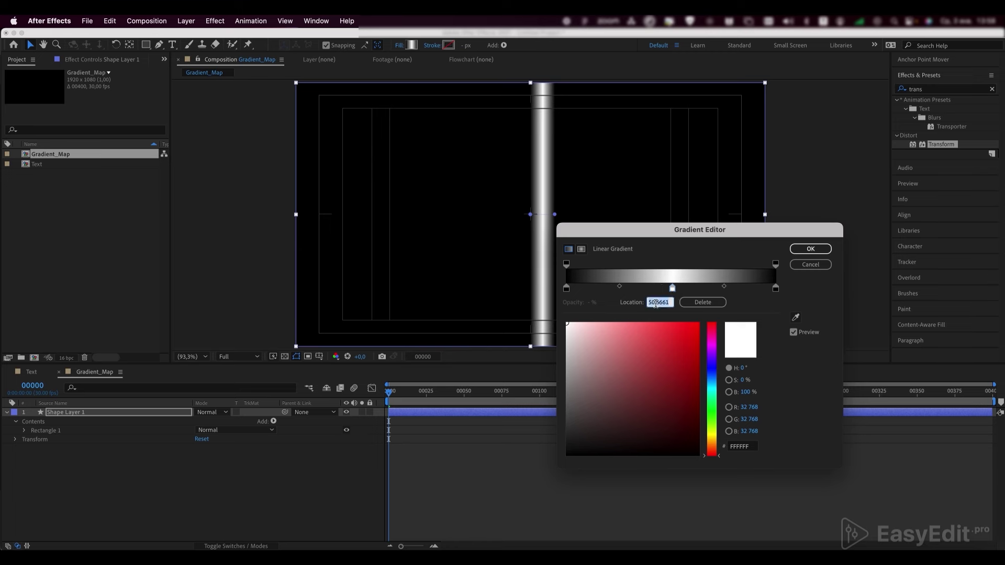
{"action": "key", "text": "Return"}
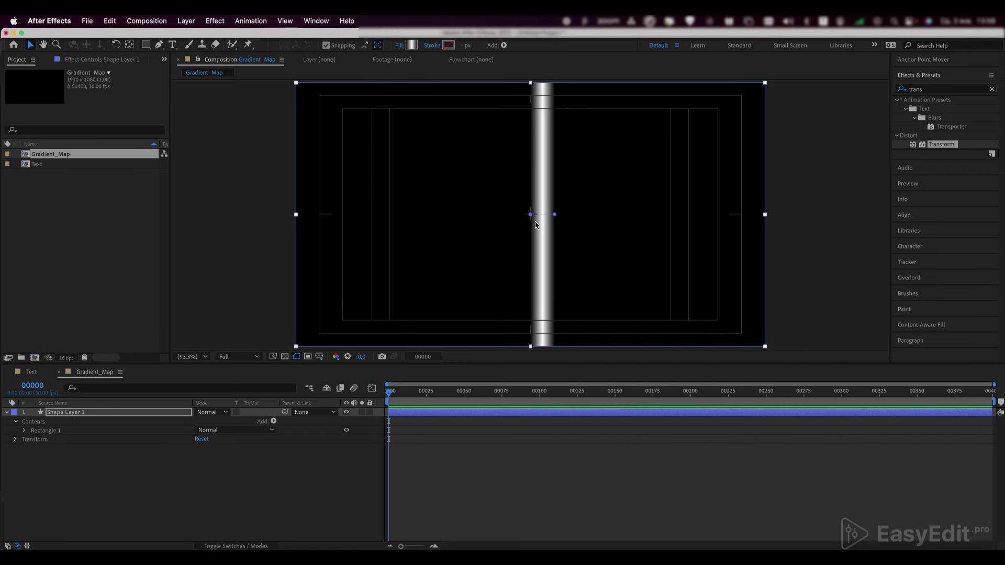
{"action": "left_click_drag", "start_coordinate": [554, 215], "coordinate": [530, 339]}
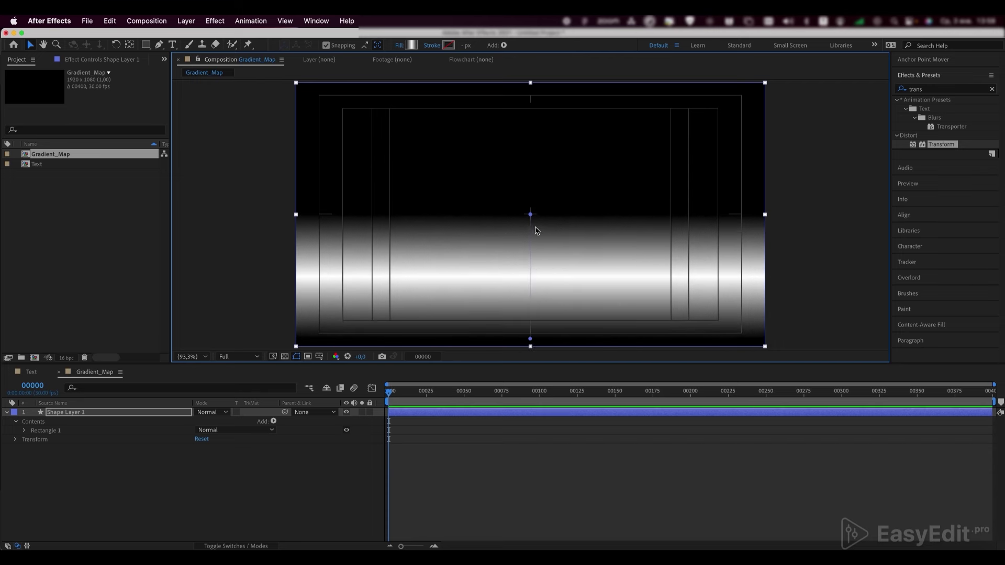
{"action": "left_click_drag", "start_coordinate": [531, 214], "coordinate": [533, 96]}
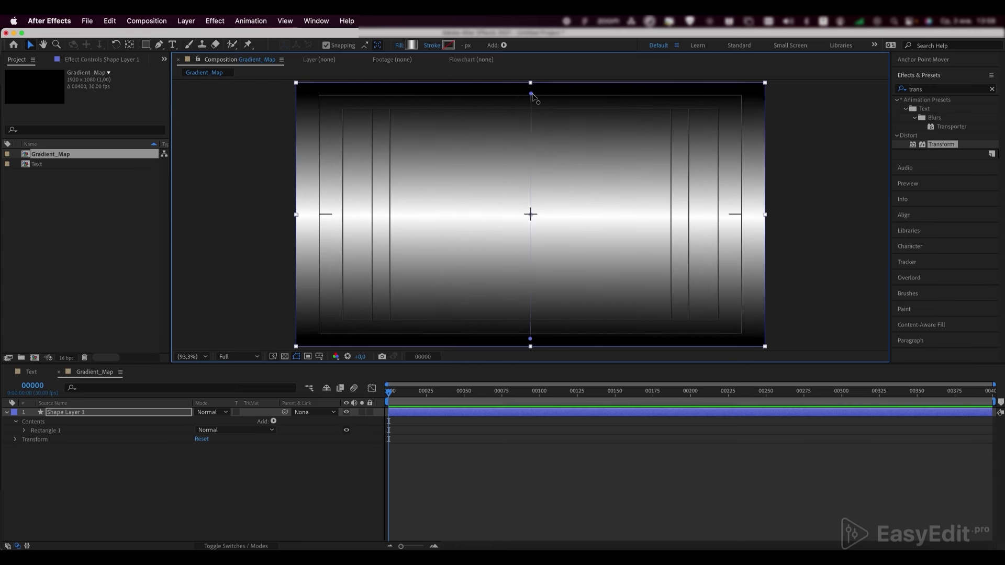
- Collapse the shape layer and place Gradient_Map into the Text composition
{"action": "left_click", "coordinate": [515, 488]}
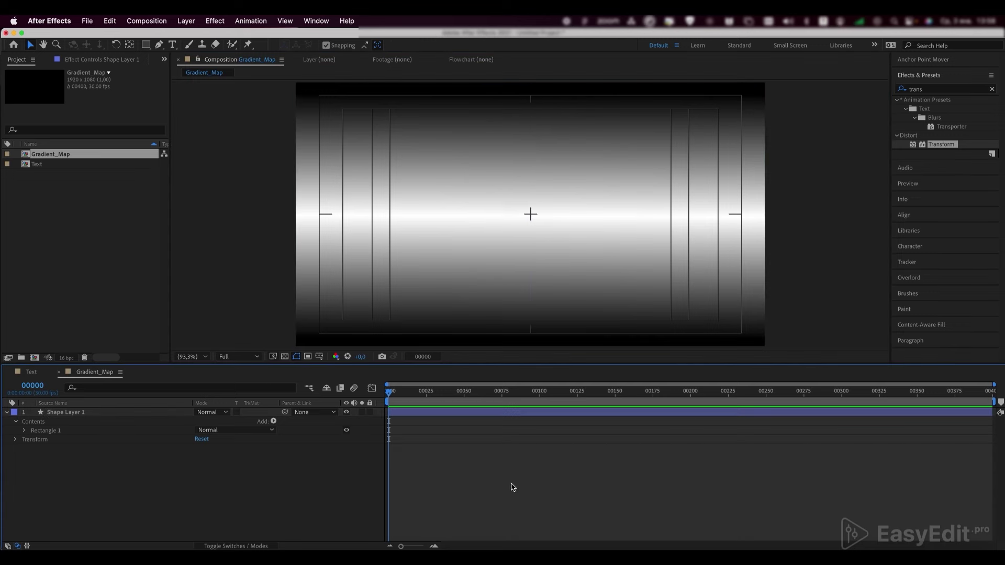
{"action": "left_click", "coordinate": [54, 413]}
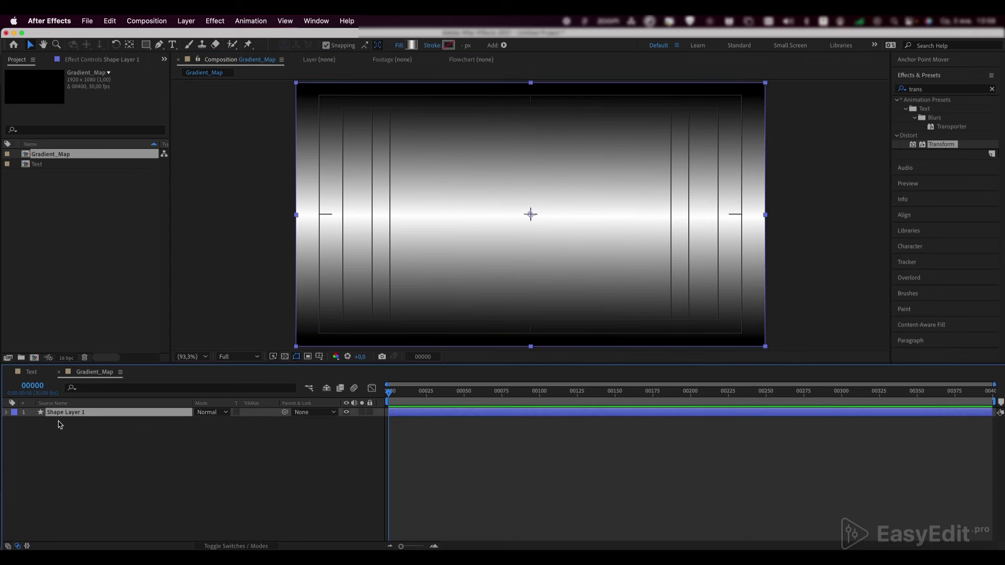
{"action": "left_click", "coordinate": [31, 372]}
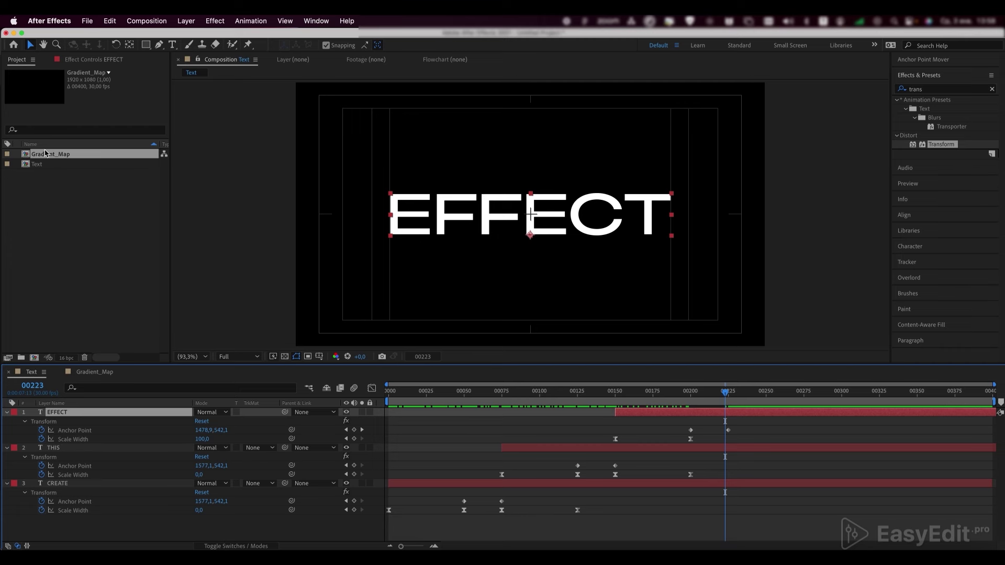
{"action": "left_click_drag", "start_coordinate": [52, 155], "coordinate": [69, 412]}
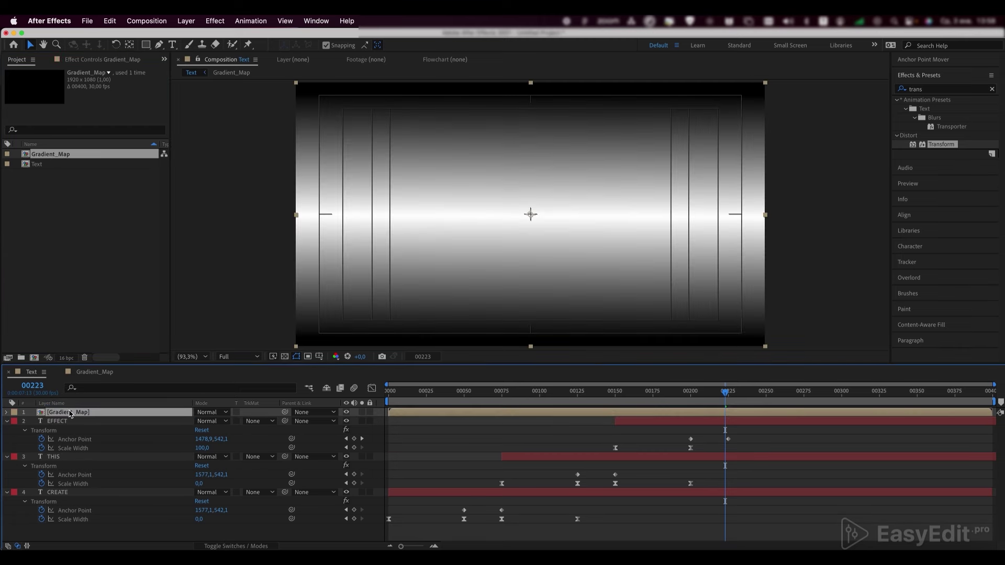
- Collapse all layers' properties in Text and hide the Gradient_Map layer
{"action": "key", "text": "super+a"}
{"action": "key", "text": "u"}
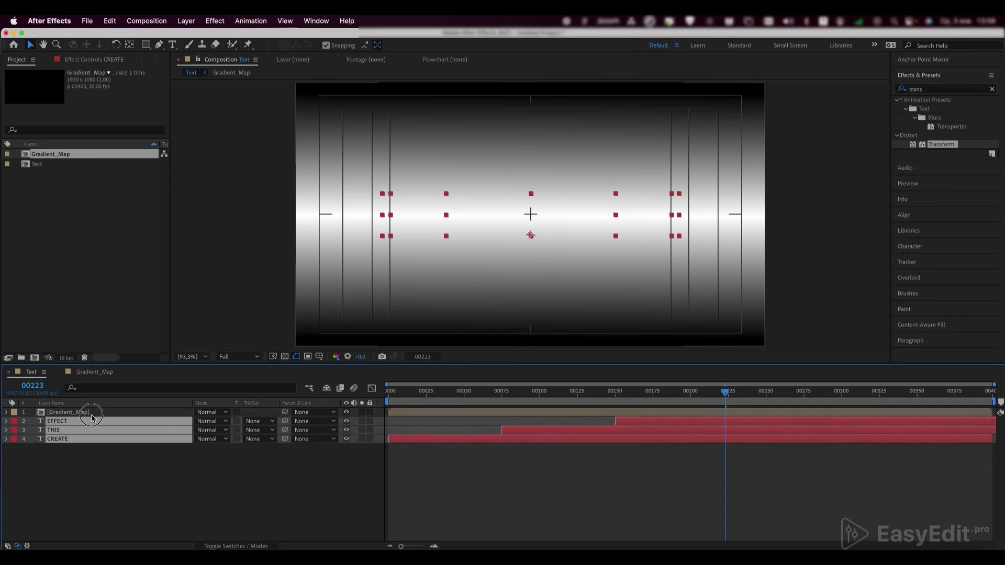
{"action": "left_click", "coordinate": [346, 413]}
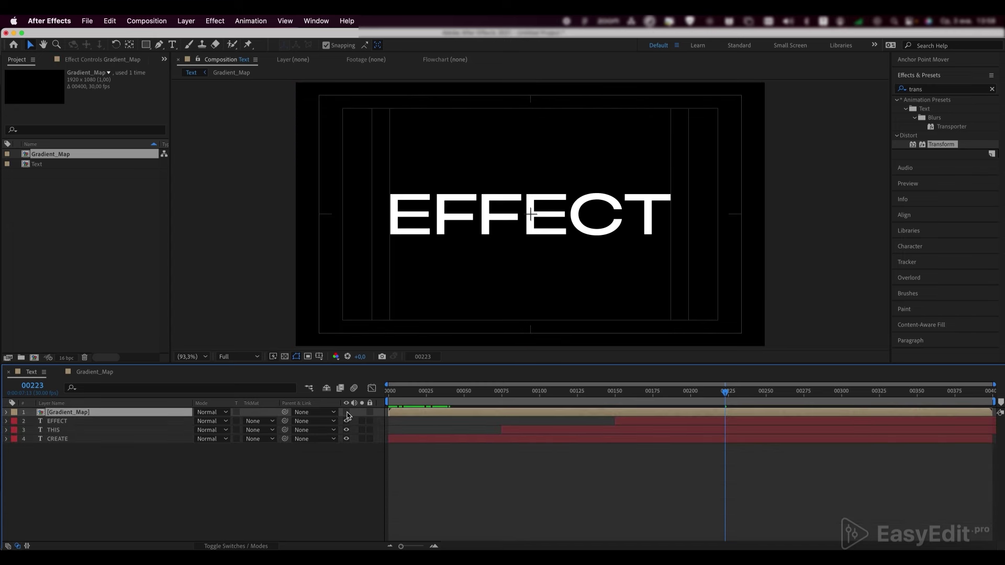
- Add an adjustment layer named Time_Displacement and move it below Gradient_Map
{"action": "left_click", "coordinate": [202, 473]}
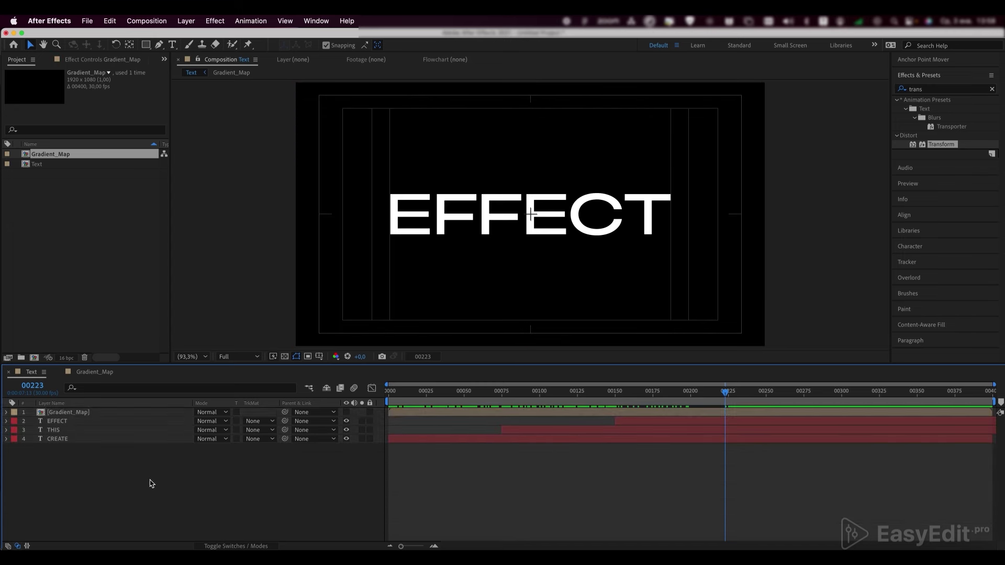
{"action": "right_click", "coordinate": [147, 483]}
{"action": "mouse_move", "coordinate": [183, 418]}
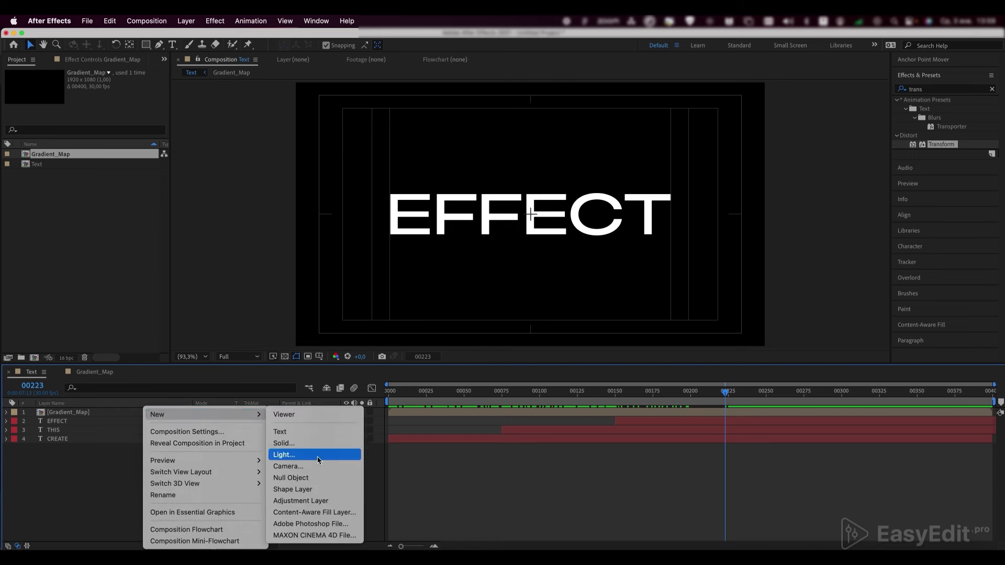
{"action": "left_click", "coordinate": [300, 500]}
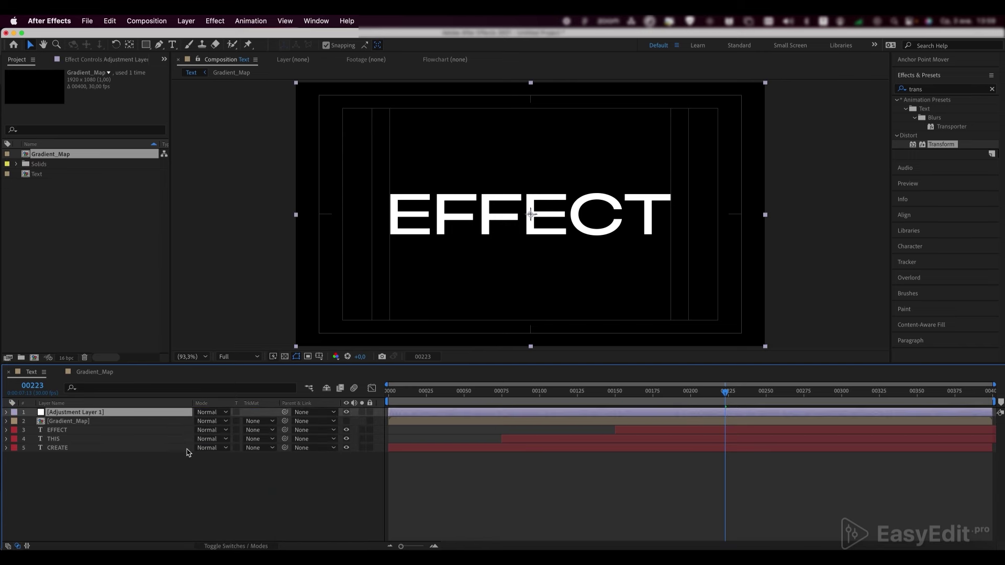
{"action": "key", "text": "Return"}
{"action": "type", "text": "Time_Displacement"}
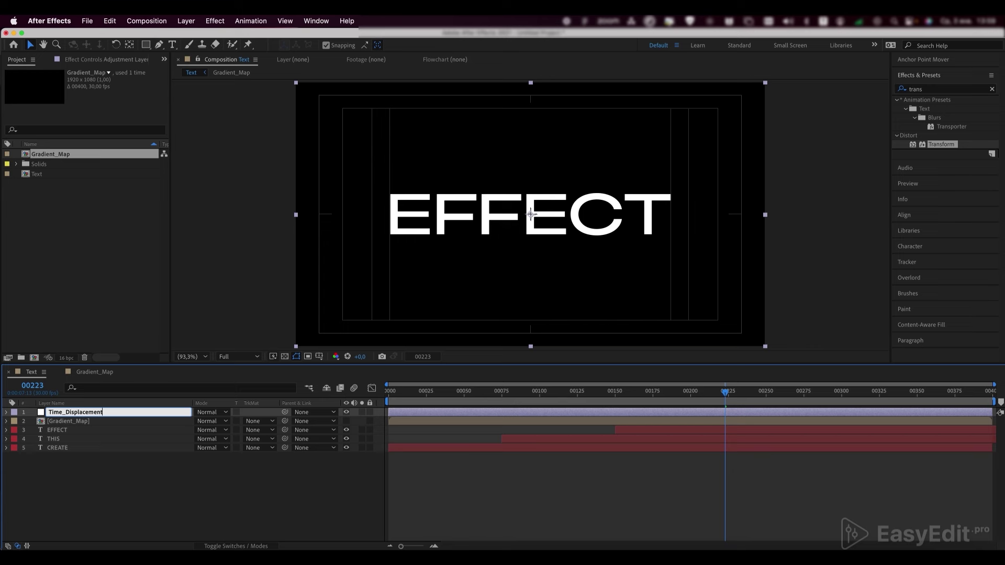
{"action": "key", "text": "Return"}
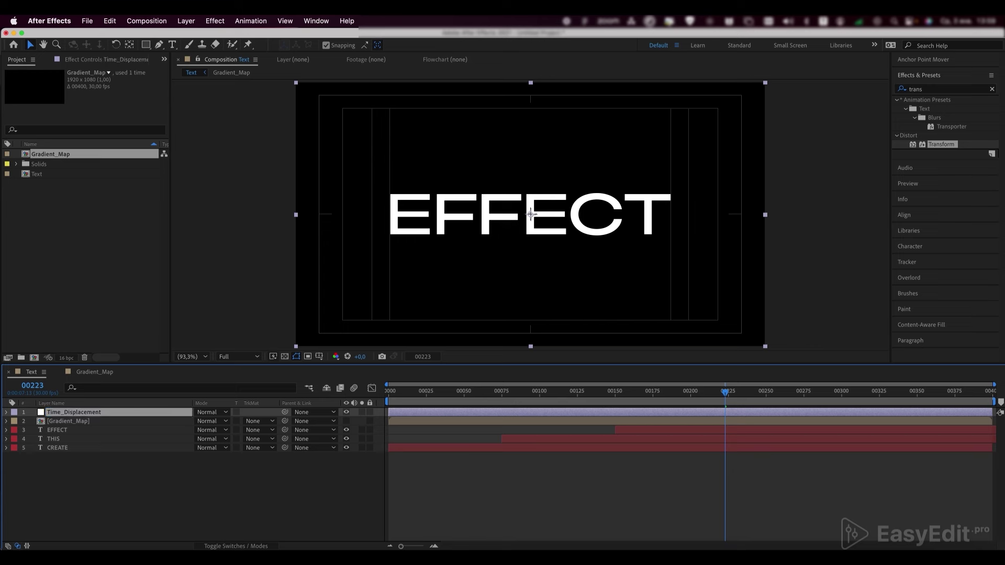
{"action": "left_click_drag", "start_coordinate": [97, 419], "coordinate": [95, 428]}
- Apply the Time Displacement effect to the Time_Displacement layer
{"action": "left_click", "coordinate": [927, 90]}
{"action": "type", "text": "time"}
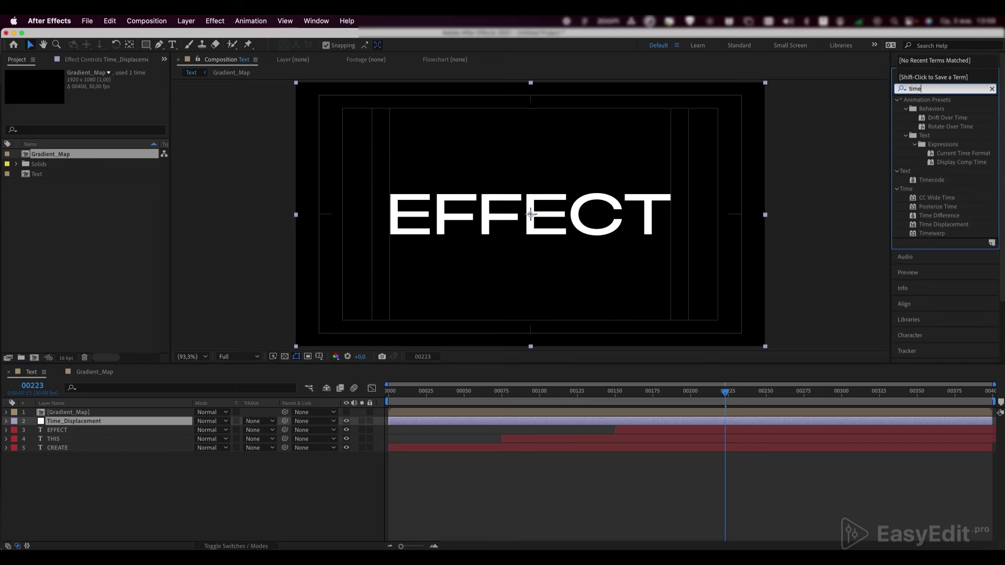
{"action": "type", "text": "disp"}
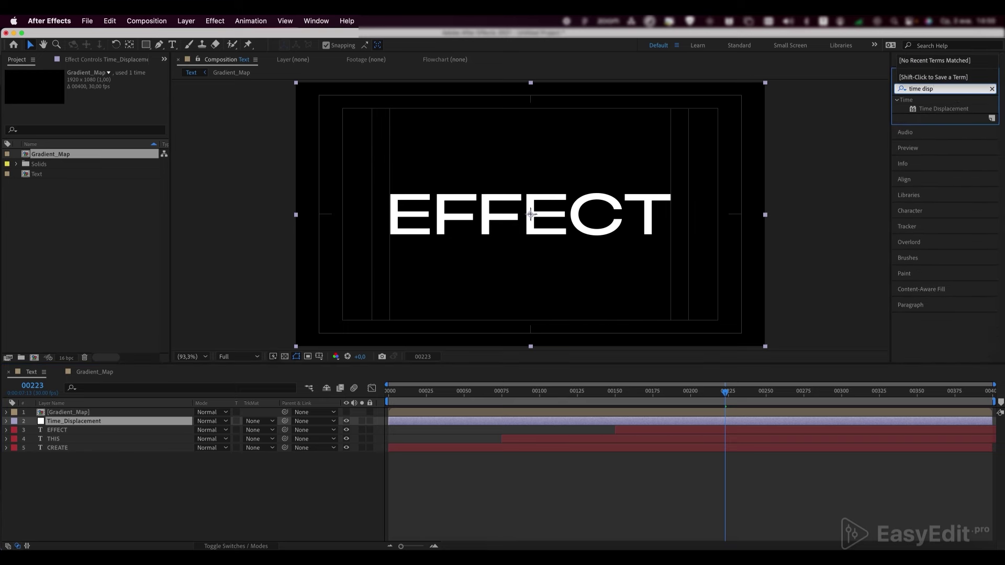
{"action": "left_click", "coordinate": [950, 109]}
{"action": "left_click_drag", "start_coordinate": [956, 109], "coordinate": [111, 421]}
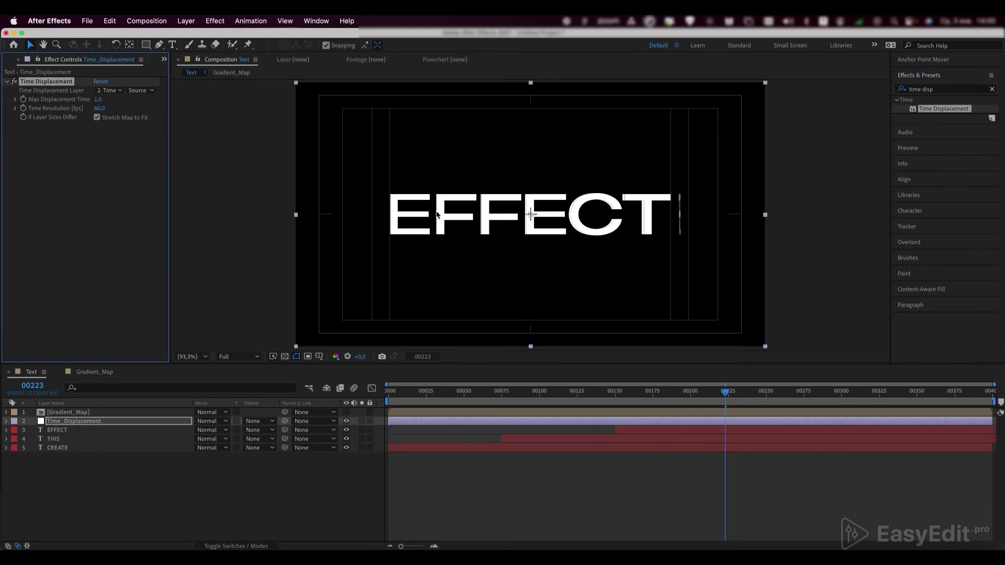
- Set Time Displacement to use Gradient_Map, Max Displacement Time 0,8 and Time Resolution 45
{"action": "left_click", "coordinate": [95, 373]}
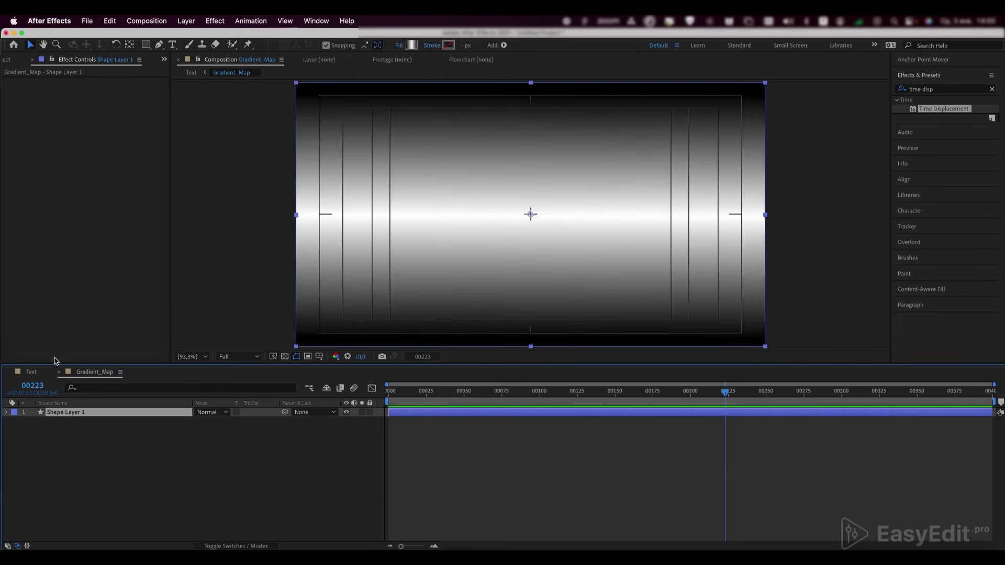
{"action": "left_click", "coordinate": [33, 373]}
{"action": "left_click", "coordinate": [116, 92]}
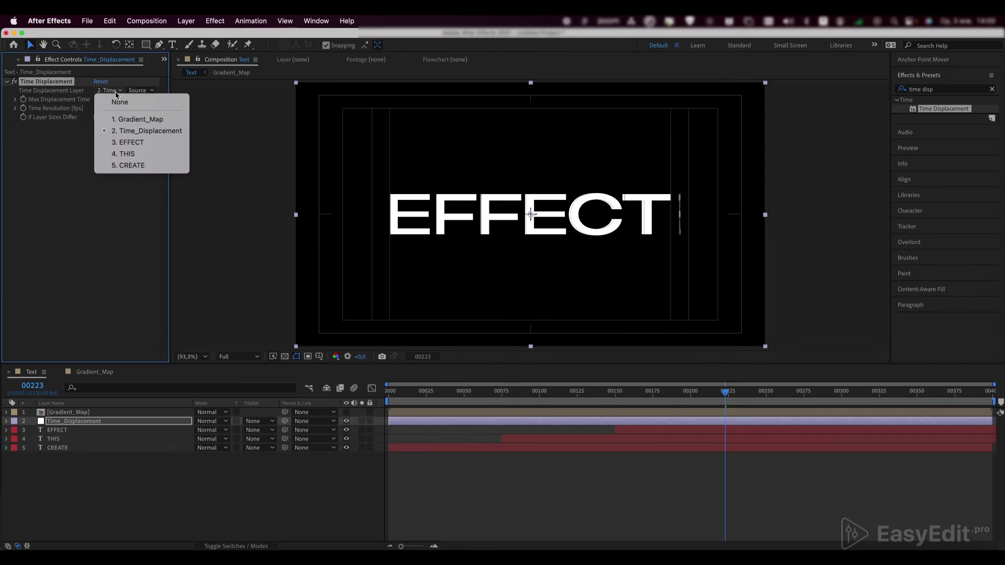
{"action": "left_click", "coordinate": [126, 119]}
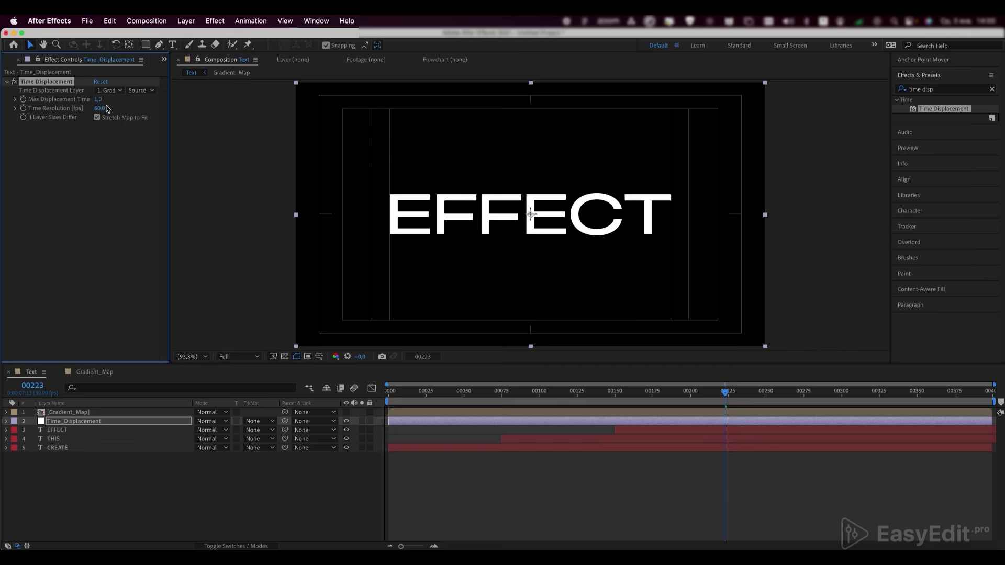
{"action": "left_click", "coordinate": [98, 99]}
{"action": "type", "text": "0,8"}
{"action": "key", "text": "Return"}
{"action": "left_click", "coordinate": [100, 108]}
{"action": "type", "text": "45"}
{"action": "key", "text": "Return"}
- Preview the smear, test Time Resolution at 29 and 11, then restore 45
{"action": "left_click_drag", "start_coordinate": [675, 390], "coordinate": [389, 407]}
{"action": "key", "text": "space"}
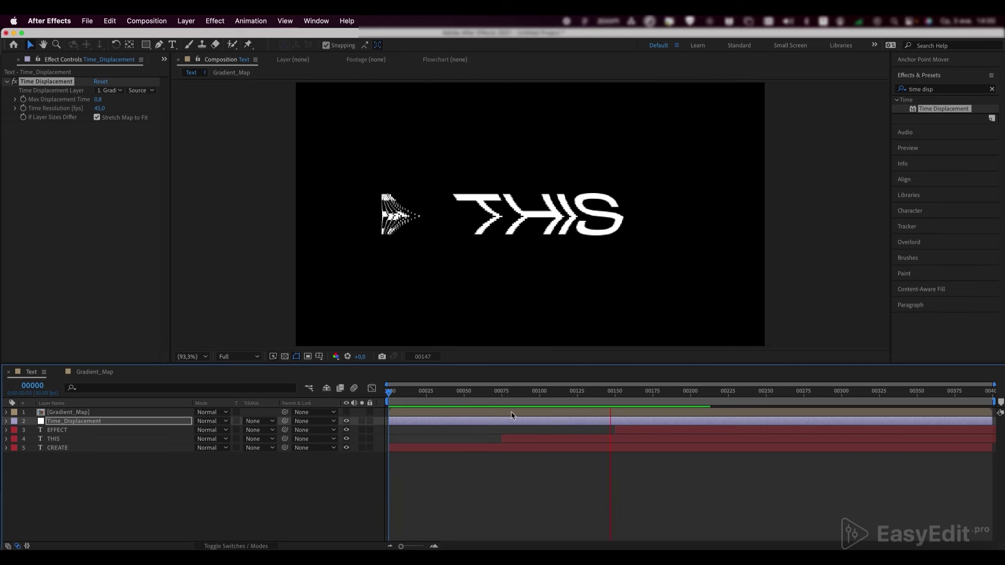
{"action": "key", "text": "space"}
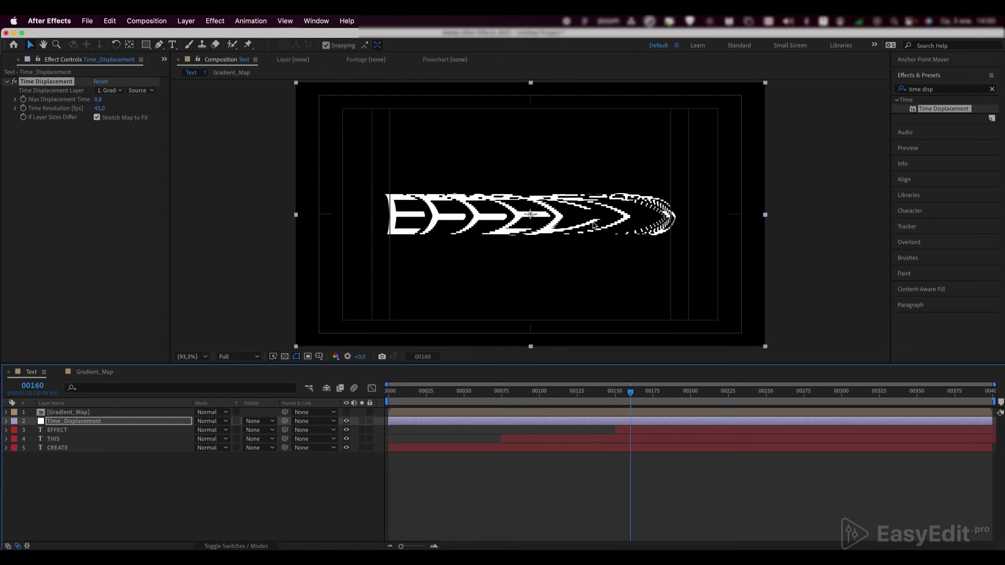
{"action": "left_click_drag", "start_coordinate": [99, 108], "coordinate": [96, 118]}
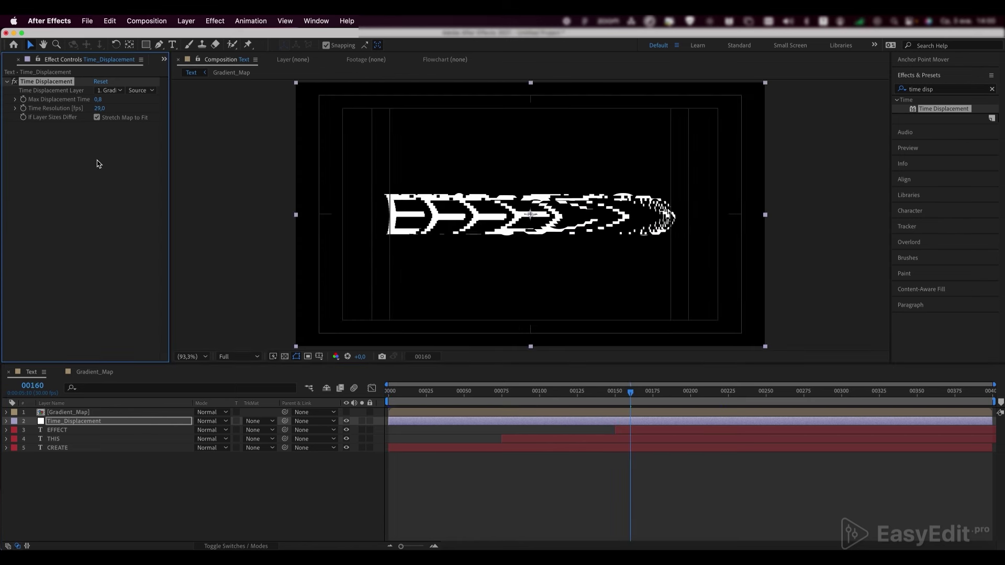
{"action": "left_click", "coordinate": [100, 108]}
{"action": "type", "text": "11"}
{"action": "key", "text": "Return"}
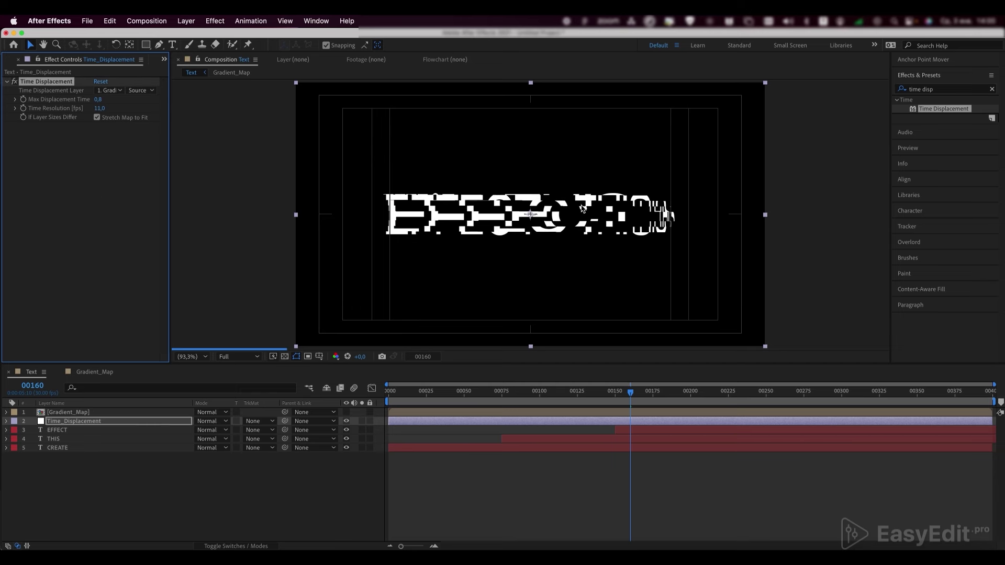
{"action": "left_click", "coordinate": [98, 108]}
{"action": "key", "text": "Return"}
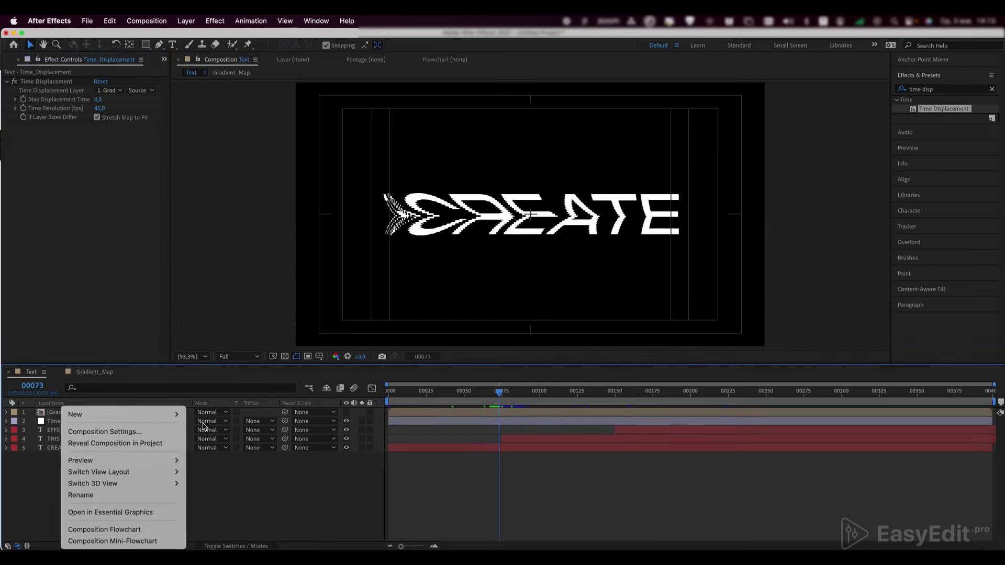
- Add a new adjustment layer named Glow
{"action": "mouse_move", "coordinate": [135, 417]}
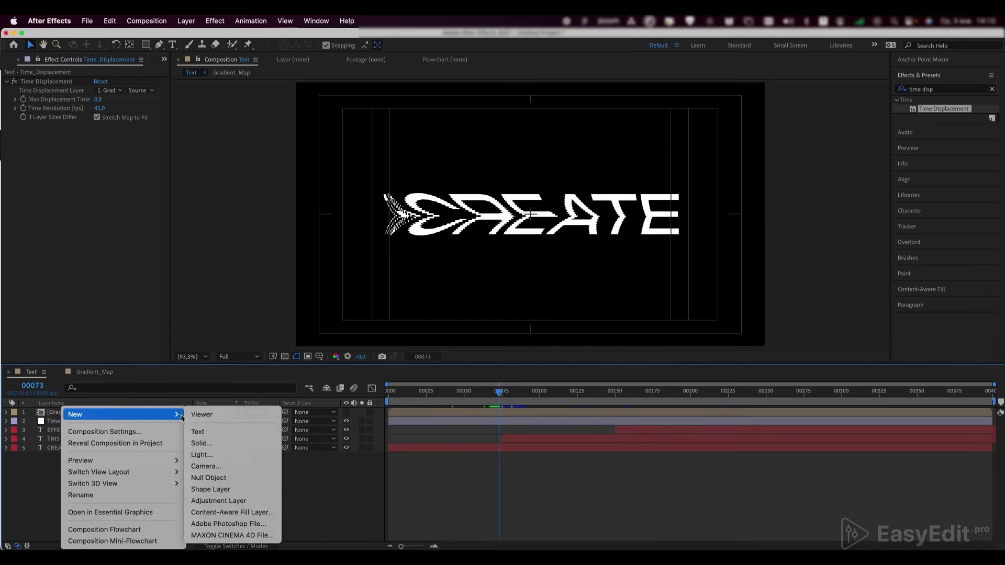
{"action": "left_click", "coordinate": [220, 502]}
{"action": "key", "text": "Return"}
{"action": "type", "text": "Gl"}
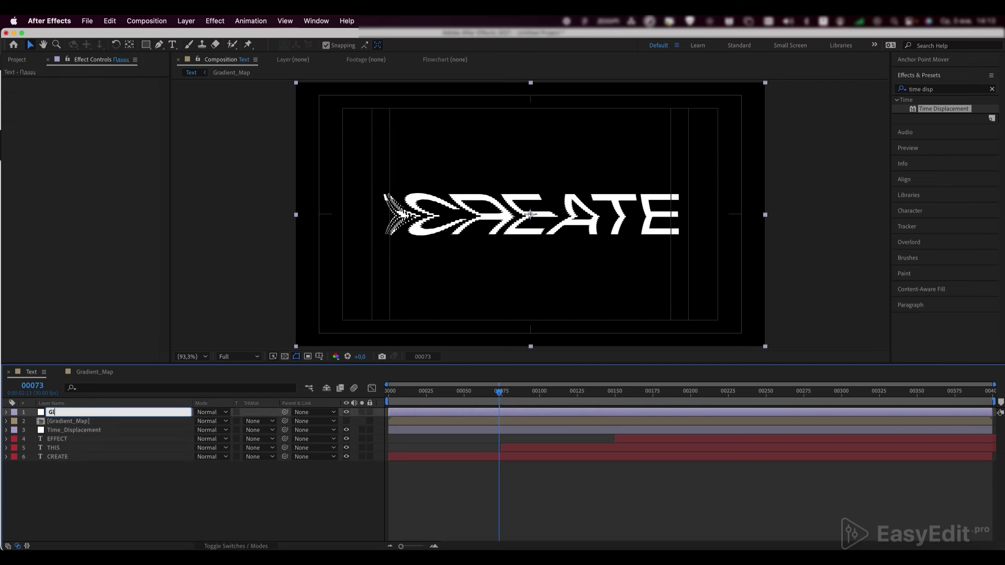
{"action": "type", "text": "ow"}
{"action": "key", "text": "Return"}
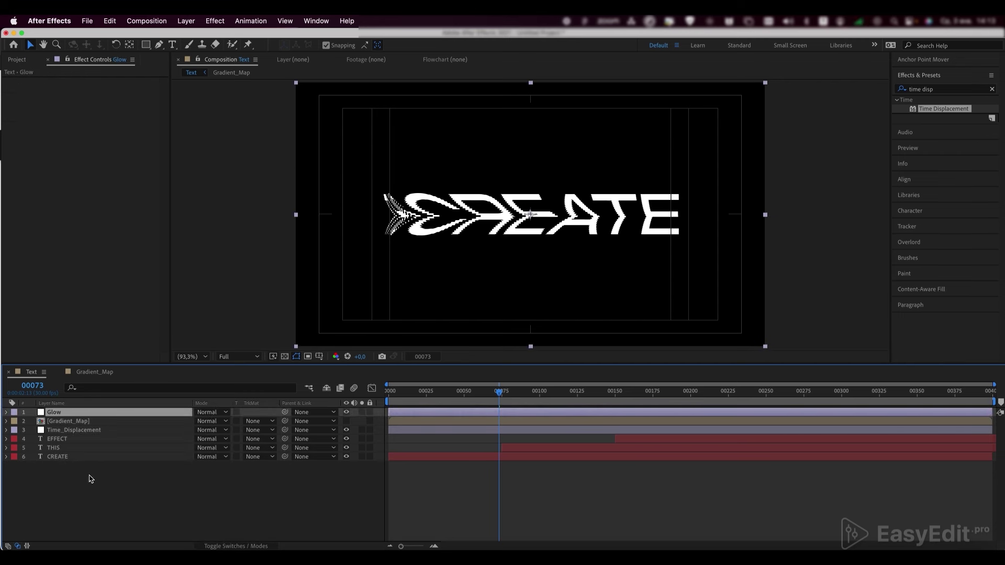
- Apply Glow to the Glow layer with Glow Radius 14 and preview it enlarged
{"action": "left_click", "coordinate": [938, 90]}
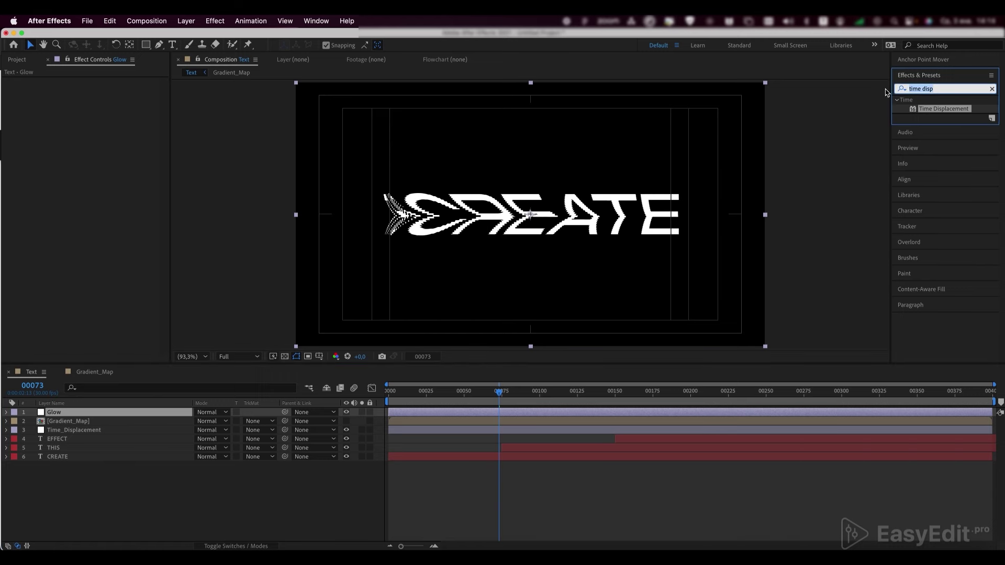
{"action": "type", "text": "glow"}
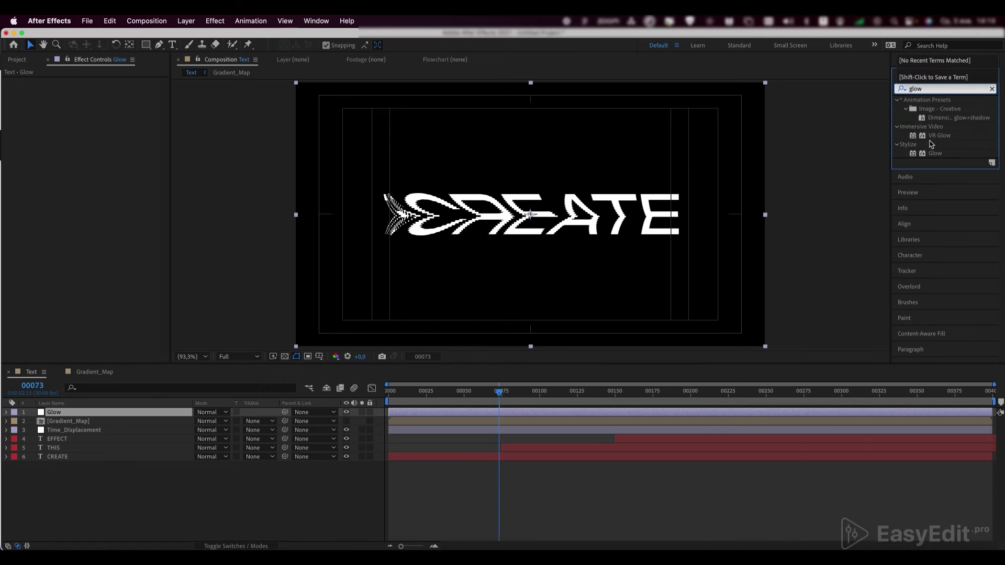
{"action": "left_click_drag", "start_coordinate": [935, 153], "coordinate": [84, 414]}
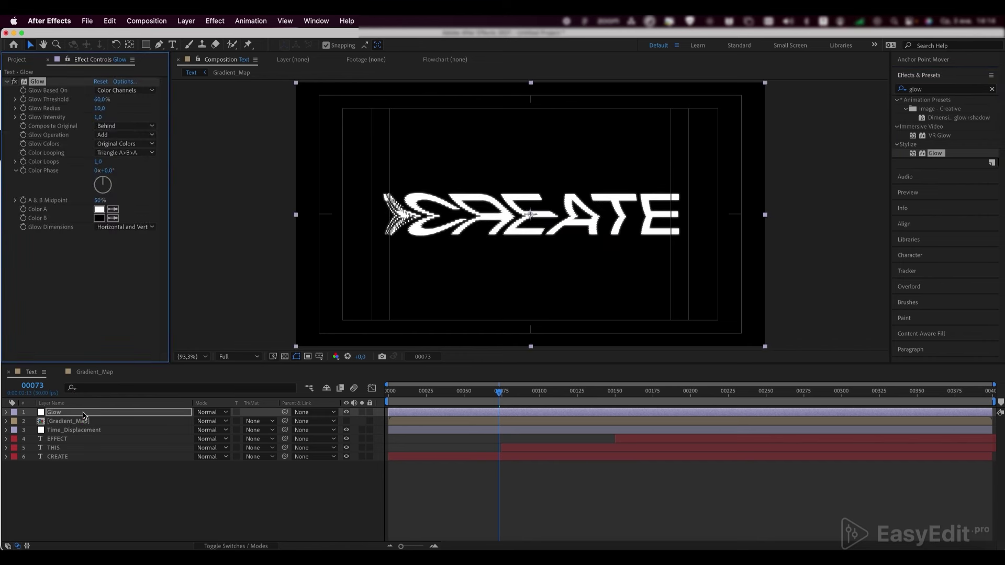
{"action": "left_click", "coordinate": [107, 108]}
{"action": "type", "text": "14"}
{"action": "key", "text": "Return"}
{"action": "key", "text": "period"}
{"action": "key", "text": "period"}
{"action": "key", "text": "period"}
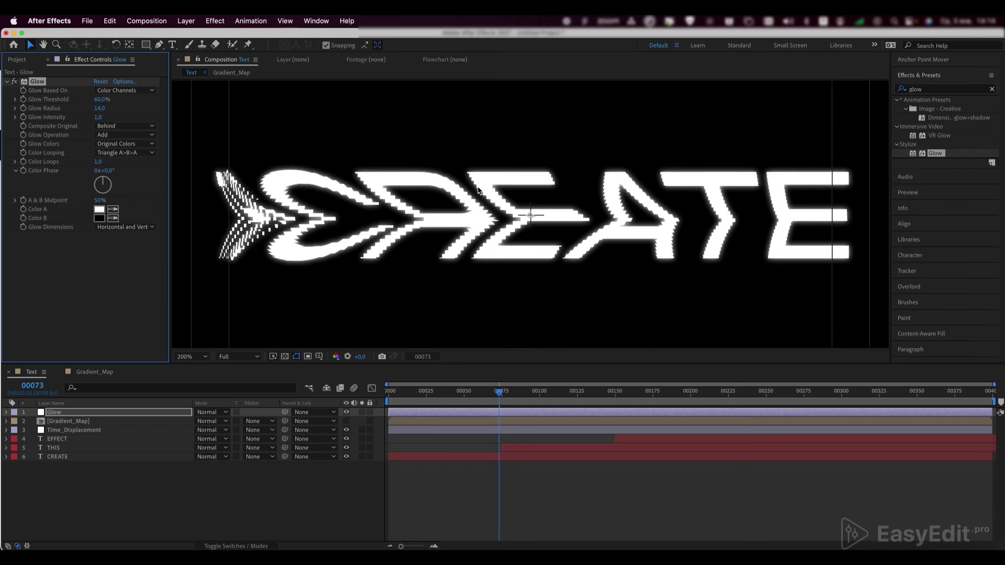
{"action": "key", "text": "space"}
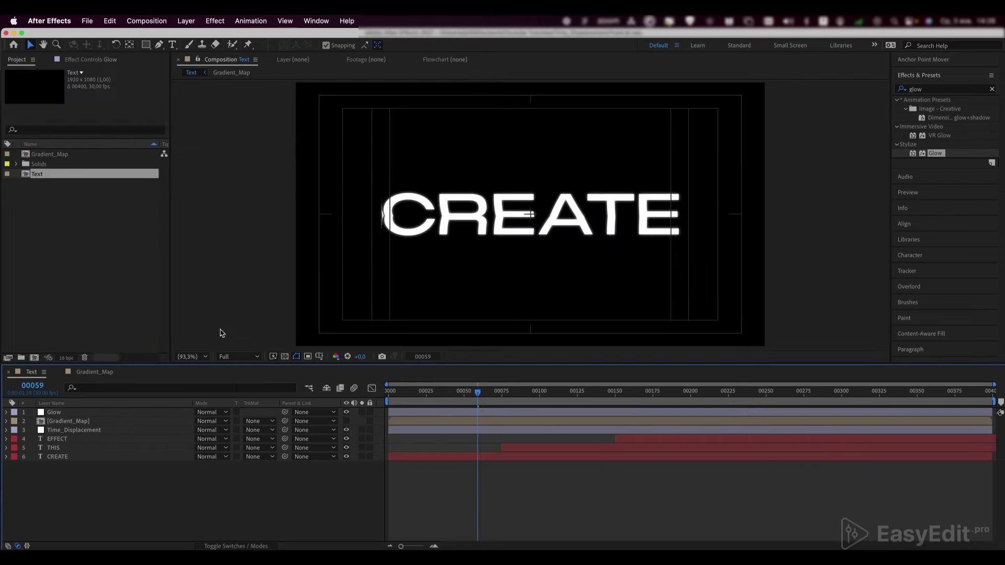
- Nest the Text composition into a new composition and rename it Main_Comp
{"action": "left_click", "coordinate": [39, 176]}
{"action": "left_click_drag", "start_coordinate": [39, 176], "coordinate": [36, 357]}
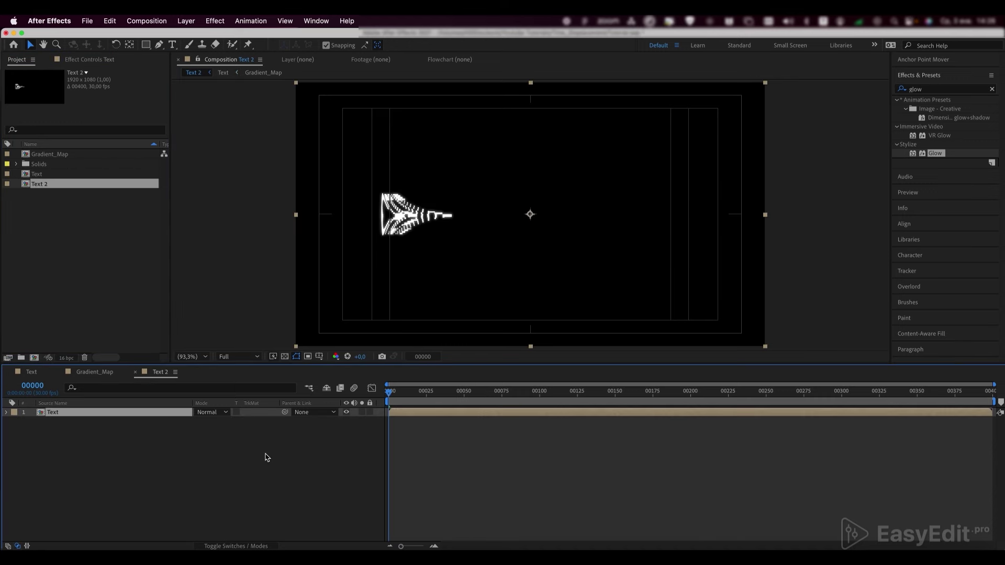
{"action": "key", "text": "super+k"}
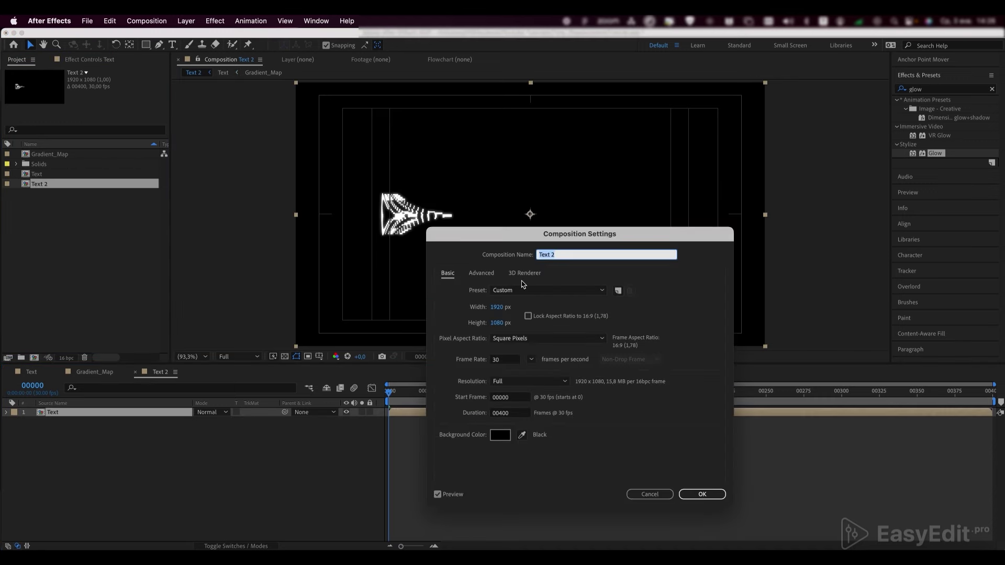
{"action": "type", "text": "Main_Comp"}
{"action": "key", "text": "Return"}
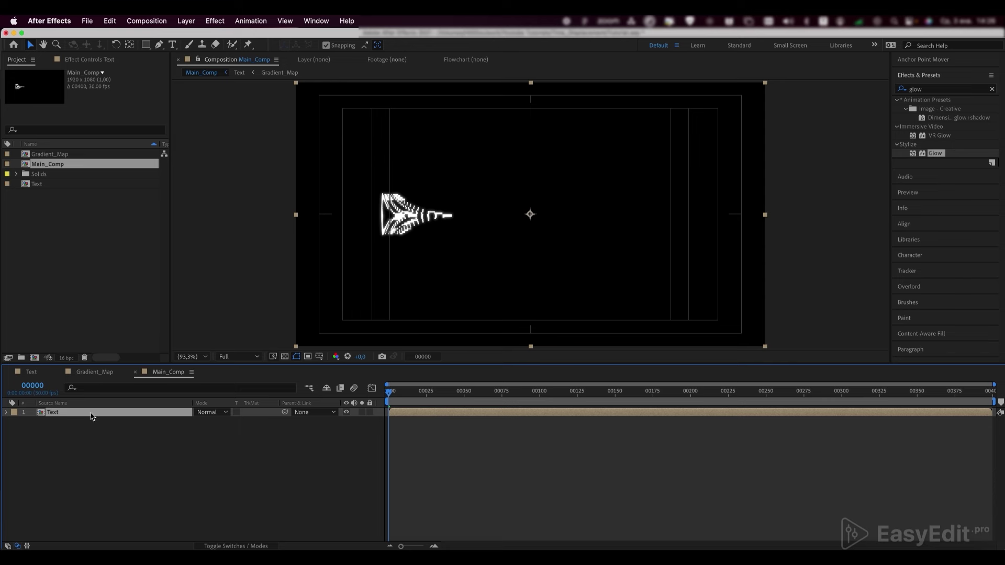
- Apply Posterize Time at 15 fps to the Text layer and preview the choppier animation
{"action": "left_click", "coordinate": [901, 92]}
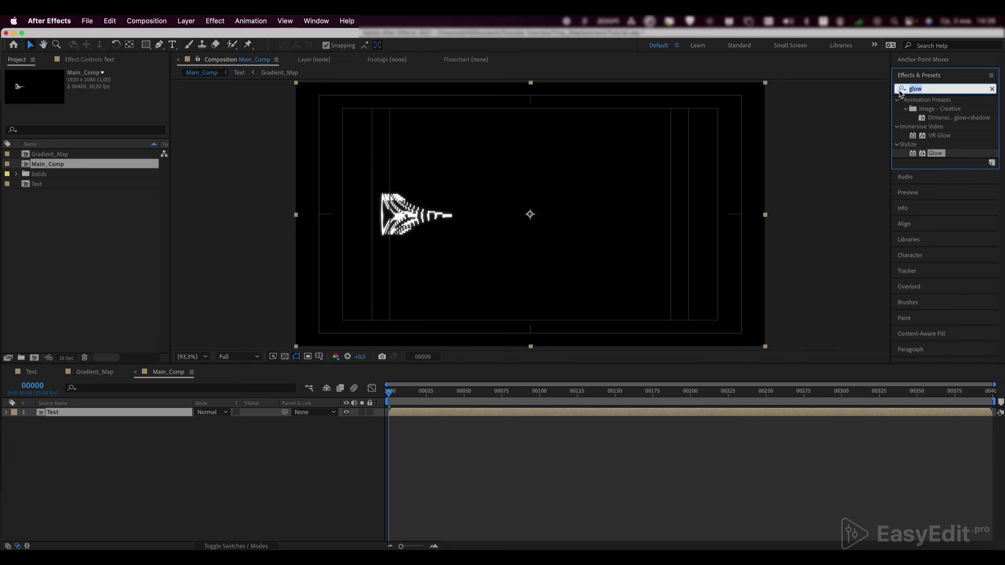
{"action": "type", "text": "pos"}
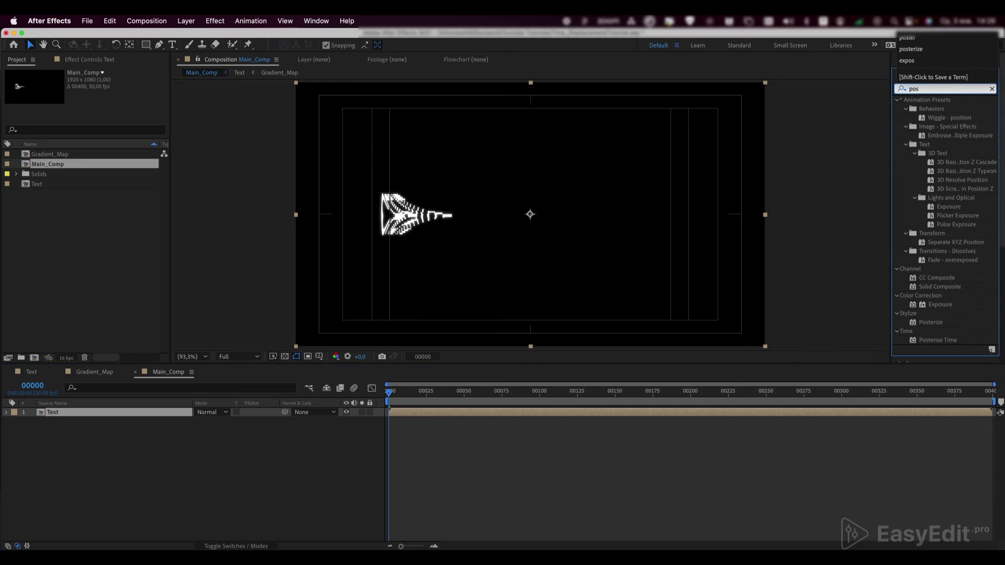
{"action": "type", "text": "teriz"}
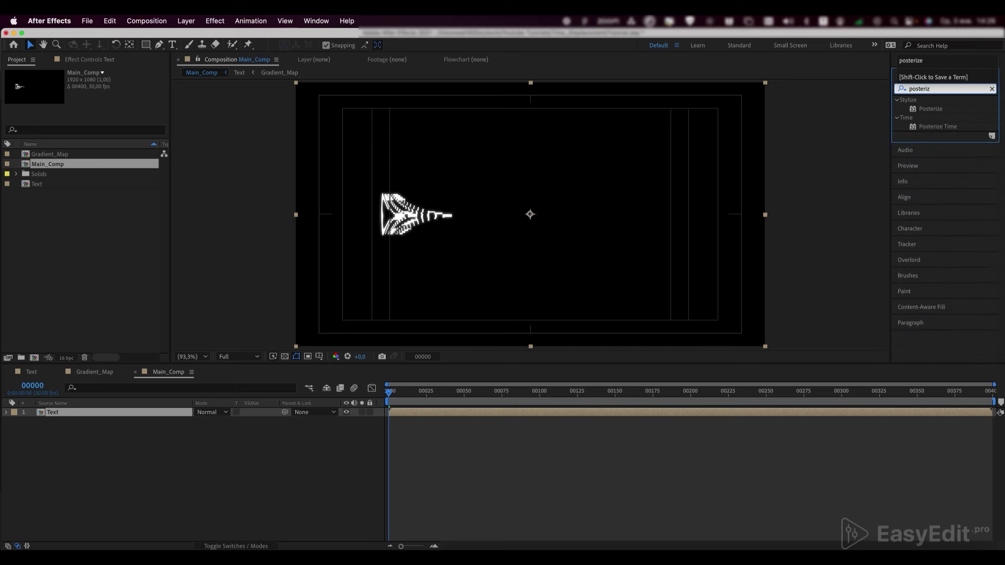
{"action": "left_click", "coordinate": [936, 127]}
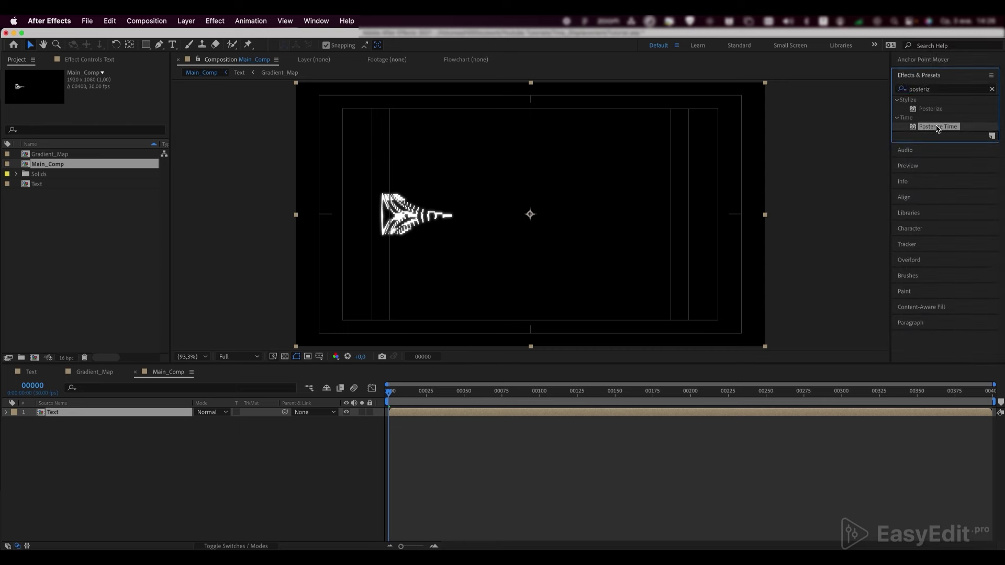
{"action": "left_click_drag", "start_coordinate": [937, 129], "coordinate": [126, 416]}
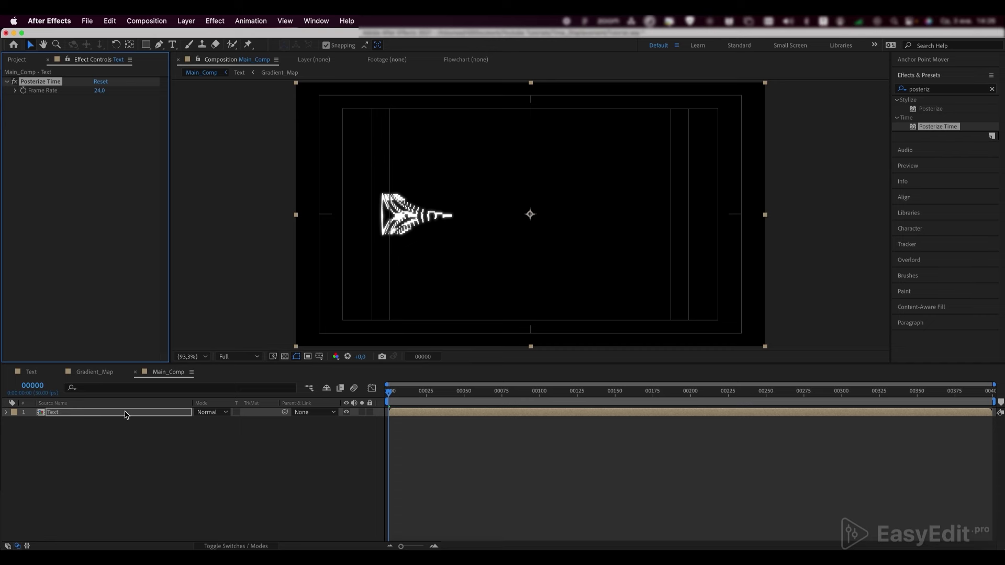
{"action": "left_click", "coordinate": [98, 92]}
{"action": "type", "text": "15"}
{"action": "key", "text": "Return"}
{"action": "key", "text": "space"}
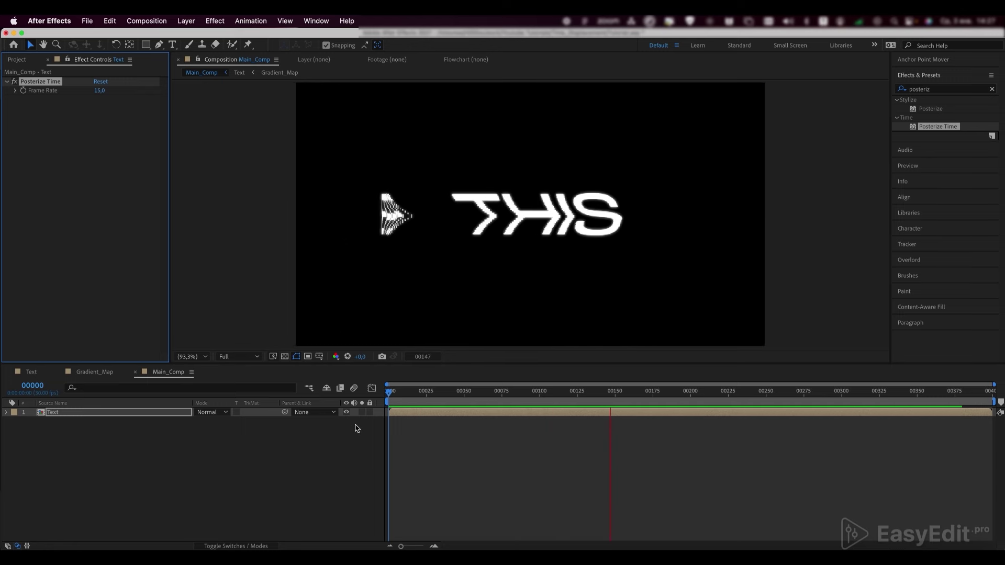
{"action": "key", "text": "space"}
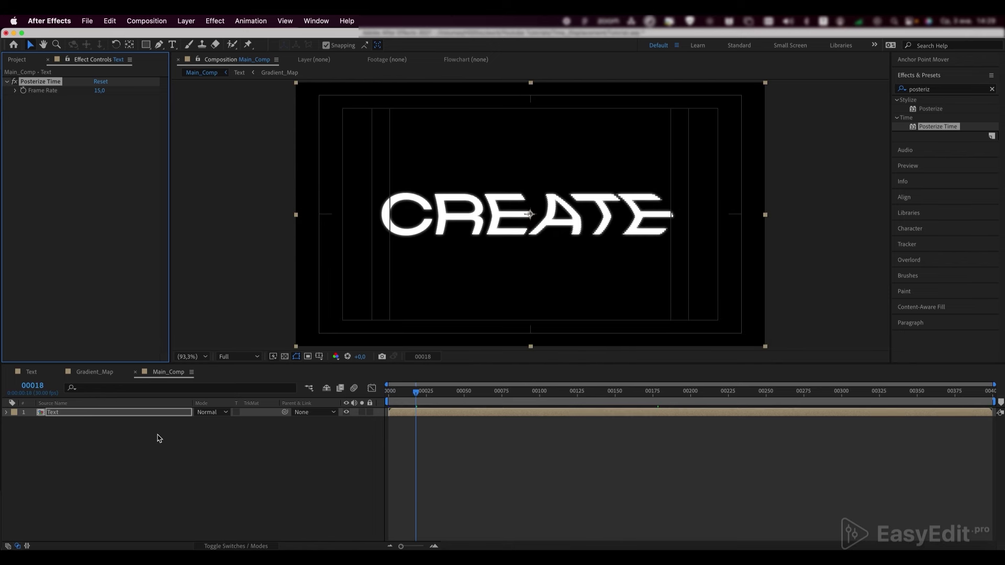
{"action": "left_click", "coordinate": [113, 412]}
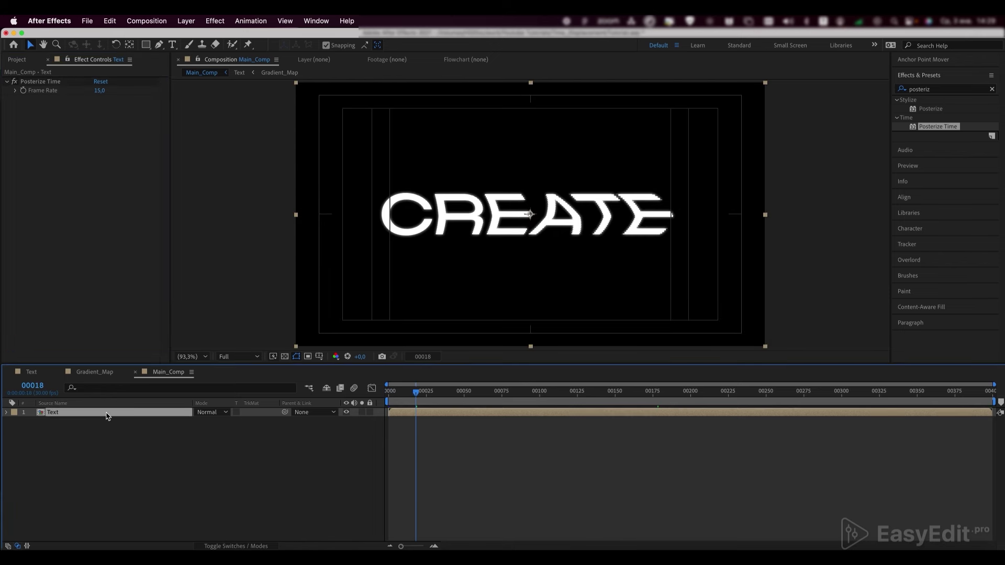
- Duplicate the Text layer three times and rename the copies Text_R, Text_G and Text_B
{"action": "key", "text": "super+d"}
{"action": "key", "text": "super+d"}
{"action": "key", "text": "super+d"}
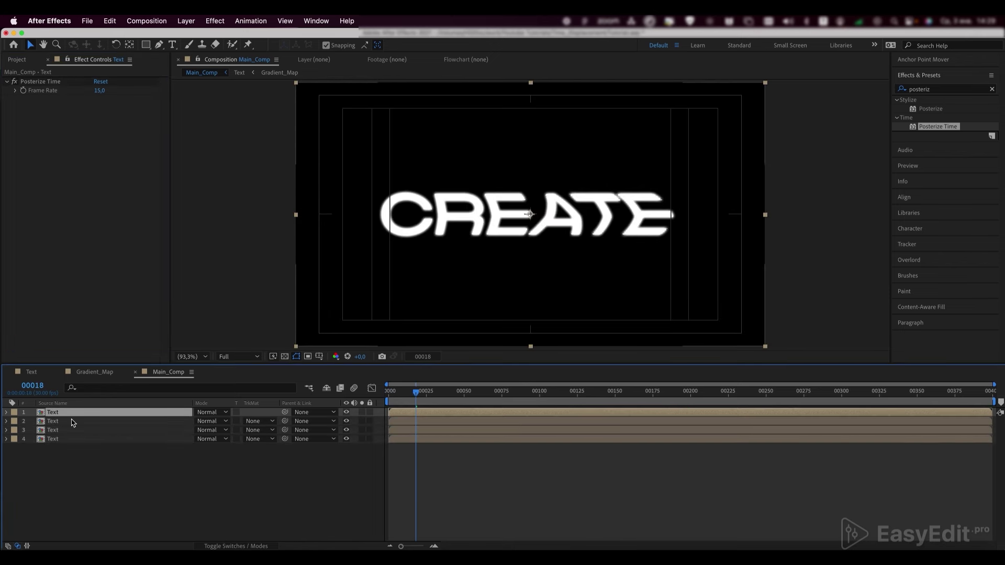
{"action": "left_click", "coordinate": [67, 422]}
{"action": "key", "text": "Return"}
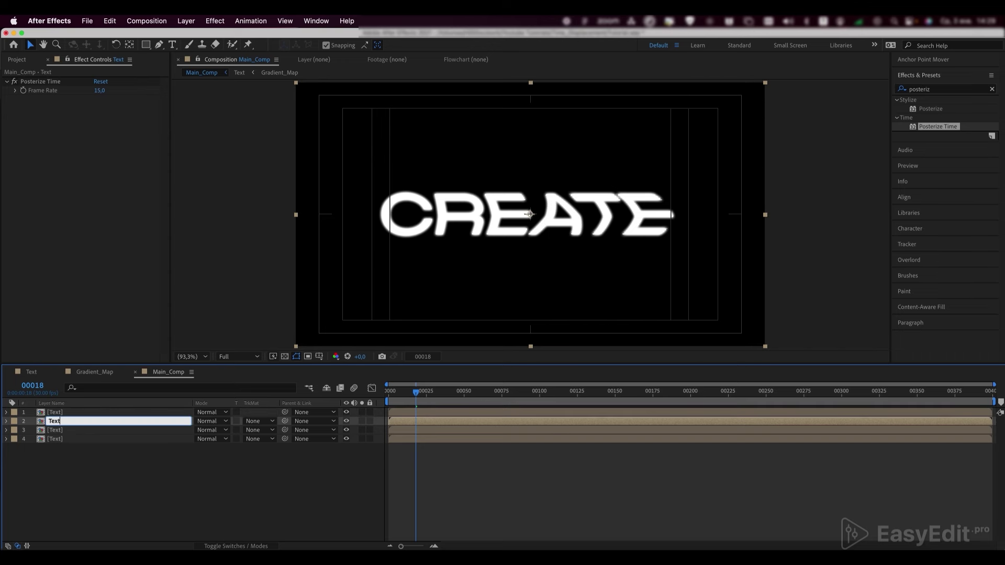
{"action": "type", "text": "_R"}
{"action": "key", "text": "Return"}
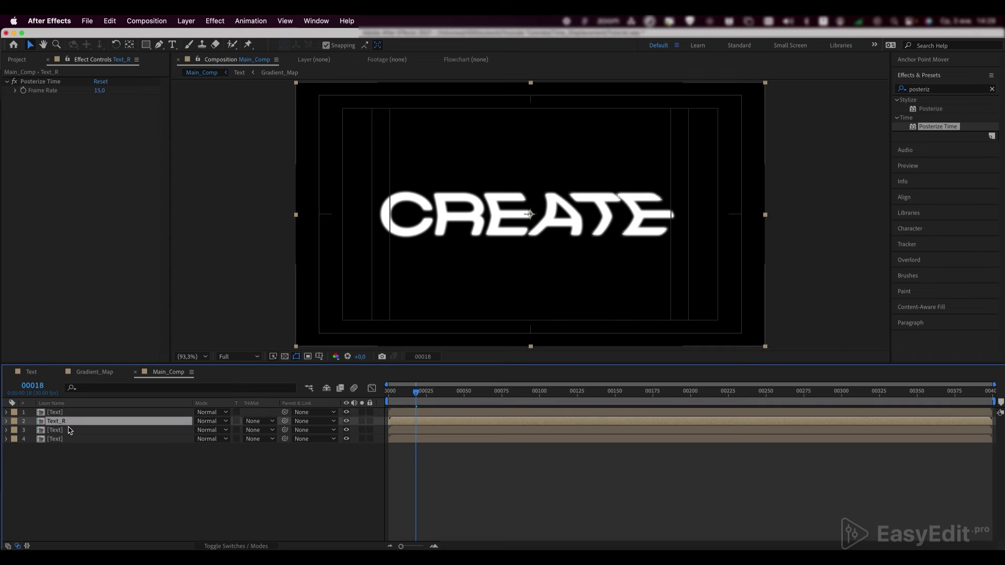
{"action": "left_click", "coordinate": [68, 431]}
{"action": "key", "text": "Return"}
{"action": "type", "text": "_G"}
{"action": "key", "text": "Return"}
{"action": "left_click", "coordinate": [74, 443]}
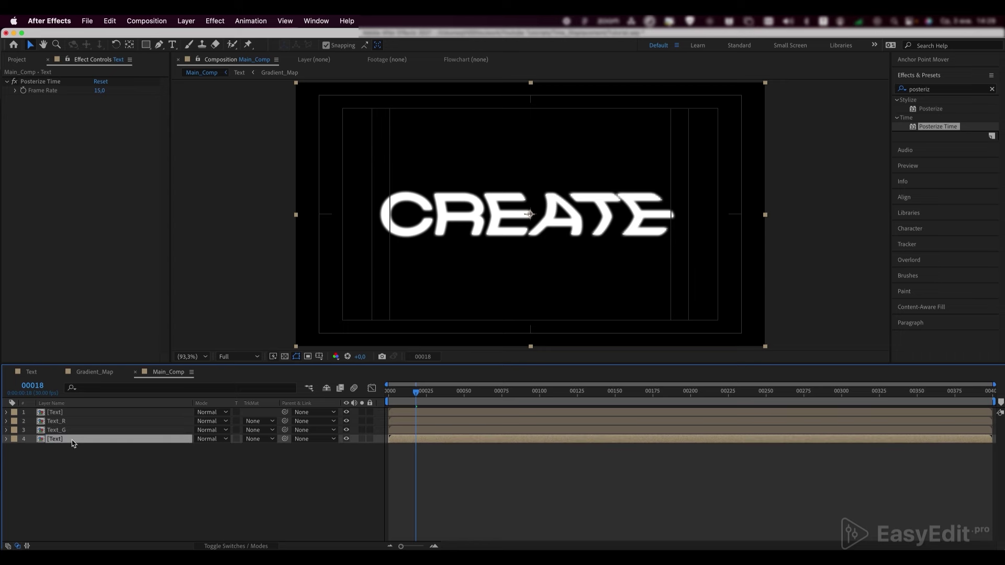
{"action": "key", "text": "Return"}
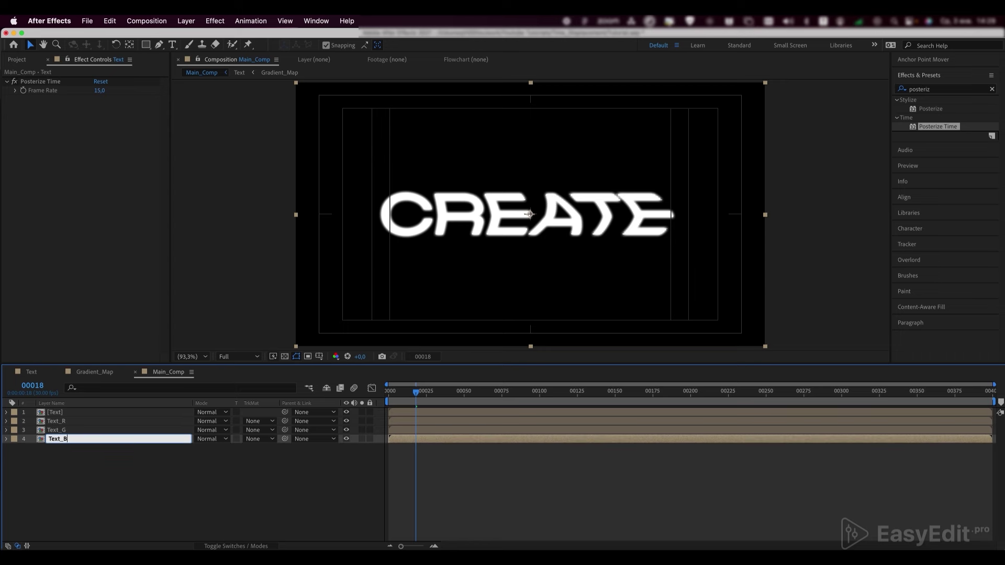
{"action": "key", "text": "Return"}
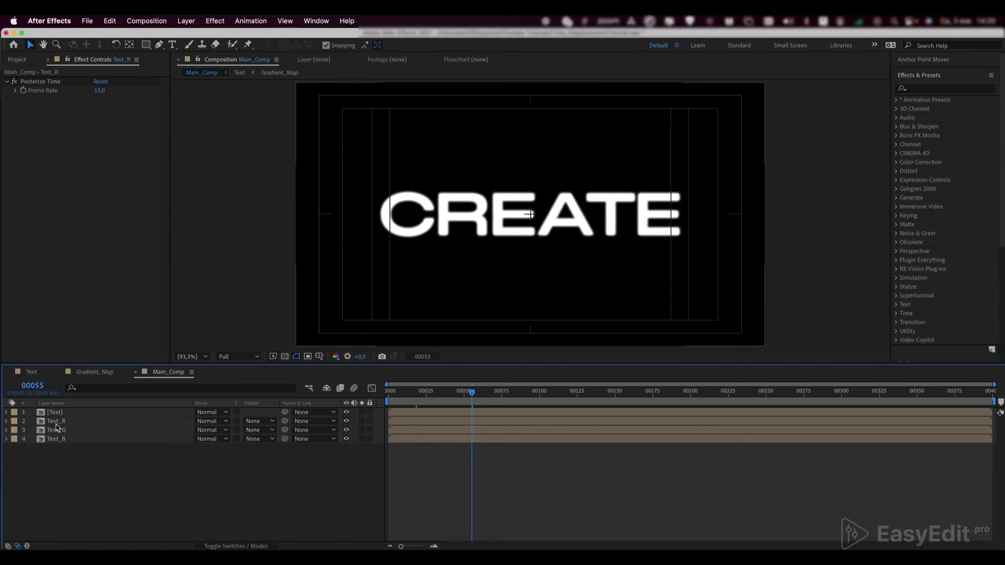
- Apply Shift Channels to Text_R with Take Green From and Take Blue From set to Full Off
{"action": "left_click", "coordinate": [59, 423]}
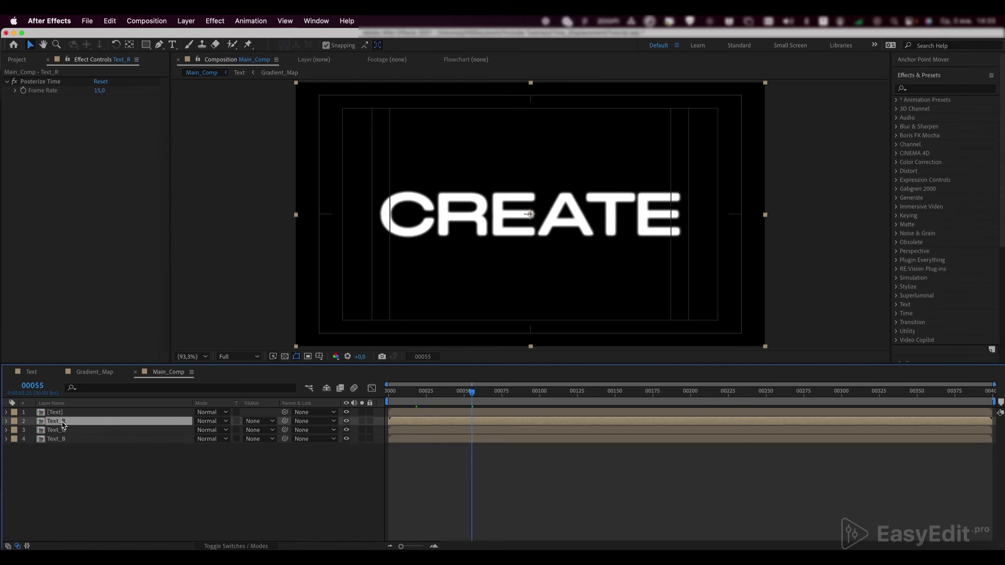
{"action": "left_click", "coordinate": [921, 88]}
{"action": "type", "text": "sh"}
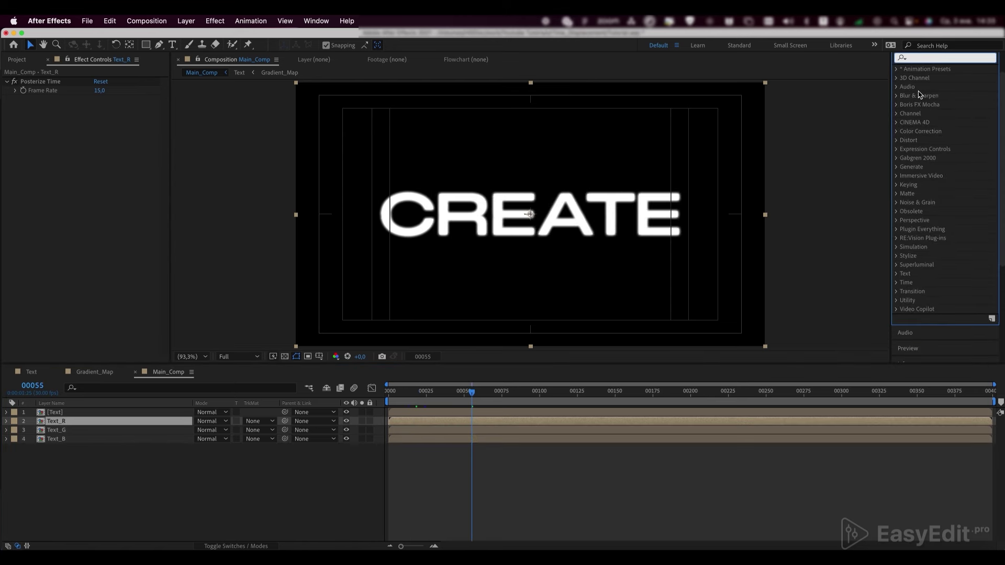
{"action": "type", "text": "ift"}
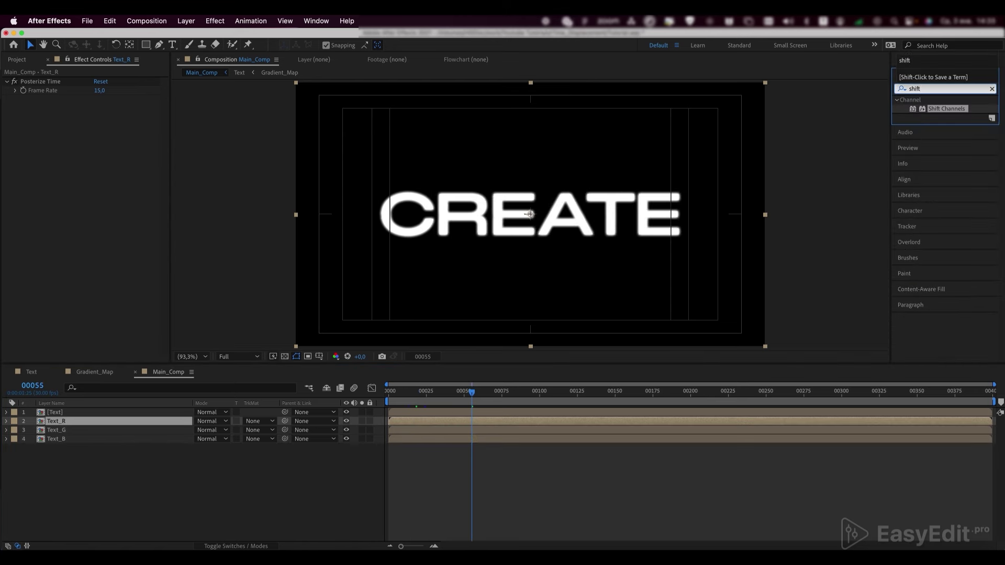
{"action": "left_click", "coordinate": [958, 110]}
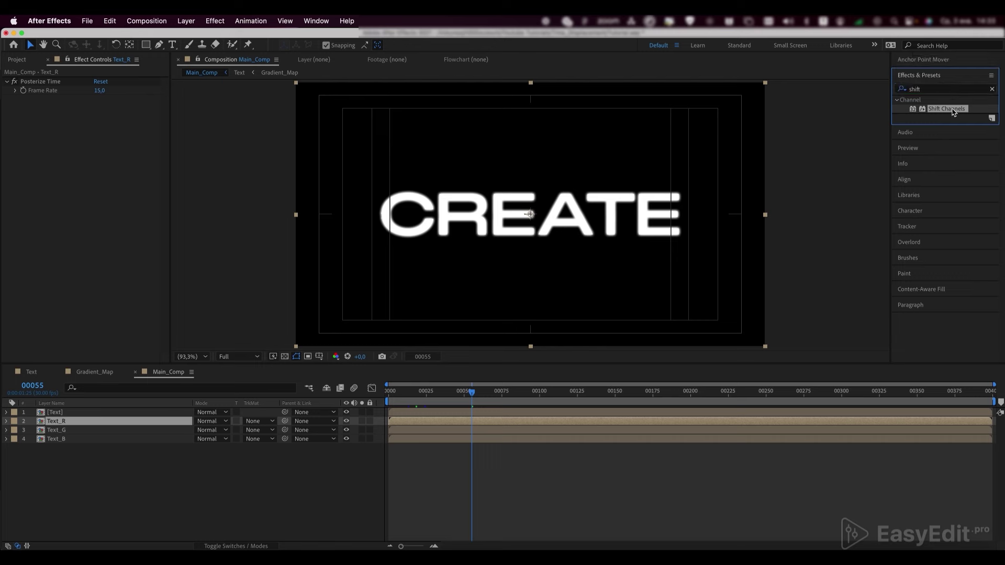
{"action": "left_click_drag", "start_coordinate": [954, 111], "coordinate": [101, 423]}
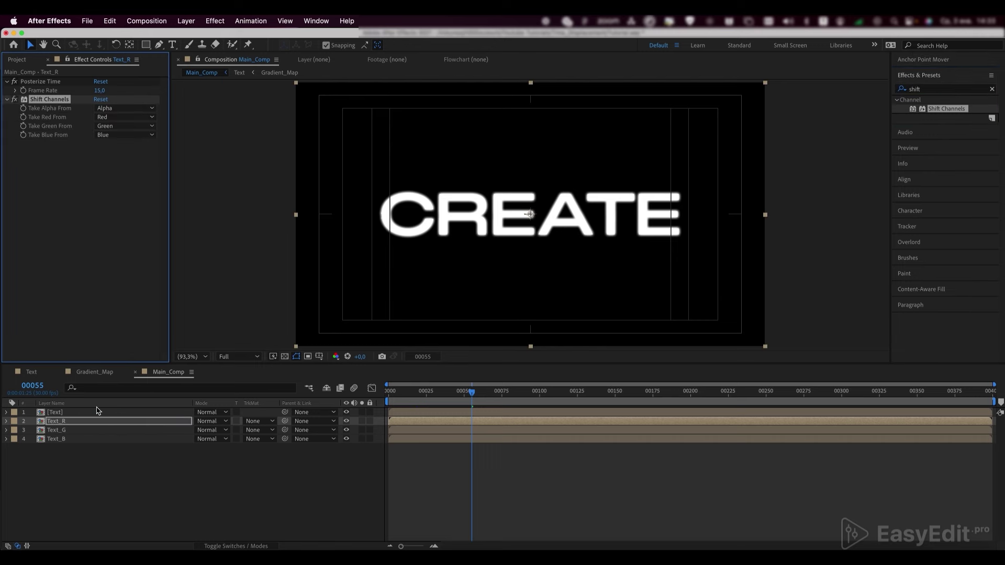
{"action": "left_click", "coordinate": [107, 126]}
{"action": "left_click", "coordinate": [114, 240]}
{"action": "left_click", "coordinate": [113, 135]}
{"action": "left_click", "coordinate": [114, 249]}
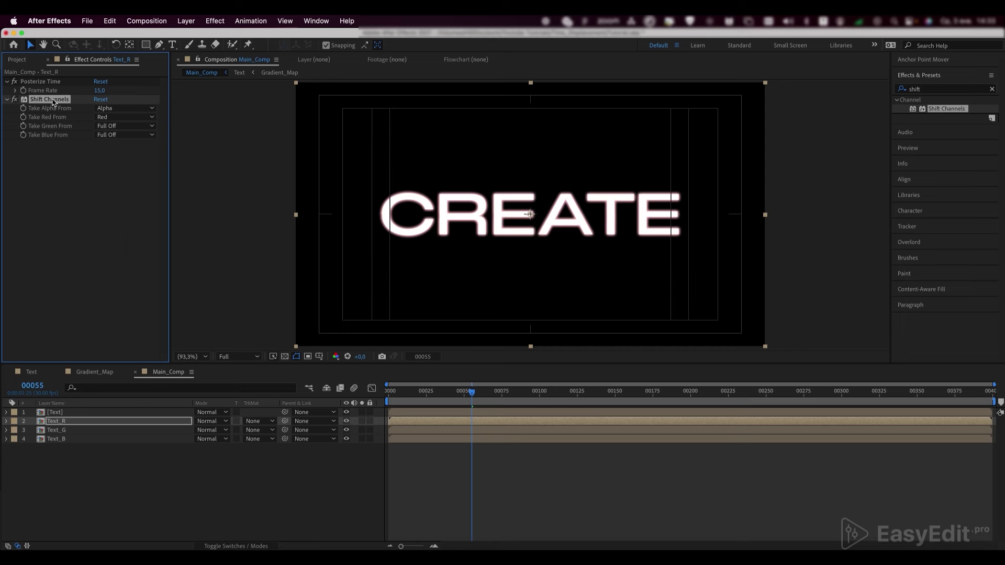
- Paste the Shift Channels effect onto Text_G, setting Red to Full Off and Green to Green
{"action": "left_click", "coordinate": [56, 430]}
{"action": "key", "text": "super+v"}
{"action": "left_click", "coordinate": [106, 117]}
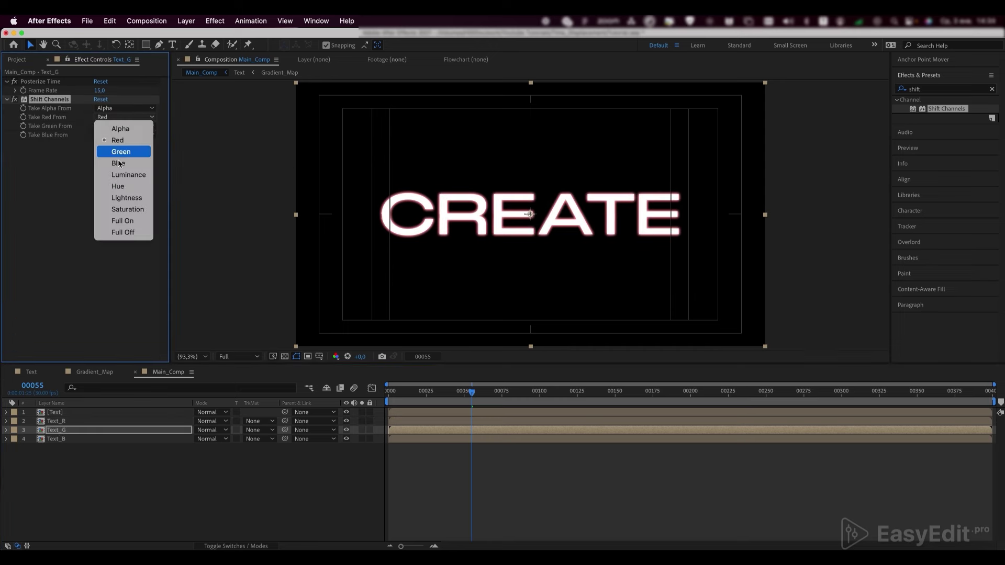
{"action": "left_click", "coordinate": [123, 232]}
{"action": "left_click", "coordinate": [110, 126]}
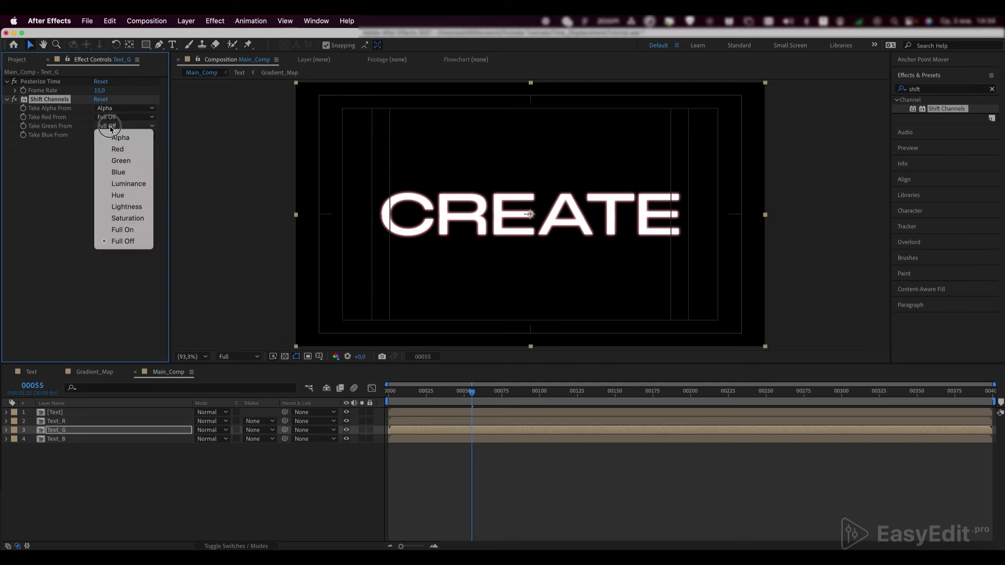
{"action": "left_click", "coordinate": [121, 161]}
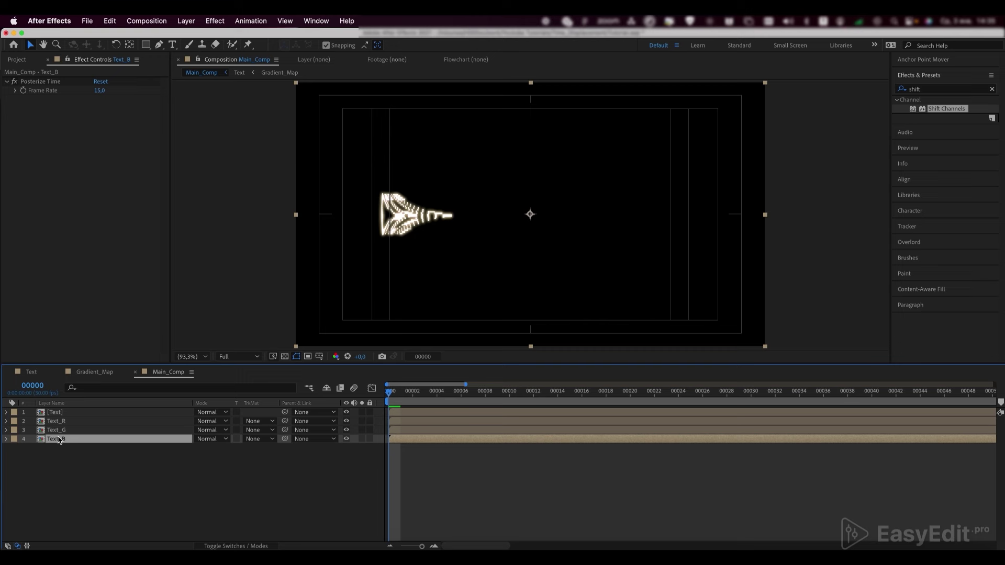
- Set Text_B's Shift Channels to Red Full Off and Blue taken from Blue
{"action": "left_click", "coordinate": [58, 439]}
{"action": "left_click", "coordinate": [113, 117]}
{"action": "left_click", "coordinate": [114, 223]}
{"action": "left_click", "coordinate": [115, 135]}
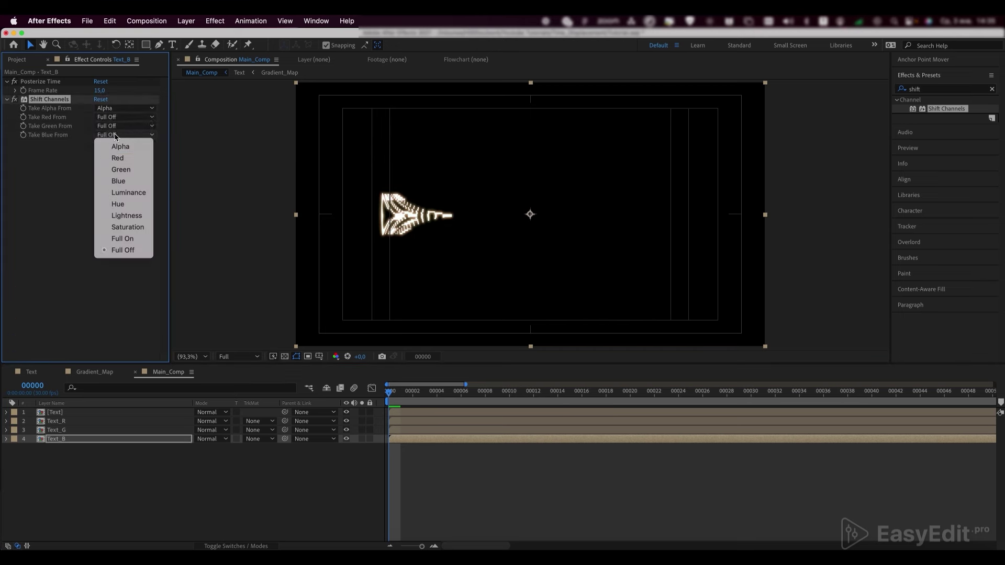
{"action": "left_click", "coordinate": [116, 182]}
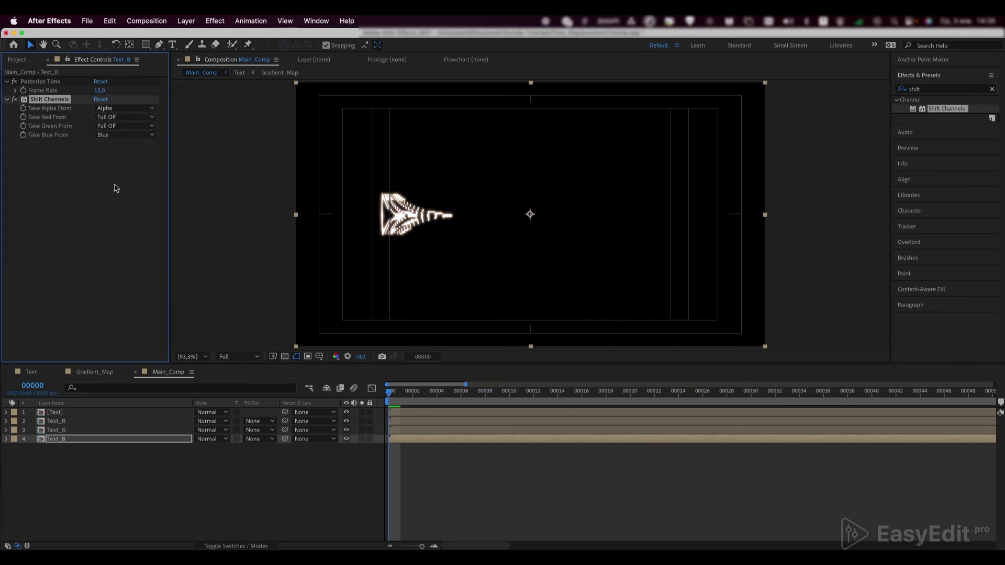
- Solo Text_B, Text_G and Text_R in turn to check each channel, then unsolo all
{"action": "left_click", "coordinate": [362, 439]}
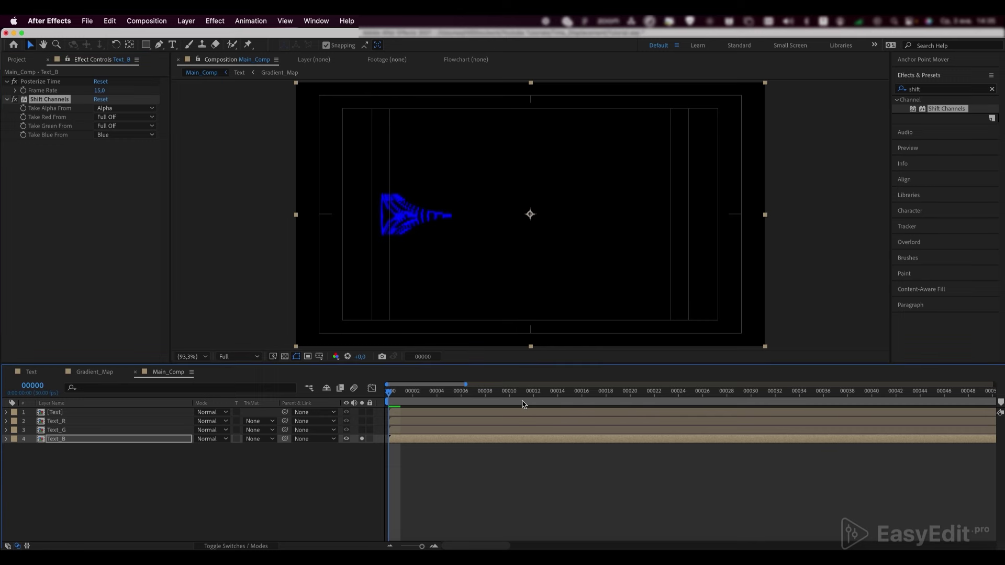
{"action": "left_click_drag", "start_coordinate": [409, 391], "coordinate": [533, 393]}
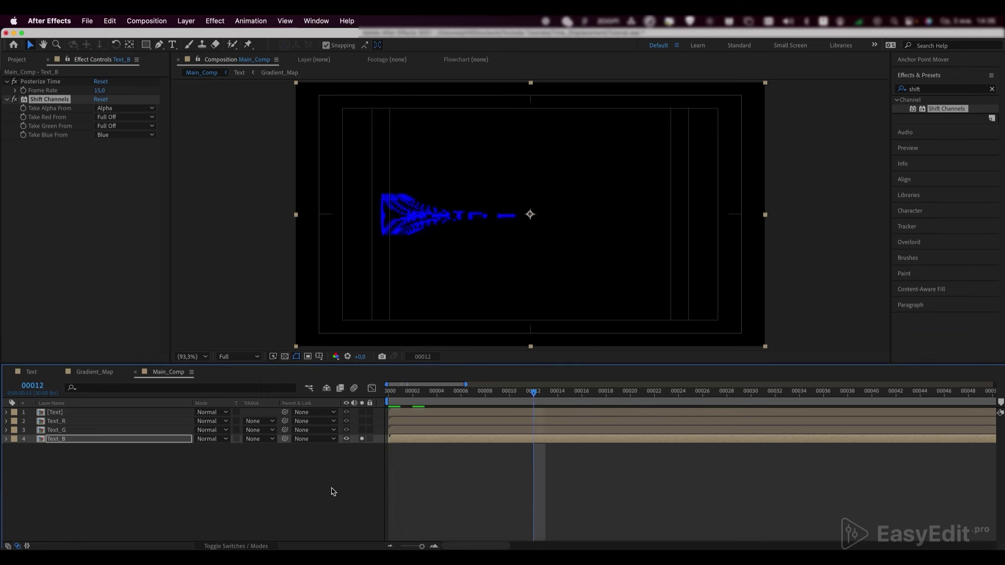
{"action": "left_click", "coordinate": [361, 430]}
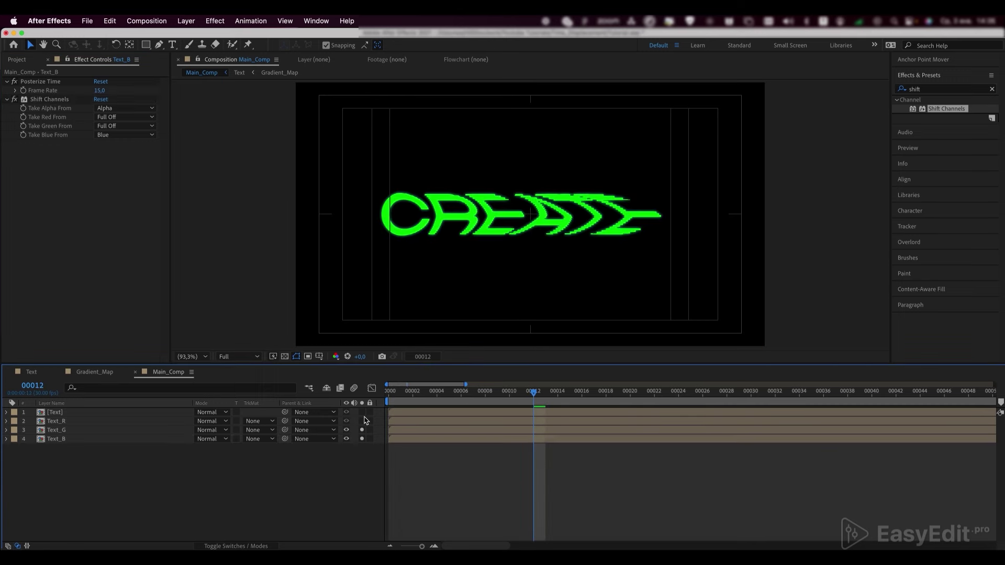
{"action": "left_click", "coordinate": [361, 421]}
{"action": "left_click", "coordinate": [361, 421]}
{"action": "left_click_drag", "start_coordinate": [361, 430], "coordinate": [362, 438]}
- Set the Text_R, Text_G and Text_B layers to Add blending mode
{"action": "left_click", "coordinate": [56, 422]}
{"action": "left_click", "coordinate": [61, 439], "text": "shift"}
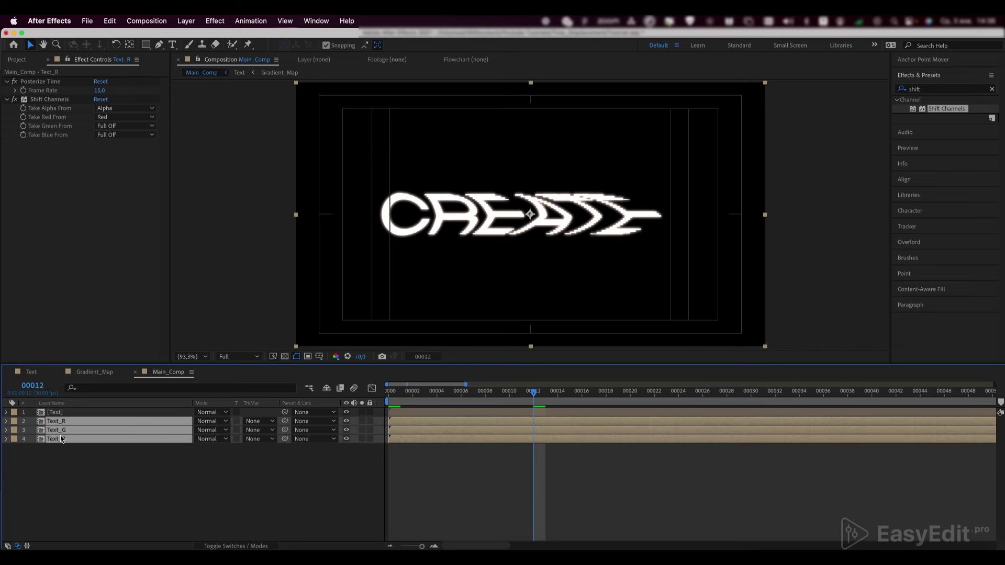
{"action": "left_click", "coordinate": [204, 429]}
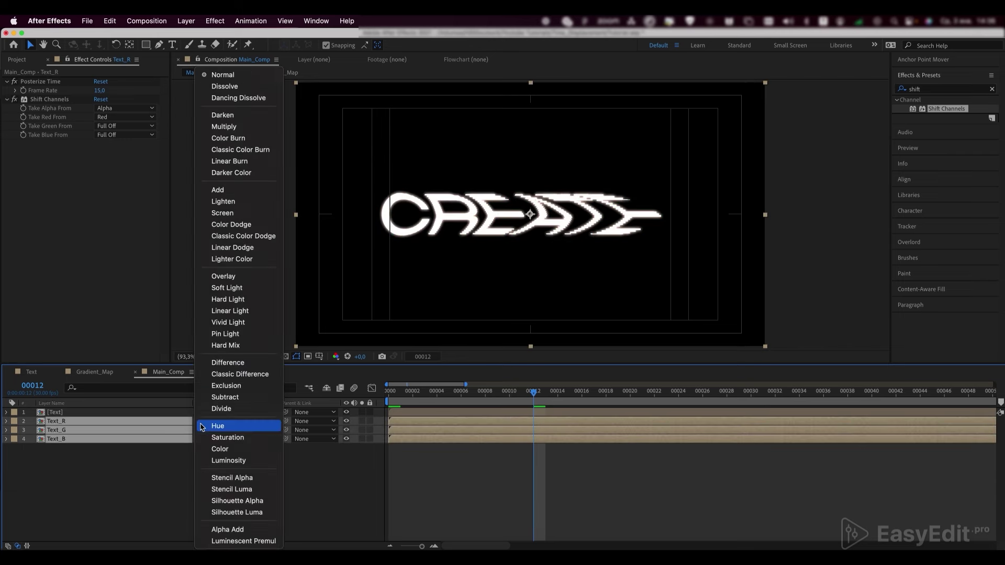
{"action": "left_click", "coordinate": [248, 190]}
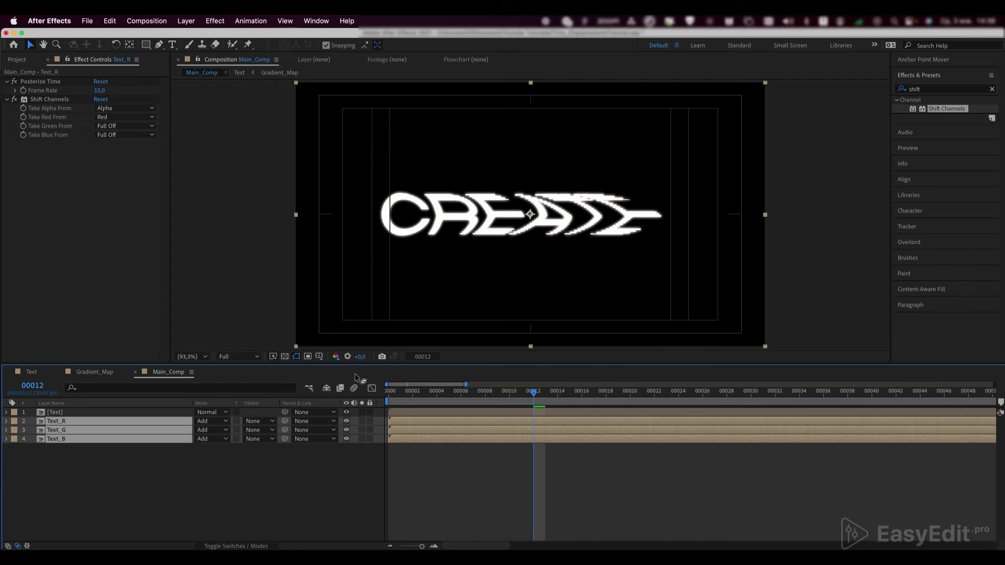
- Offset Text_G, Text_R and the Text layer one frame apart, checking the result at frame 3
{"action": "left_click", "coordinate": [401, 476]}
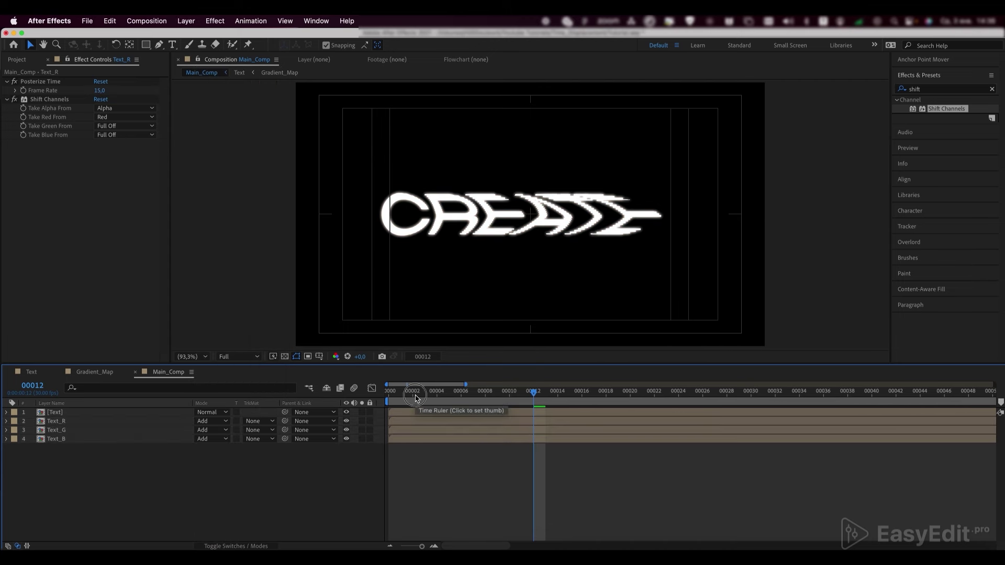
{"action": "left_click", "coordinate": [389, 398]}
{"action": "key", "text": "equal"}
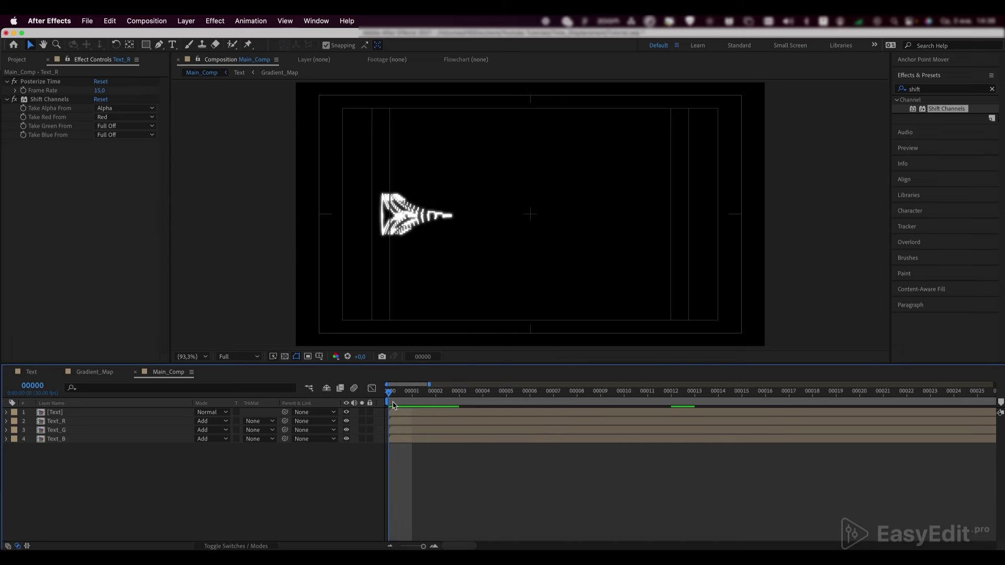
{"action": "left_click_drag", "start_coordinate": [411, 432], "coordinate": [453, 425]}
{"action": "left_click", "coordinate": [424, 425]}
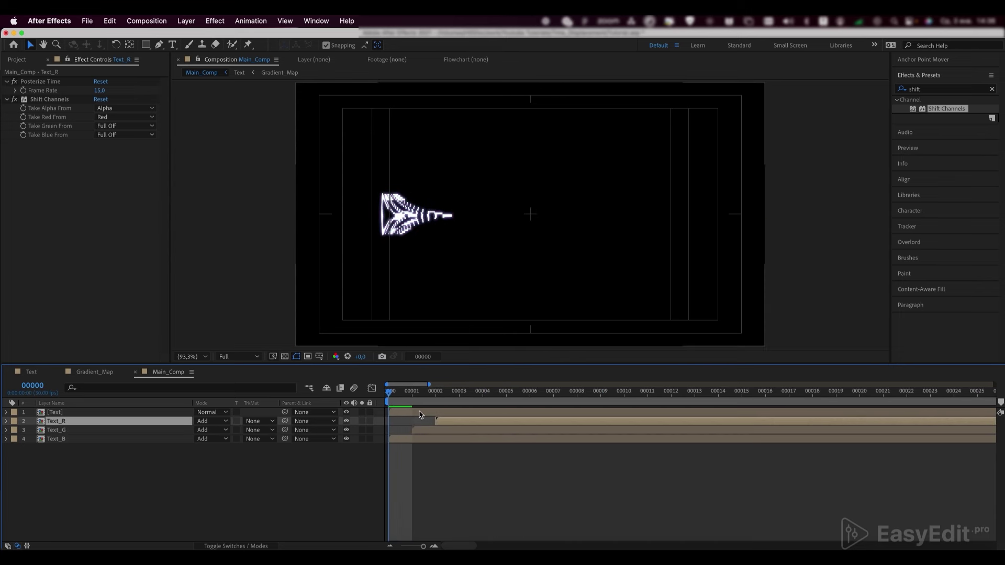
{"action": "left_click_drag", "start_coordinate": [419, 415], "coordinate": [464, 415]}
{"action": "left_click", "coordinate": [461, 392]}
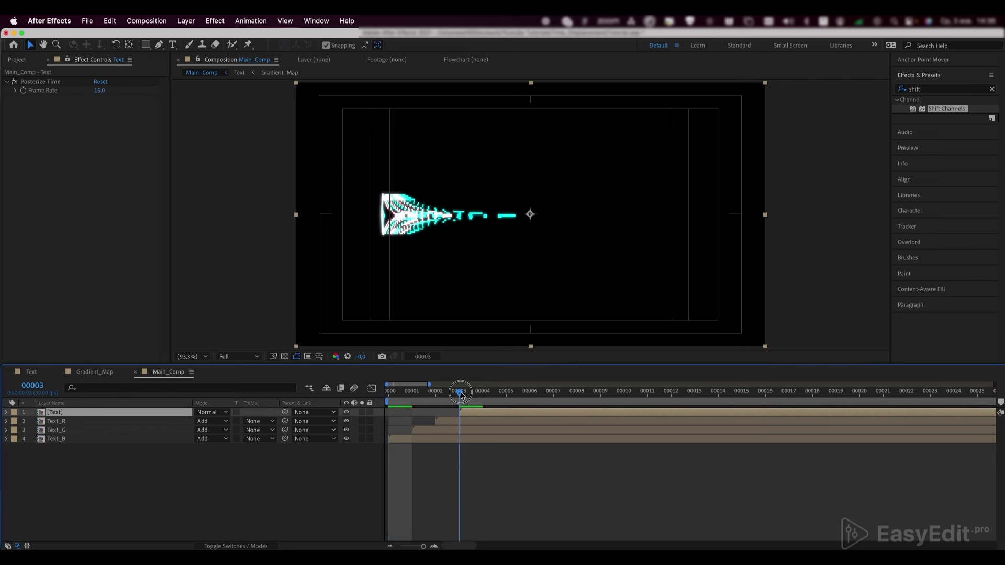
{"action": "left_click", "coordinate": [390, 405]}
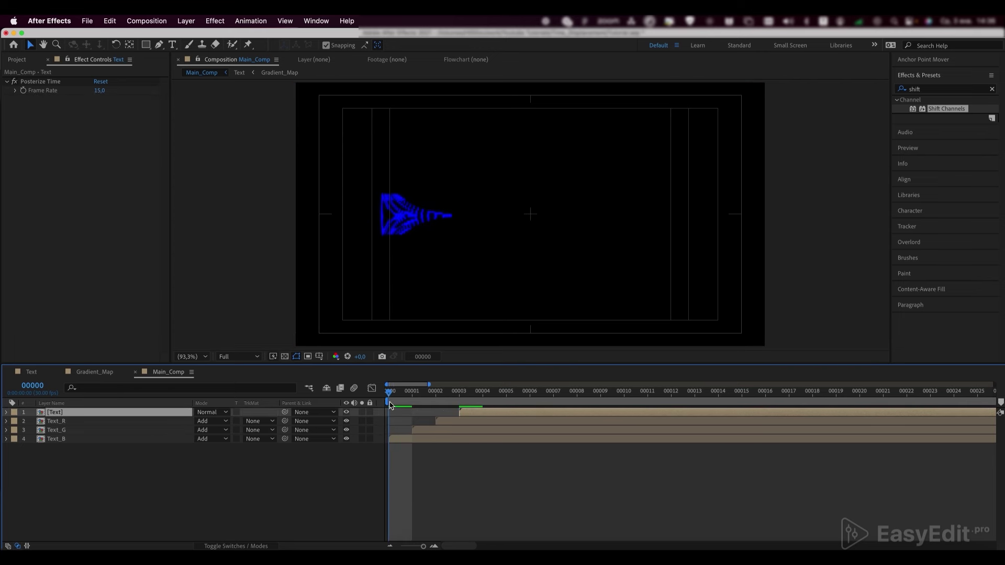
{"action": "left_click", "coordinate": [459, 393]}
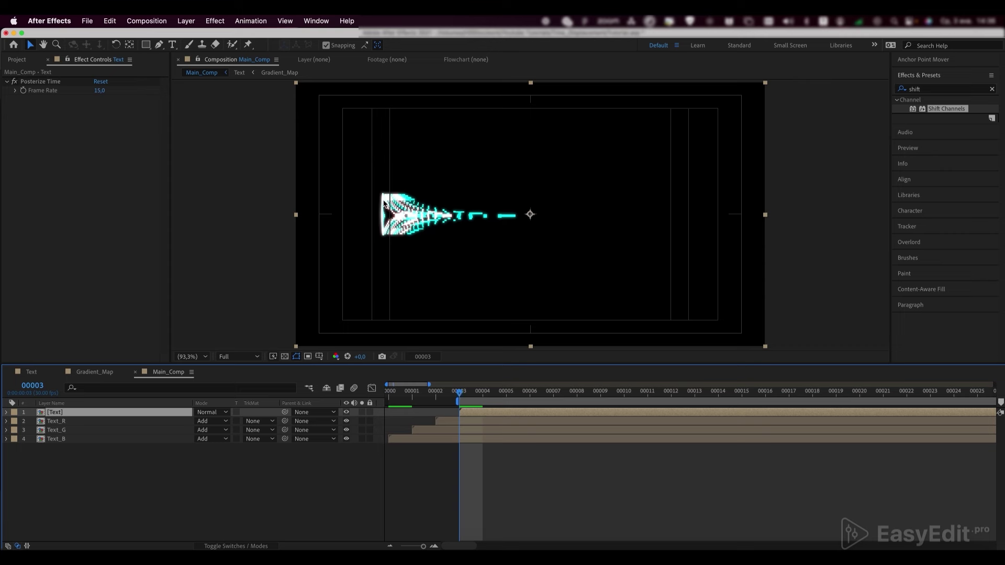
- Inside the Text precomp, move the EFFECT, THIS and CREATE layers later in time
{"action": "double_click", "coordinate": [481, 413]}
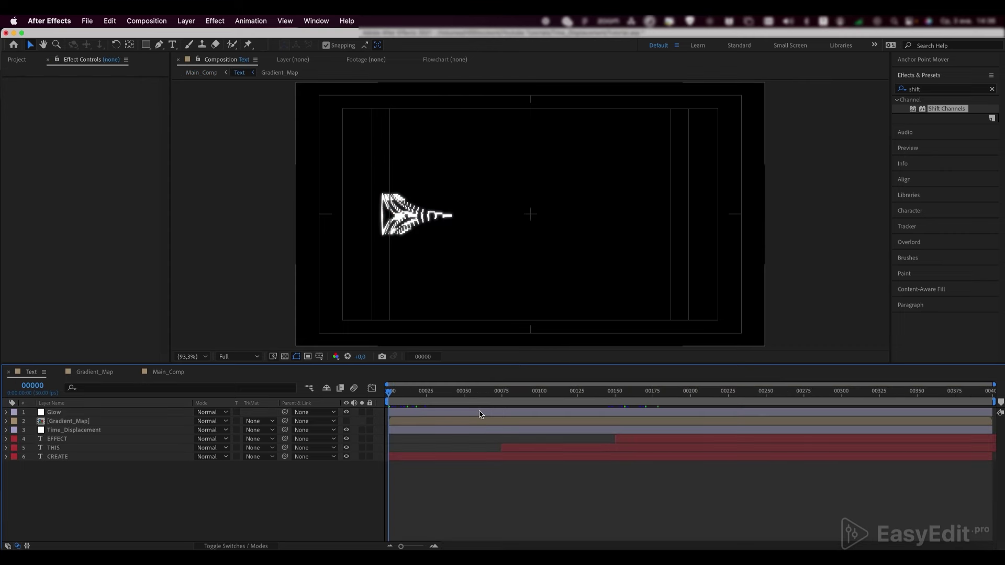
{"action": "key", "text": "equal"}
{"action": "key", "text": "equal"}
{"action": "left_click", "coordinate": [396, 393]}
{"action": "left_click_drag", "start_coordinate": [396, 397], "coordinate": [407, 396]}
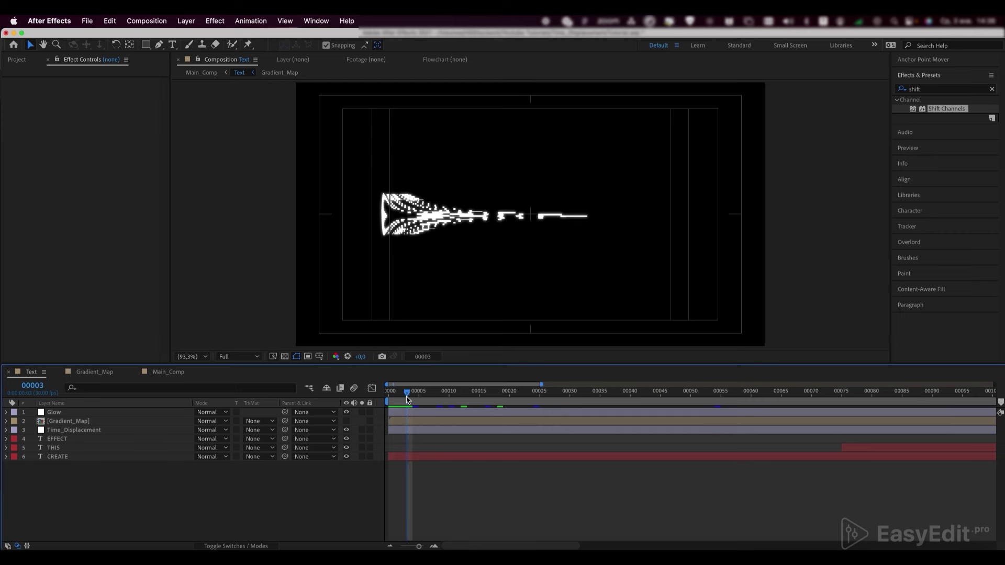
{"action": "left_click", "coordinate": [57, 438]}
{"action": "left_click", "coordinate": [65, 457], "text": "shift"}
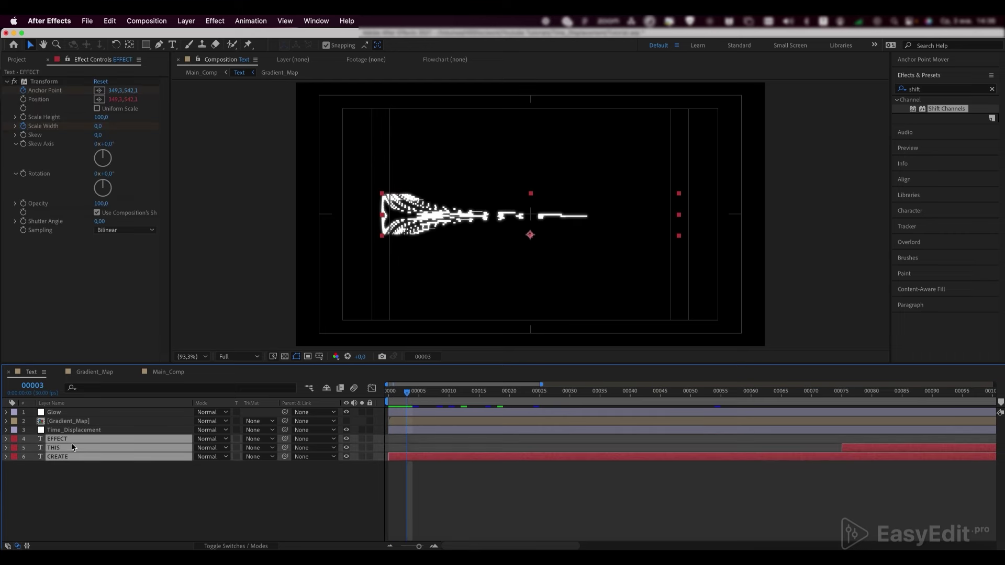
{"action": "left_click_drag", "start_coordinate": [404, 461], "coordinate": [578, 465]}
{"action": "left_click", "coordinate": [164, 372]}
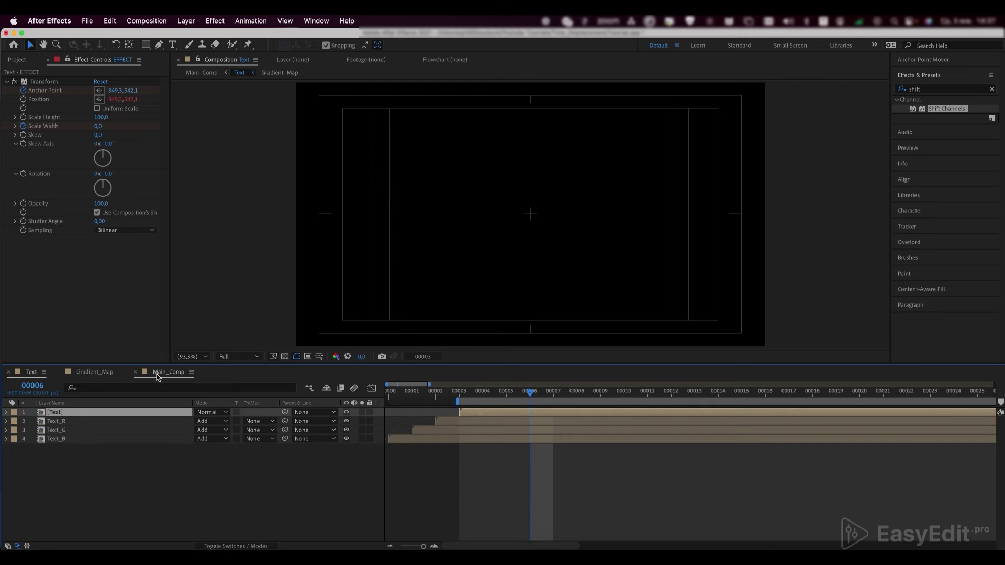
- Add VHS_Overlay_011.mp4 to the timeline starting at frame 3 and preview it
{"action": "left_click", "coordinate": [461, 392]}
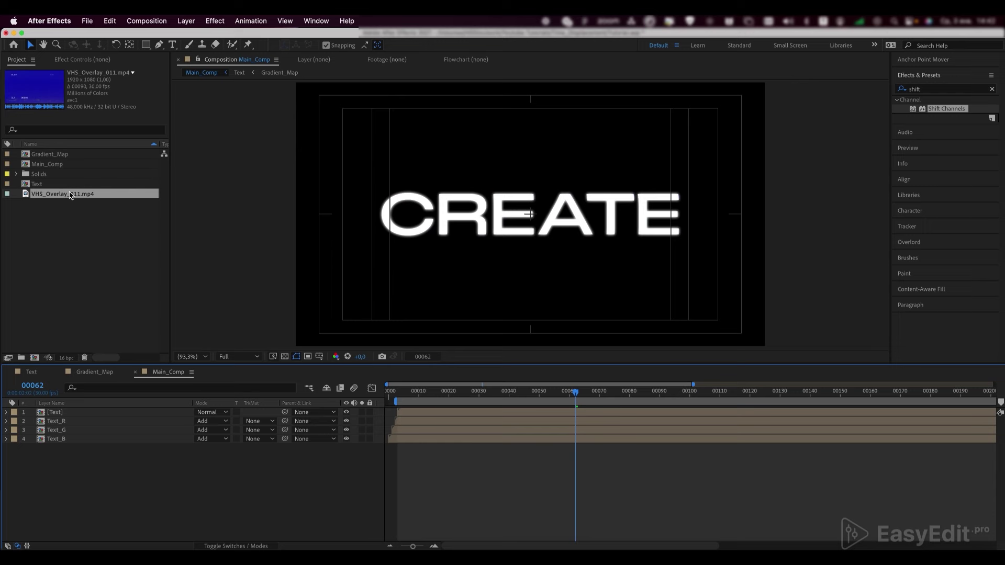
{"action": "left_click_drag", "start_coordinate": [62, 193], "coordinate": [67, 448]}
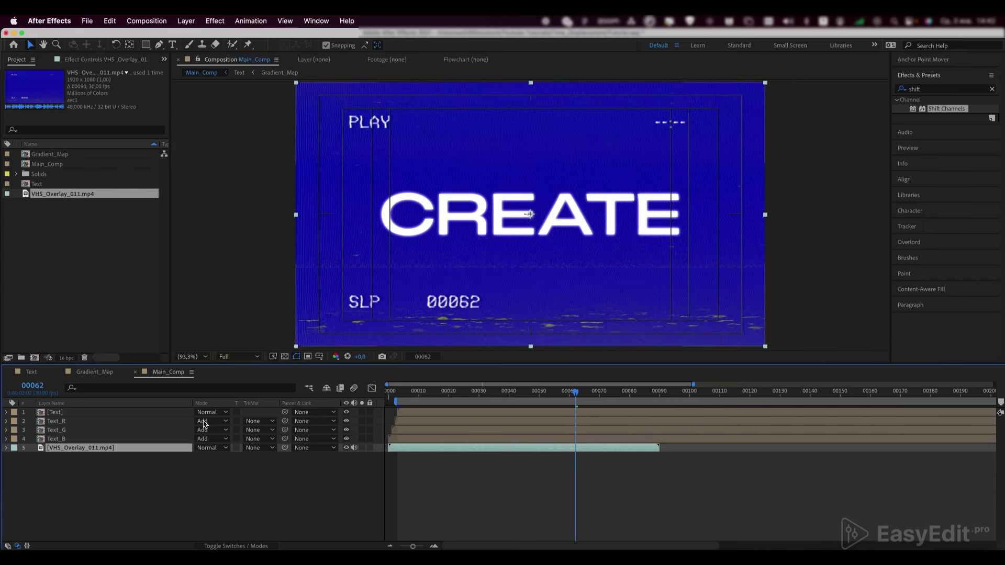
{"action": "left_click", "coordinate": [399, 390]}
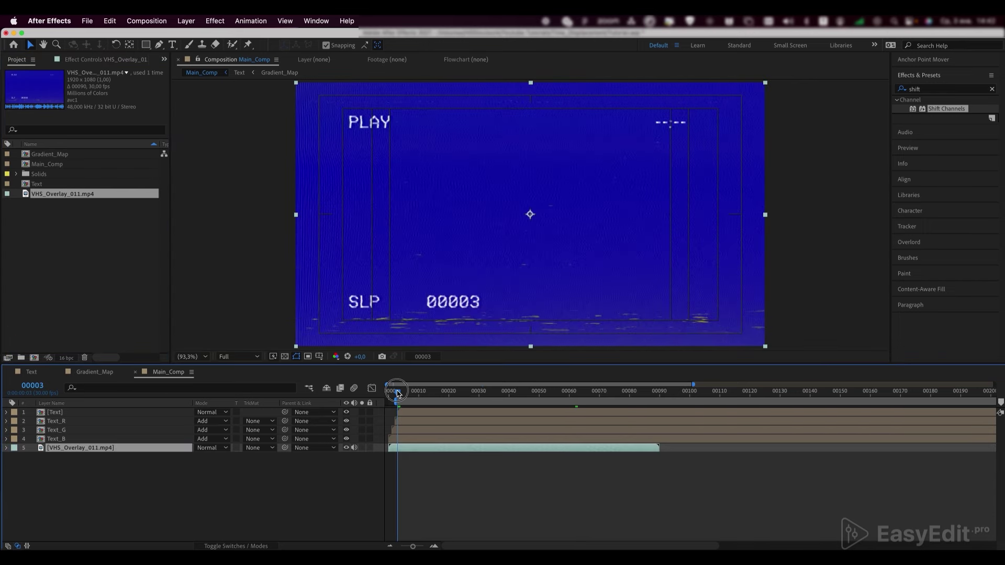
{"action": "left_click_drag", "start_coordinate": [401, 451], "coordinate": [405, 450]}
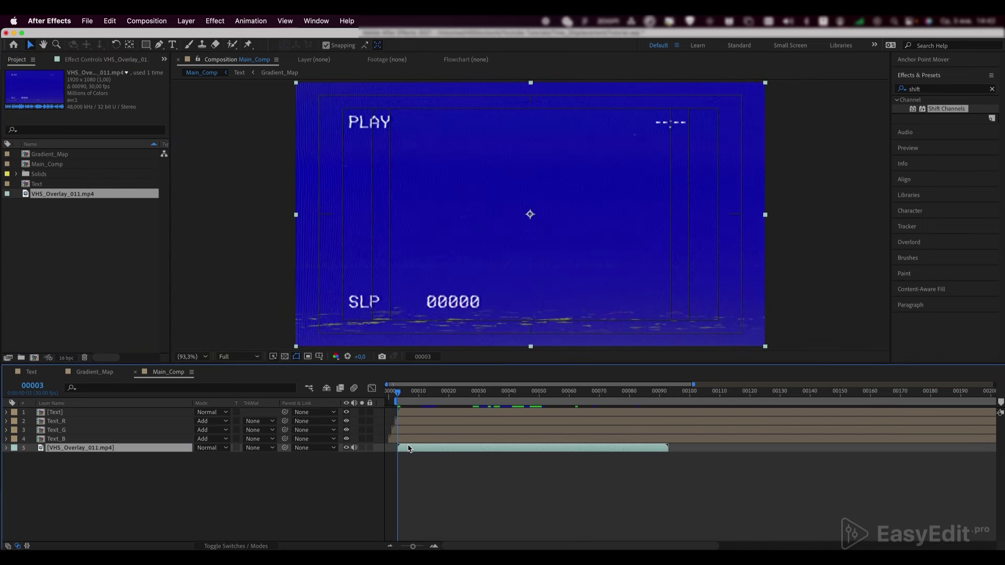
{"action": "key", "text": "space"}
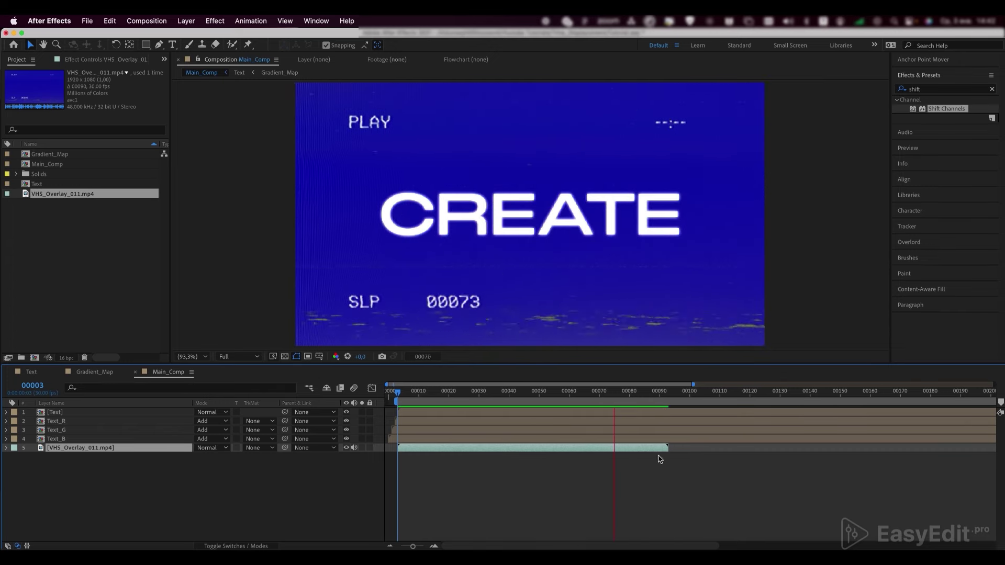
- Loop VHS_Overlay_011 across the comp with a loopOut() time-remap expression, then add VHS_Overlay_004 on top
{"action": "right_click", "coordinate": [649, 448]}
{"action": "mouse_move", "coordinate": [670, 304]}
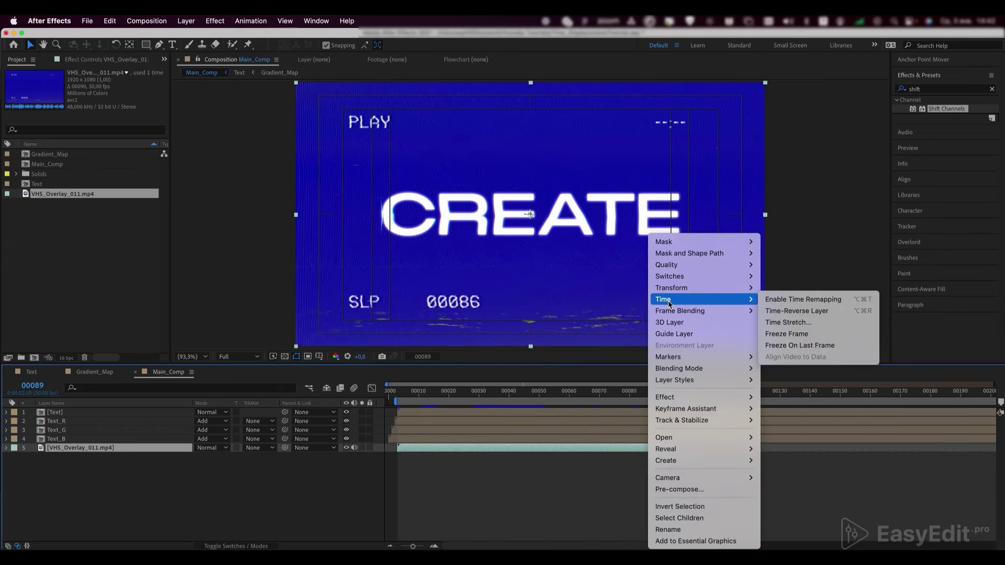
{"action": "left_click", "coordinate": [776, 304]}
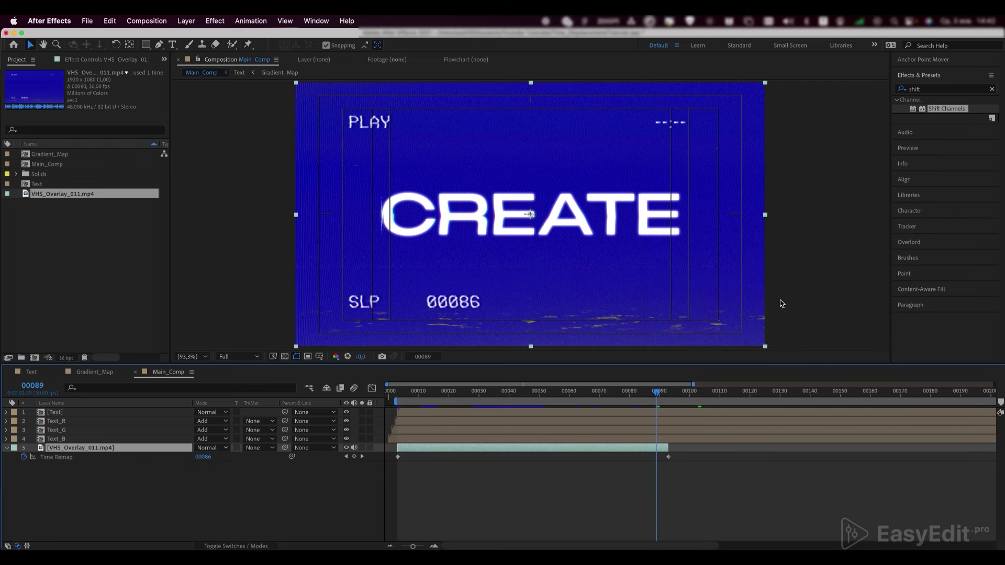
{"action": "left_click", "coordinate": [24, 457], "text": "alt"}
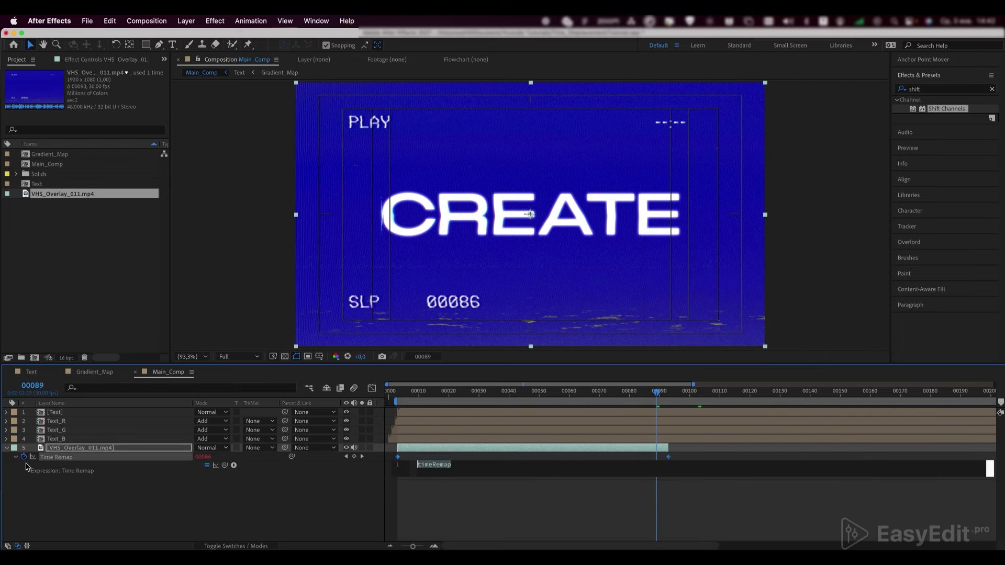
{"action": "type", "text": "loop"}
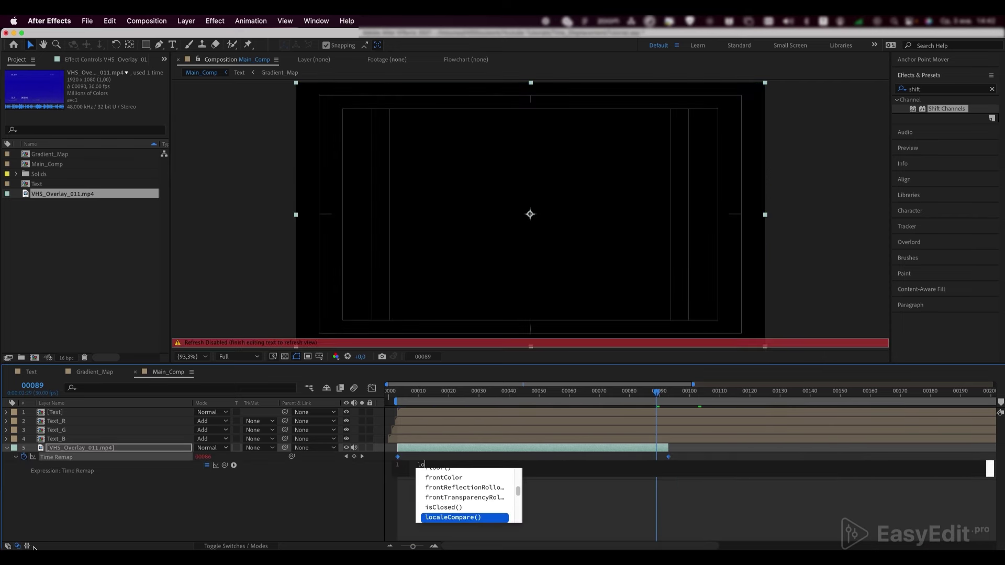
{"action": "key", "text": "Down"}
{"action": "key", "text": "Down"}
{"action": "key", "text": "Return"}
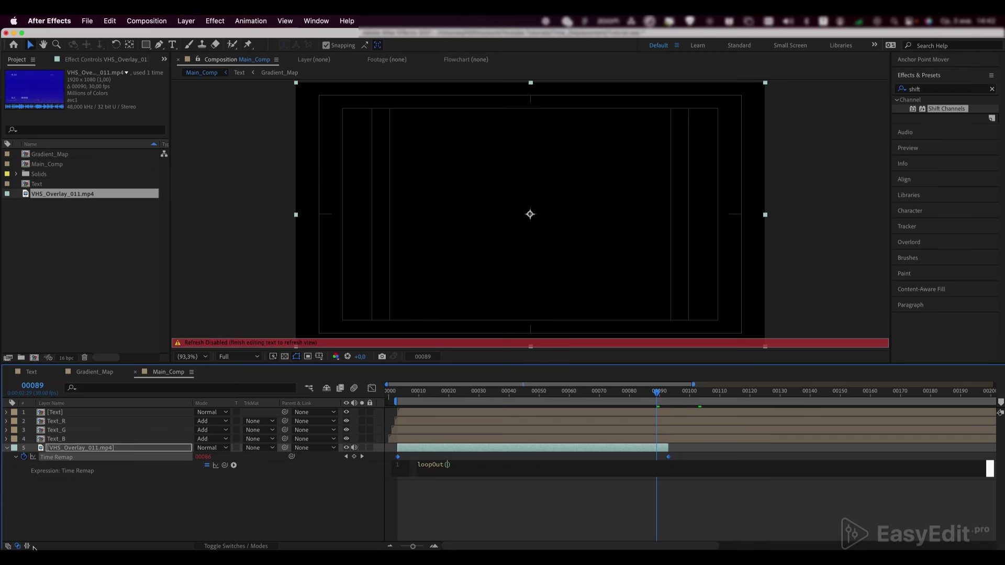
{"action": "left_click", "coordinate": [440, 505]}
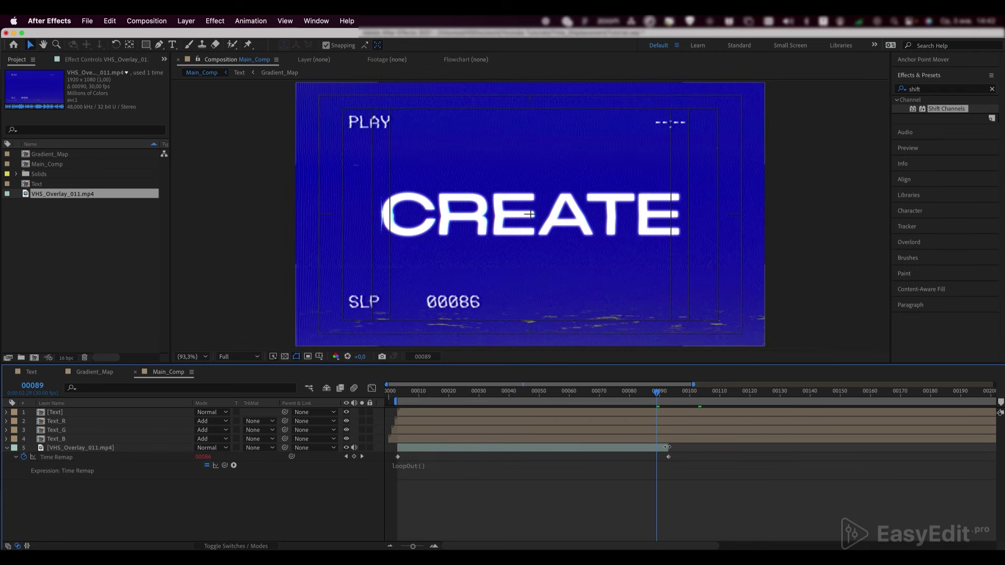
{"action": "left_click_drag", "start_coordinate": [670, 447], "coordinate": [973, 448]}
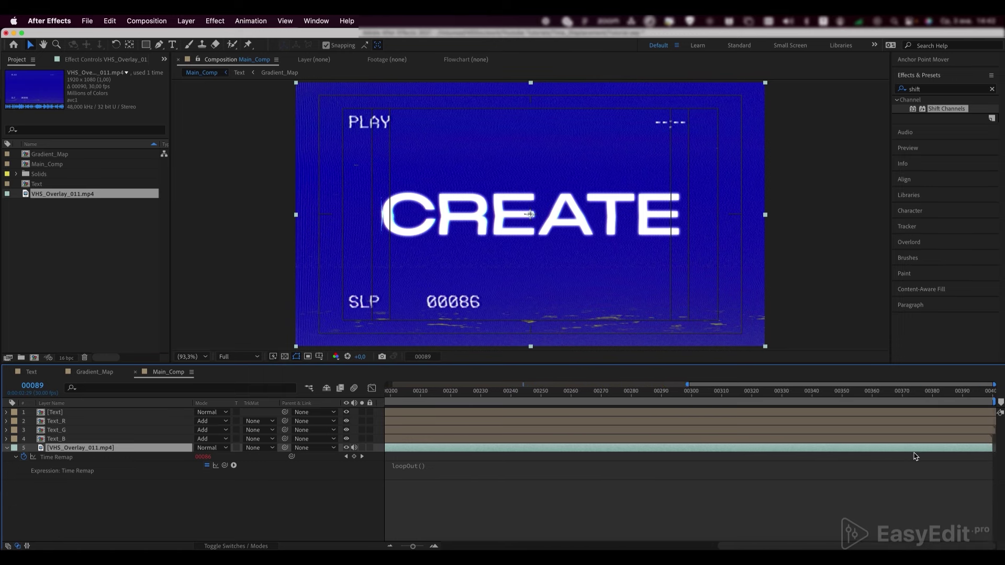
{"action": "scroll", "coordinate": [785, 439], "scroll_direction": "left", "scroll_amount": 10}
{"action": "key", "text": "space"}
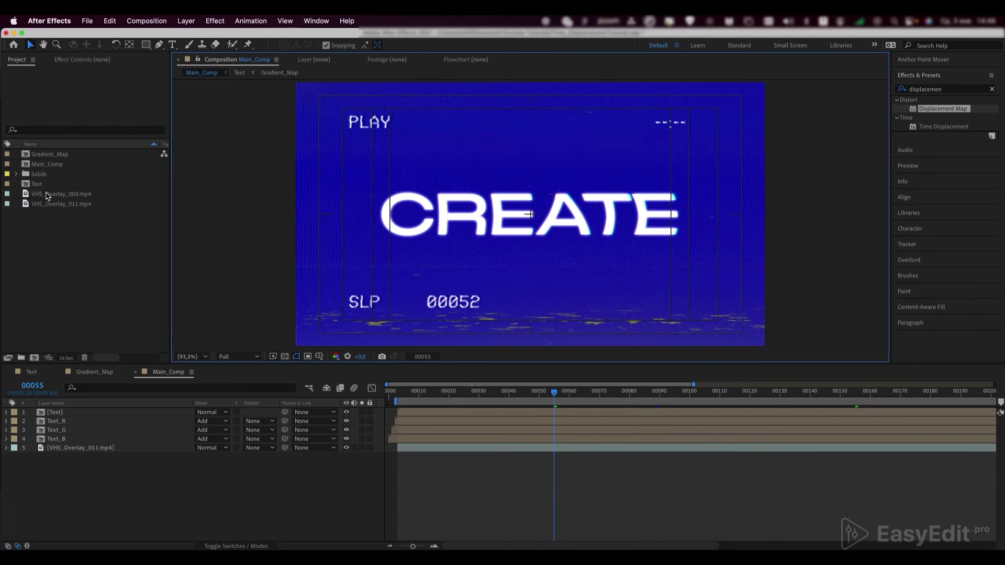
{"action": "left_click_drag", "start_coordinate": [52, 195], "coordinate": [77, 412]}
- Preview the VHS_Overlay_004 noise footage and mute its audio
{"action": "left_click", "coordinate": [401, 395]}
{"action": "key", "text": "space"}
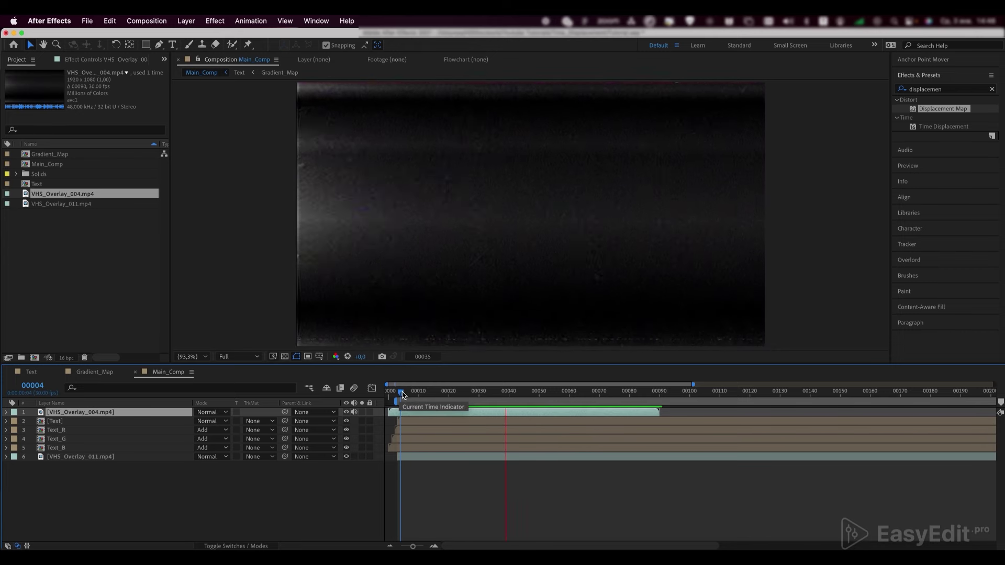
{"action": "key", "text": "space"}
{"action": "left_click", "coordinate": [355, 413]}
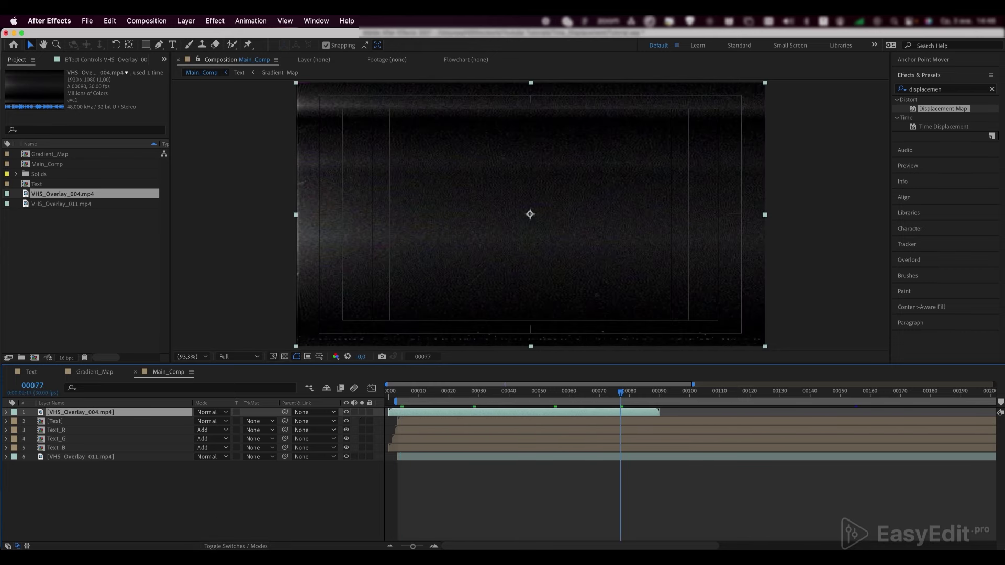
- Create a new adjustment layer and apply Displacement Map to it
{"action": "right_click", "coordinate": [151, 511]}
{"action": "mouse_move", "coordinate": [181, 414]}
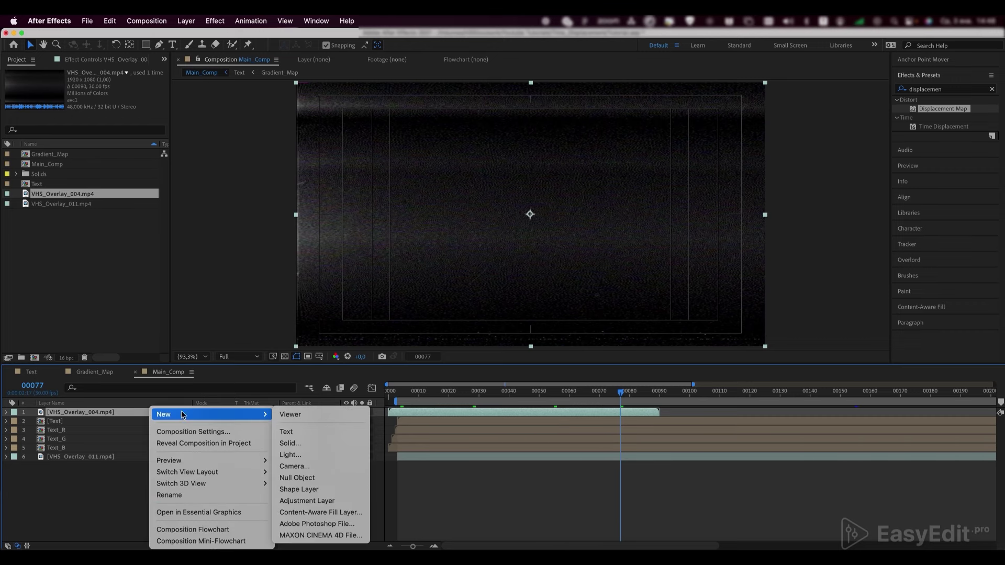
{"action": "left_click", "coordinate": [303, 500]}
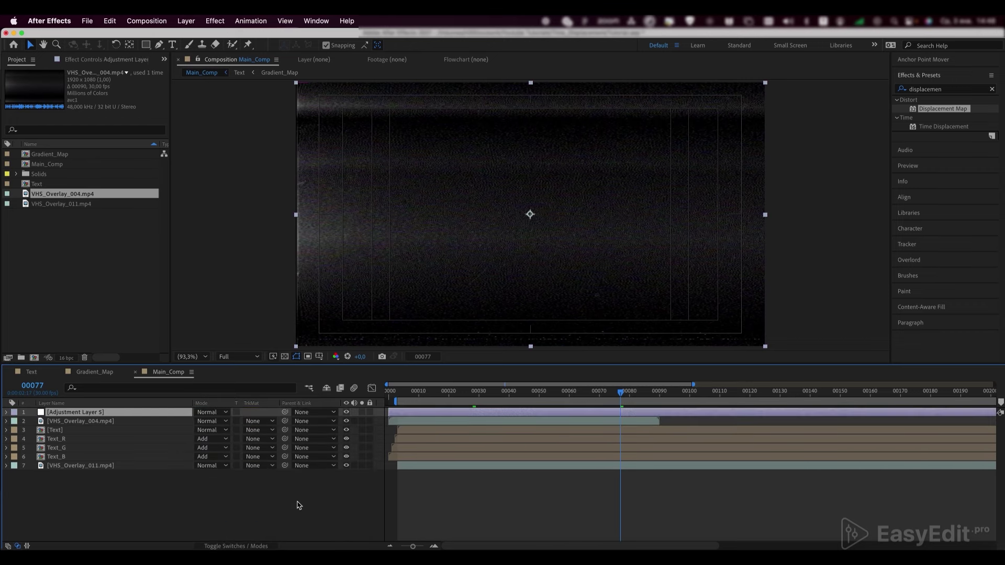
{"action": "left_click_drag", "start_coordinate": [951, 111], "coordinate": [120, 415]}
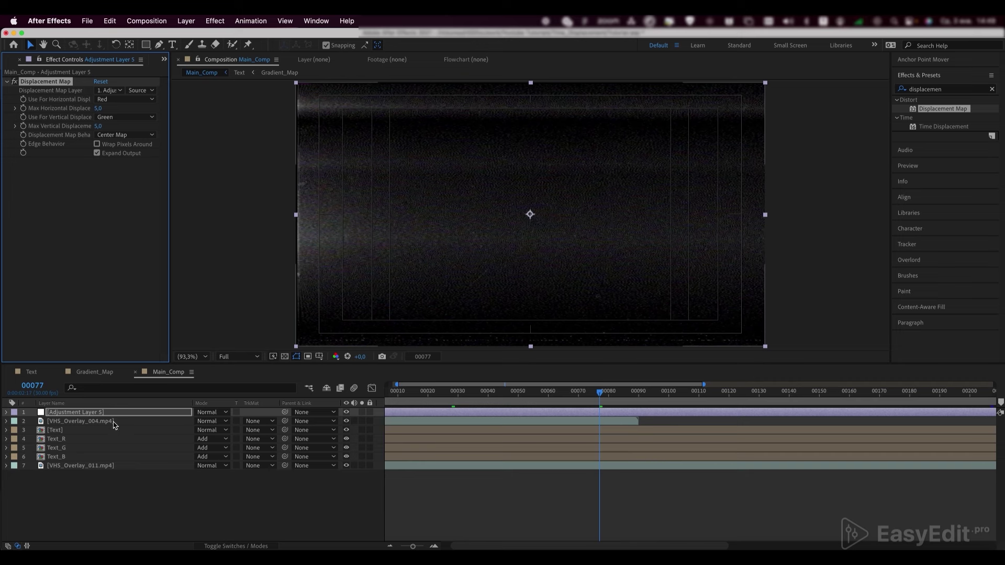
{"action": "left_click", "coordinate": [115, 425]}
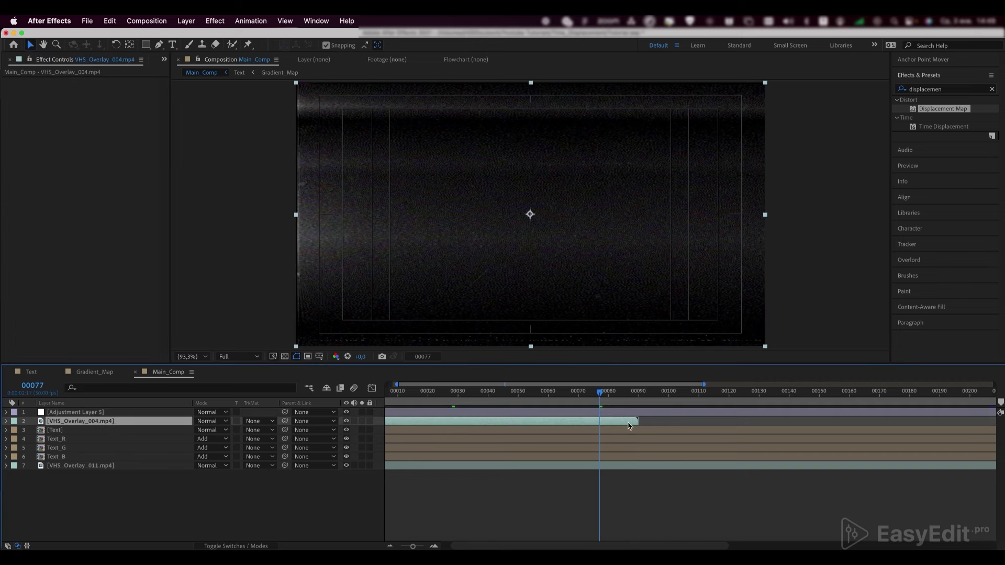
- Give VHS_Overlay_004.mp4 a loopOut() time-remap expression, extend it to the comp's end, and preview it
{"action": "right_click", "coordinate": [629, 426]}
{"action": "mouse_move", "coordinate": [681, 300]}
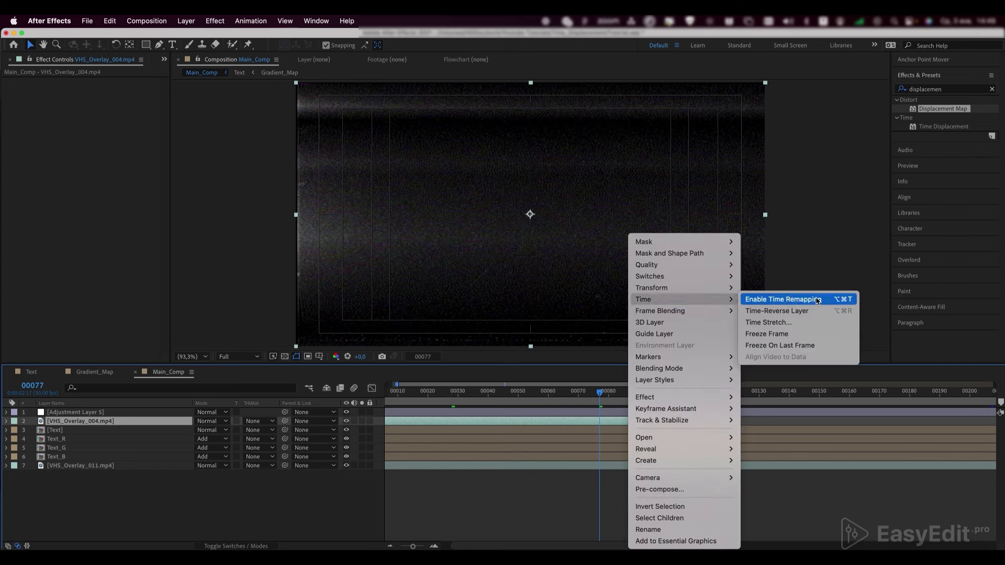
{"action": "left_click", "coordinate": [818, 301]}
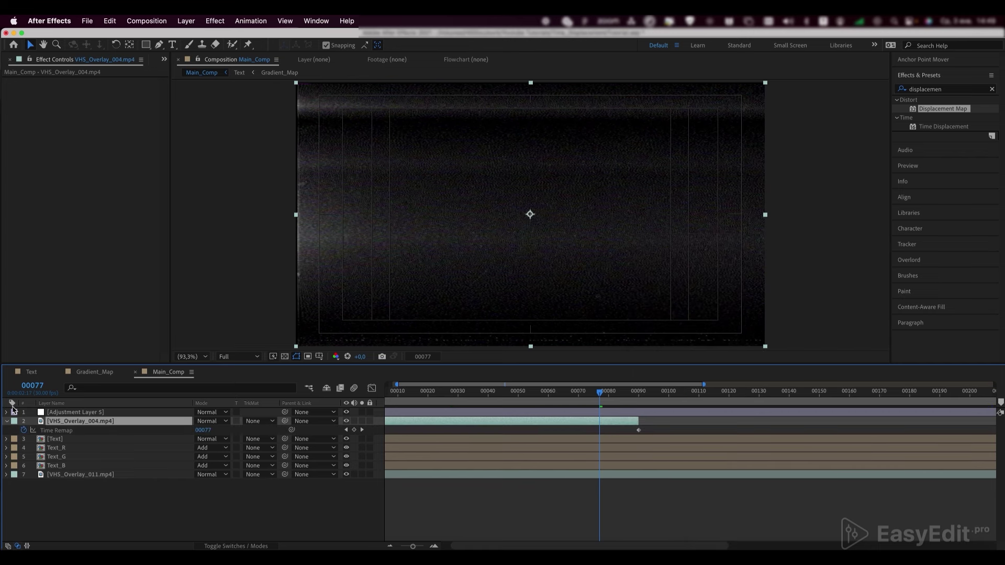
{"action": "left_click", "coordinate": [23, 431], "text": "alt"}
{"action": "type", "text": "loop"}
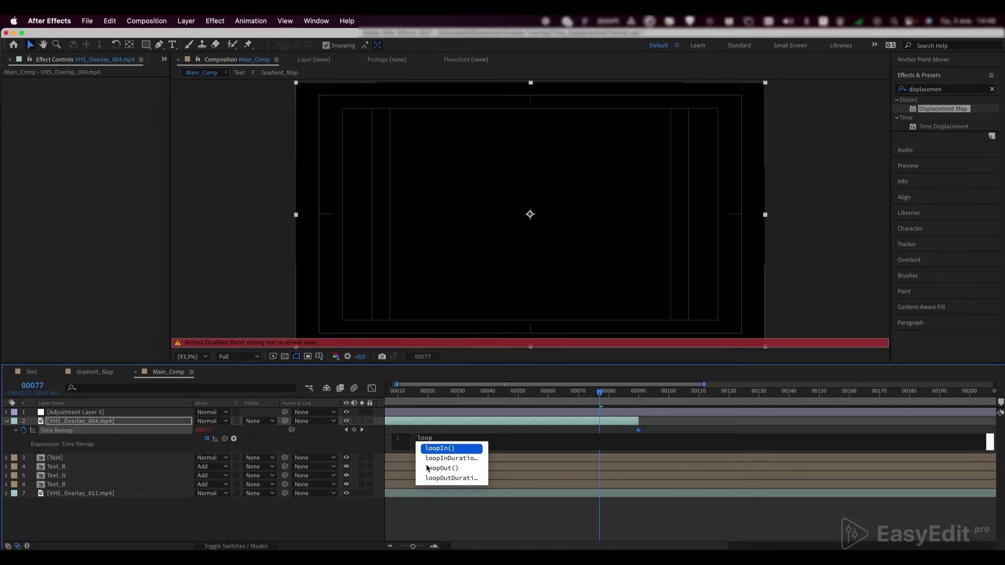
{"action": "left_click", "coordinate": [475, 475]}
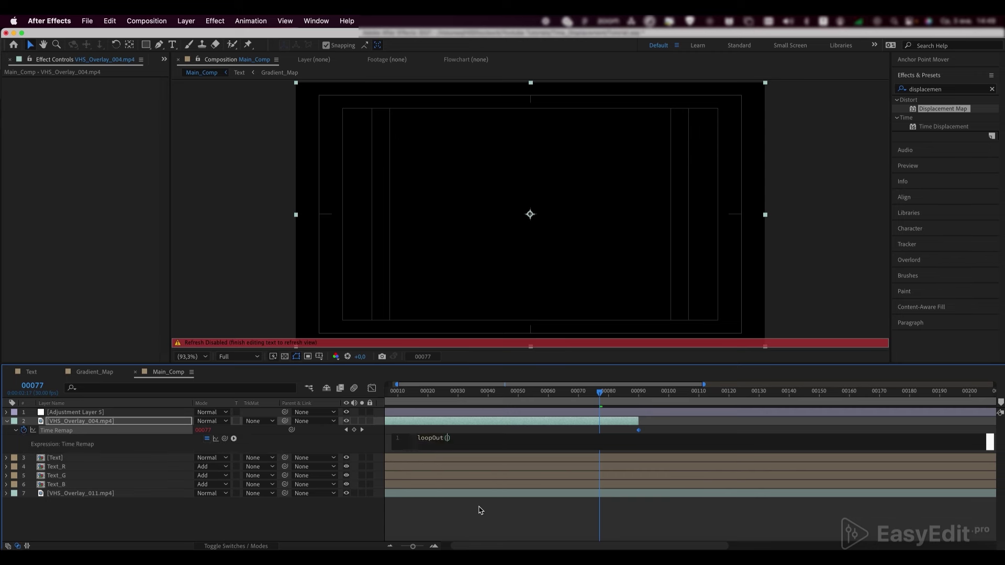
{"action": "left_click", "coordinate": [478, 509]}
{"action": "left_click_drag", "start_coordinate": [639, 422], "coordinate": [993, 422]}
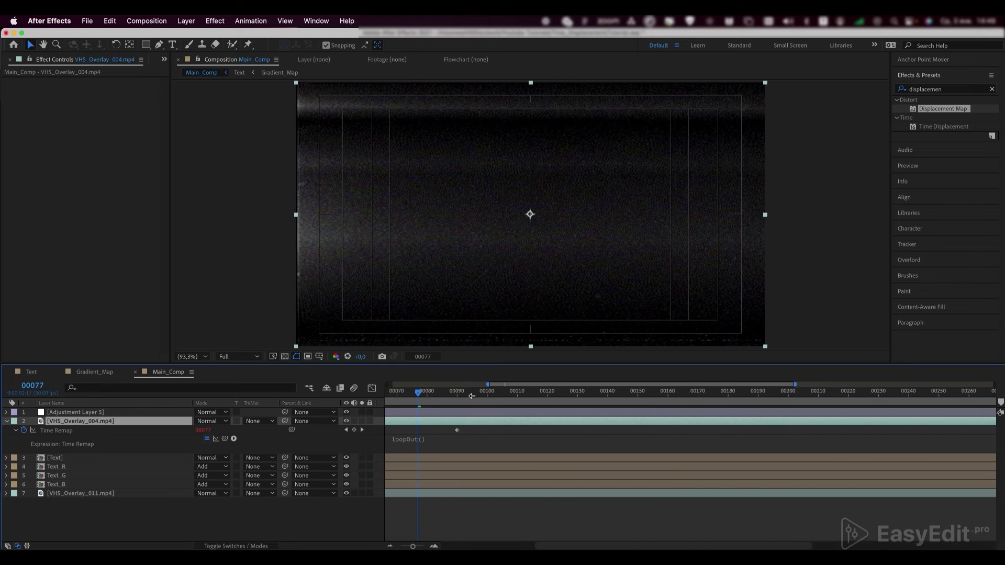
{"action": "key", "text": "space"}
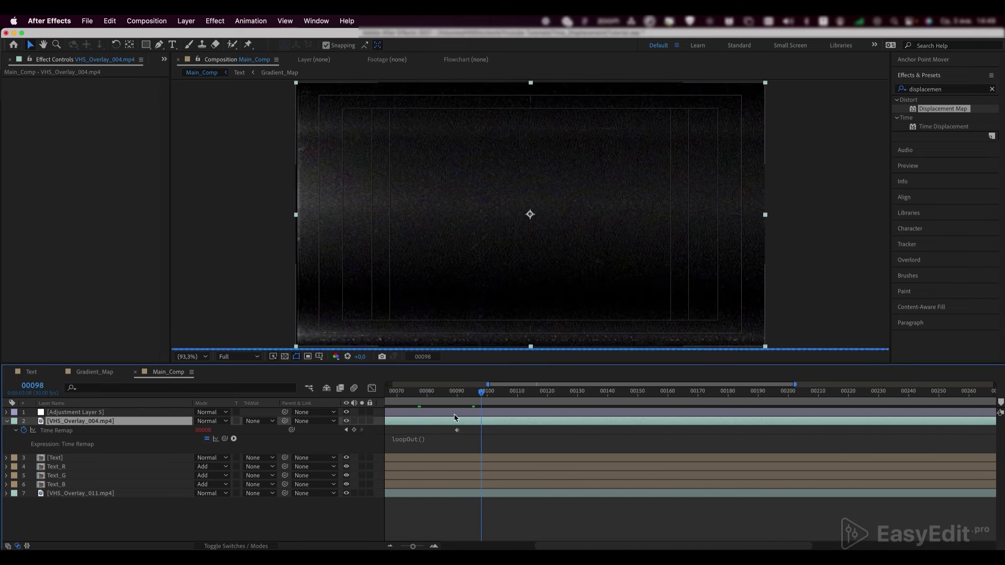
- Hide VHS_Overlay_004 and set it as the adjustment layer's Displacement Map layer
{"action": "left_click", "coordinate": [346, 421]}
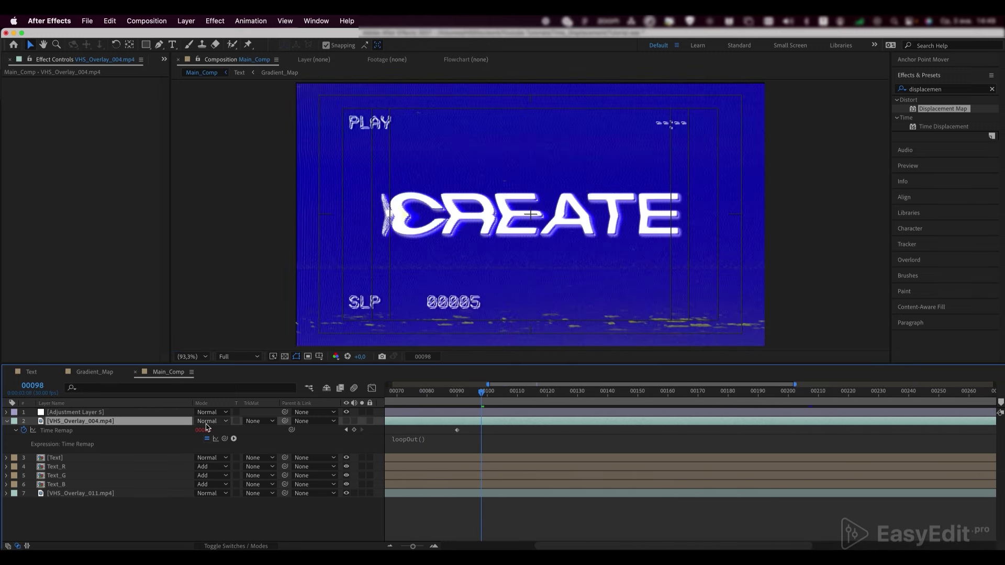
{"action": "left_click", "coordinate": [120, 414]}
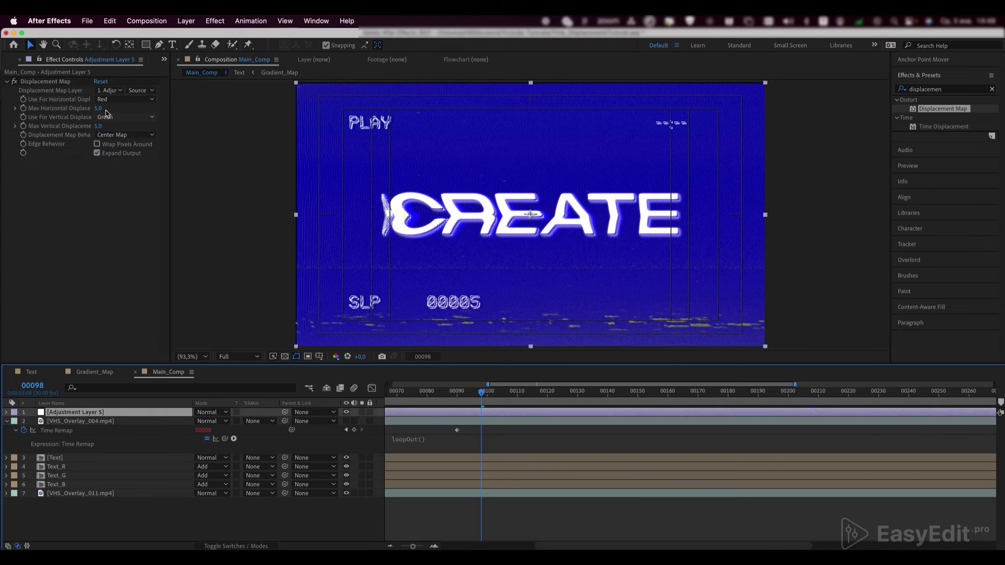
{"action": "left_click", "coordinate": [110, 90]}
{"action": "left_click", "coordinate": [119, 135]}
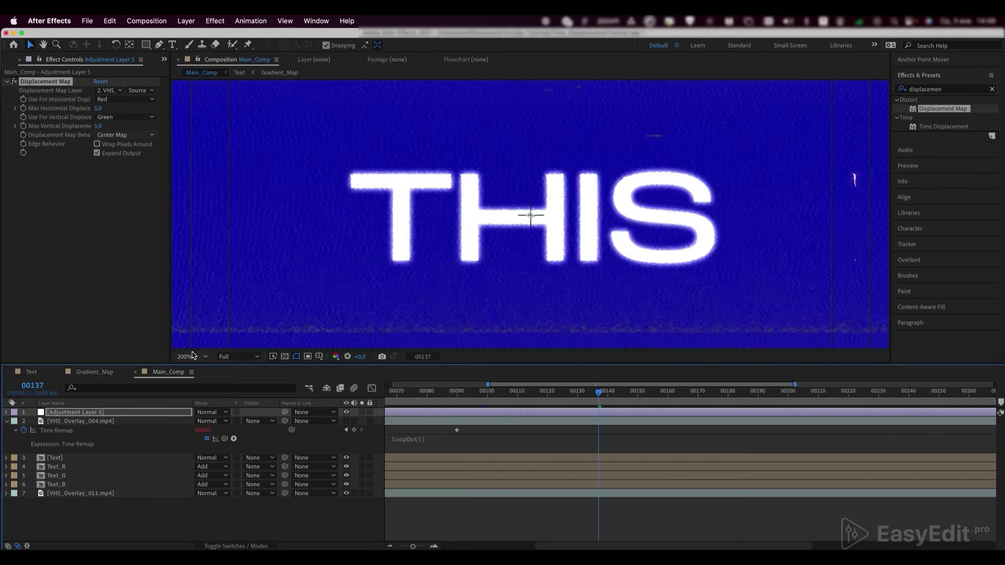
{"action": "key", "text": "period"}
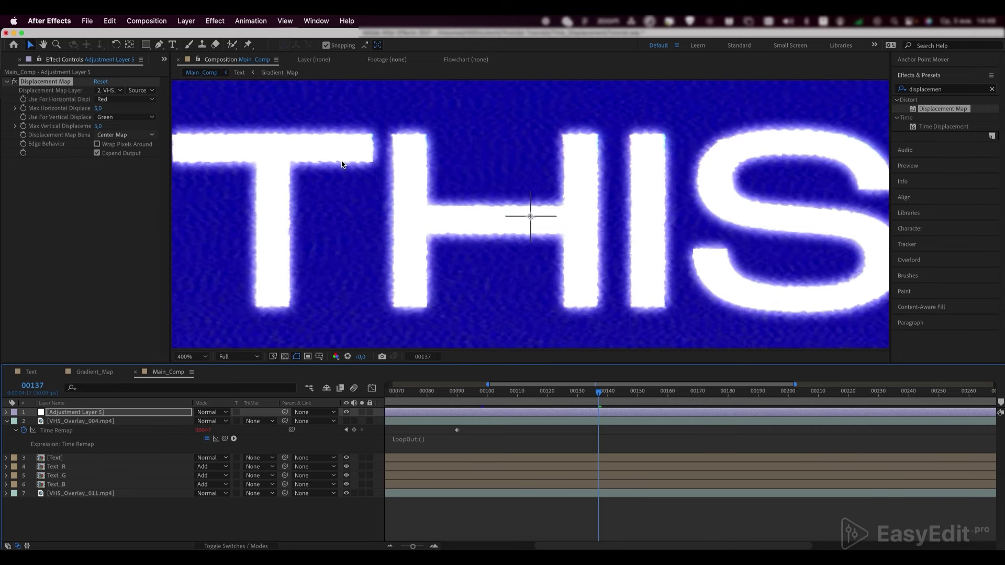
{"action": "key", "text": "comma"}
{"action": "key", "text": "comma"}
- Reselect the adjustment layer and search Effects & Presets for 'nois'
{"action": "key", "text": "u"}
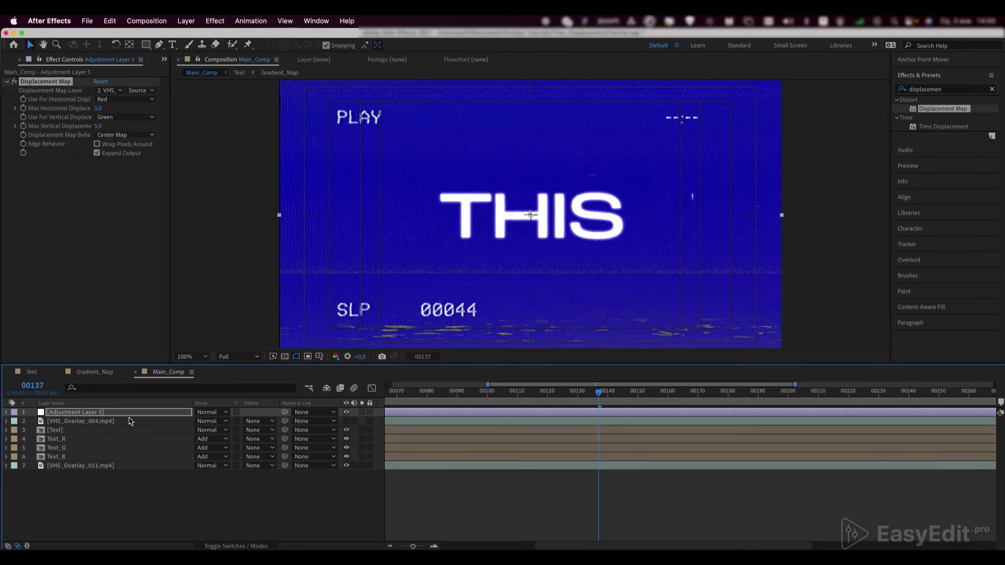
{"action": "left_click", "coordinate": [129, 415]}
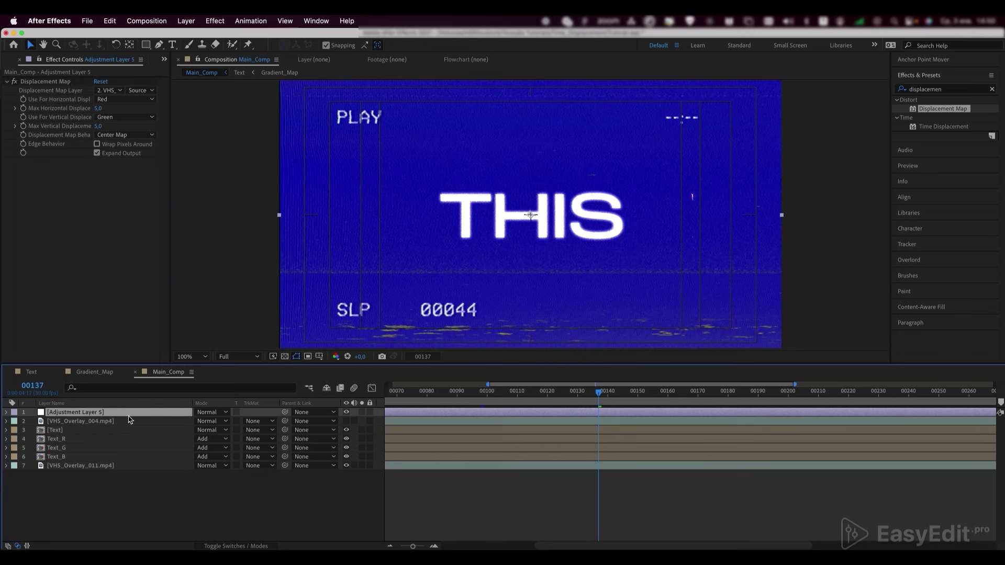
{"action": "left_click", "coordinate": [952, 92]}
{"action": "key", "text": "comma"}
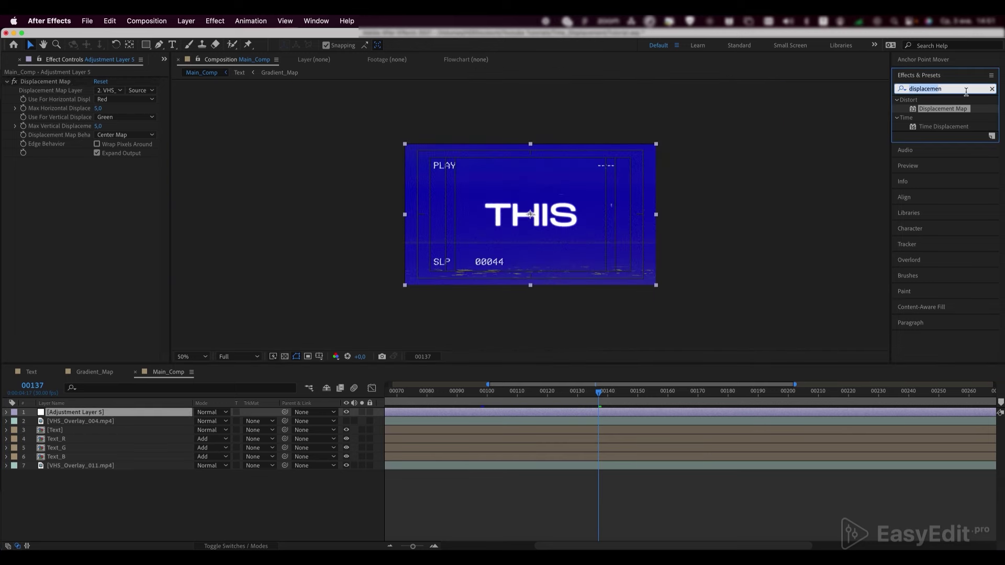
{"action": "type", "text": "noise"}
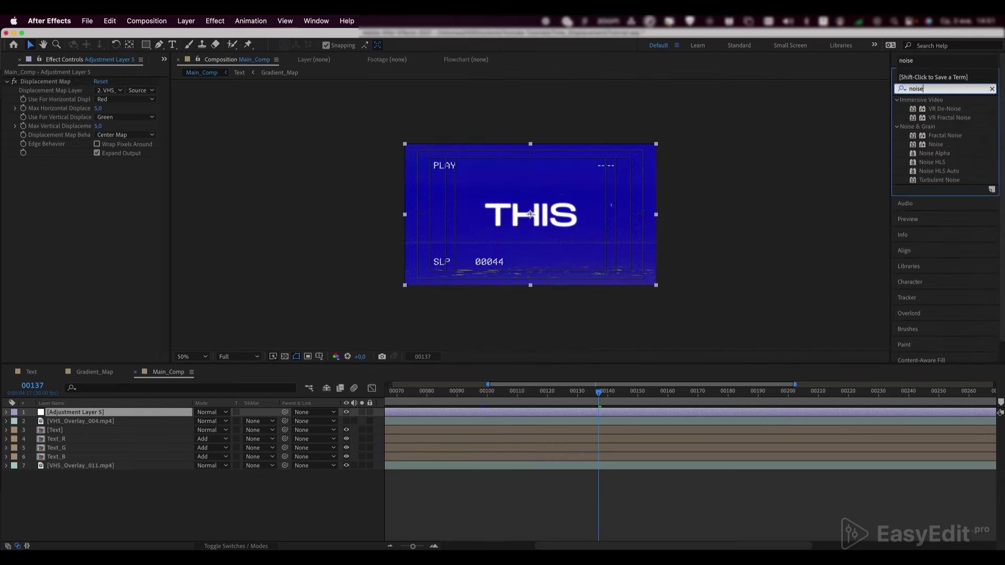
- Apply Noise to the adjustment layer at 15% amount, then fit the preview to the window
{"action": "left_click_drag", "start_coordinate": [935, 144], "coordinate": [98, 415]}
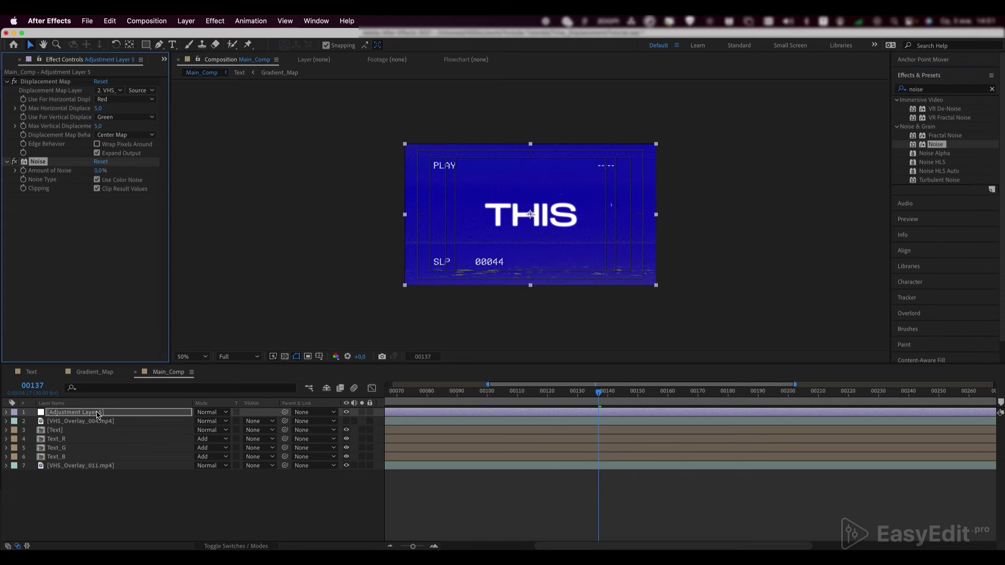
{"action": "key", "text": "period"}
{"action": "key", "text": "period"}
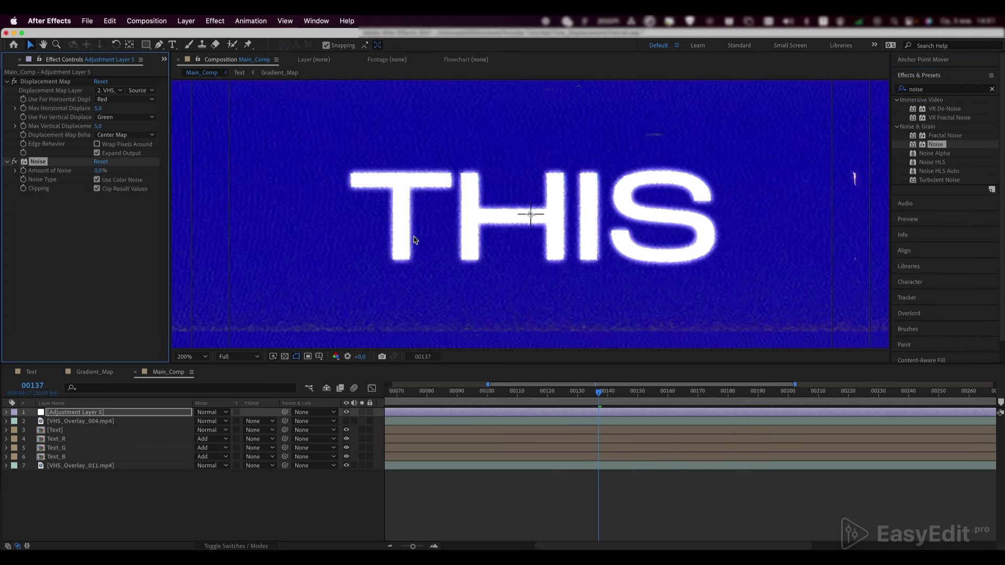
{"action": "left_click", "coordinate": [98, 170]}
{"action": "type", "text": "15"}
{"action": "key", "text": "Return"}
{"action": "key", "text": "period"}
{"action": "key", "text": "period"}
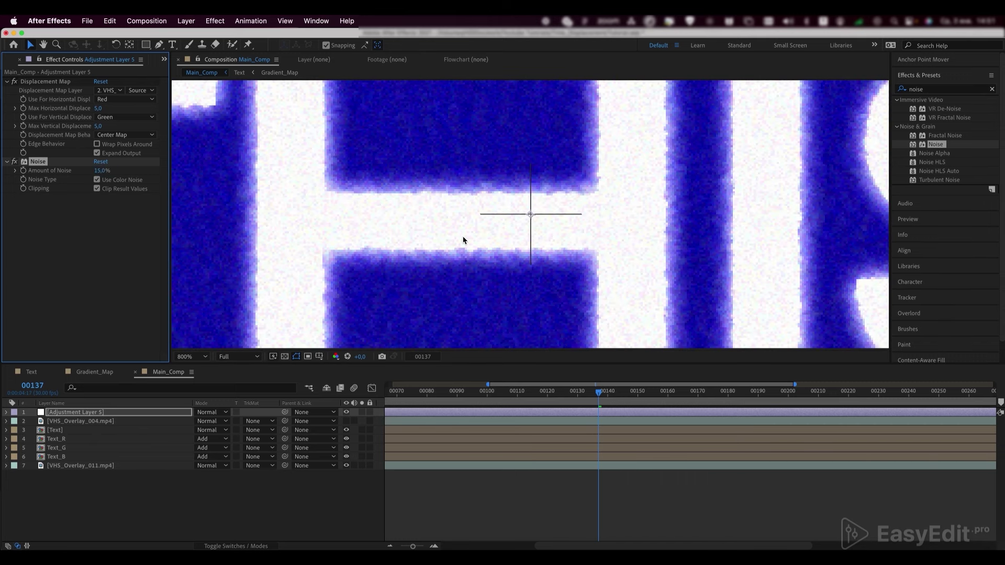
{"action": "key", "text": "comma"}
{"action": "key", "text": "comma"}
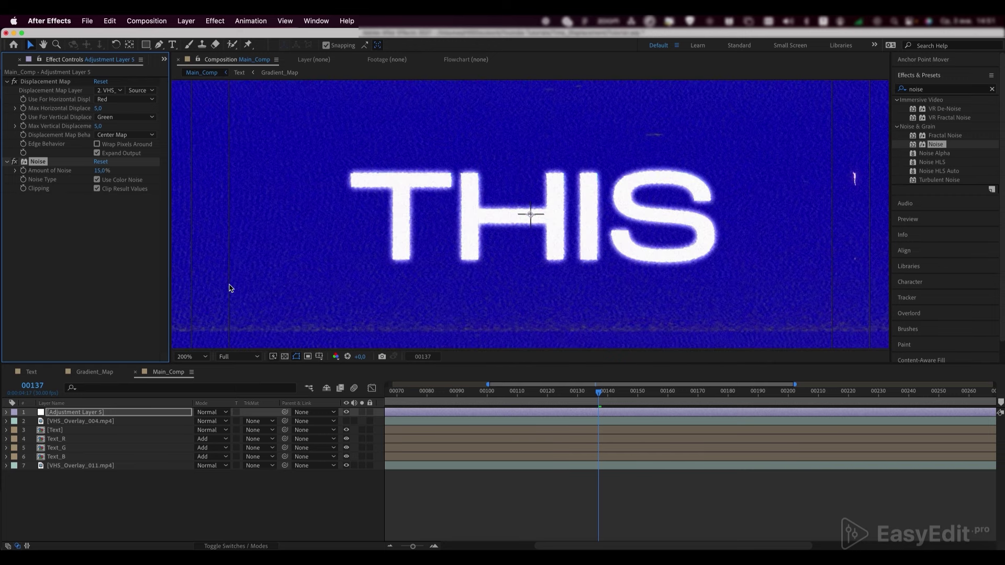
{"action": "left_click", "coordinate": [193, 357]}
{"action": "left_click", "coordinate": [195, 378]}
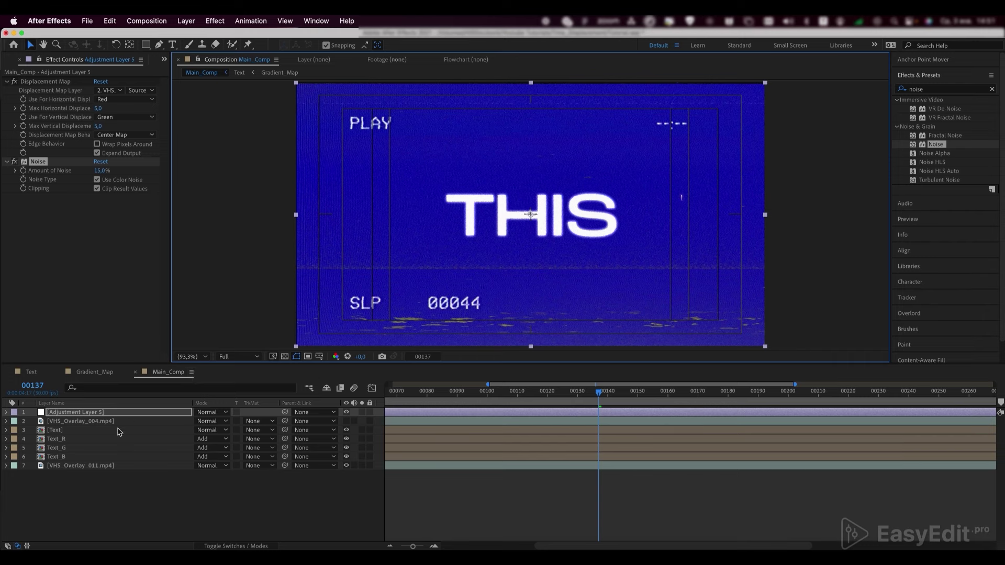
- Apply the Optics Compensation effect to the Text layer
{"action": "left_click", "coordinate": [59, 431]}
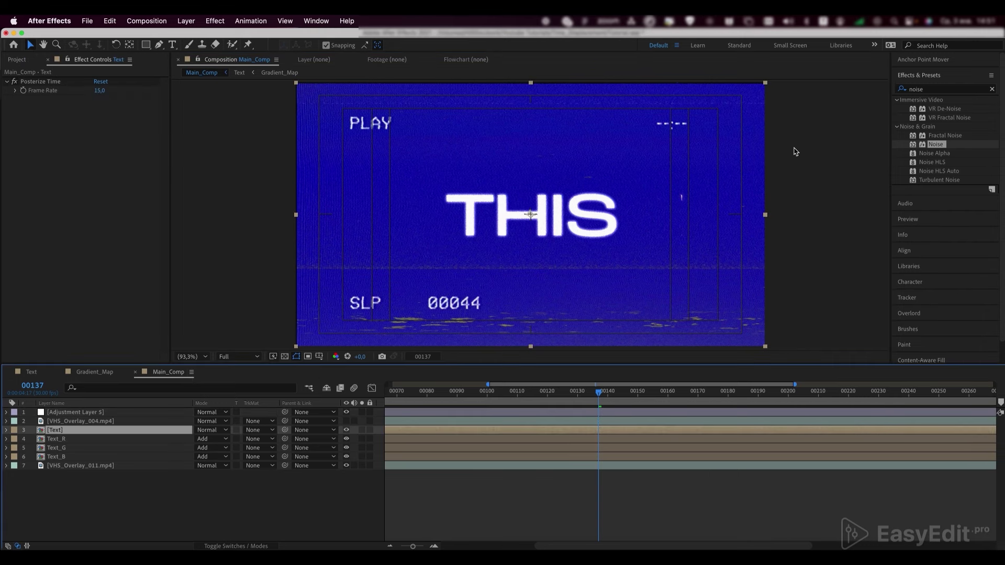
{"action": "left_click", "coordinate": [925, 90]}
{"action": "type", "text": "optic"}
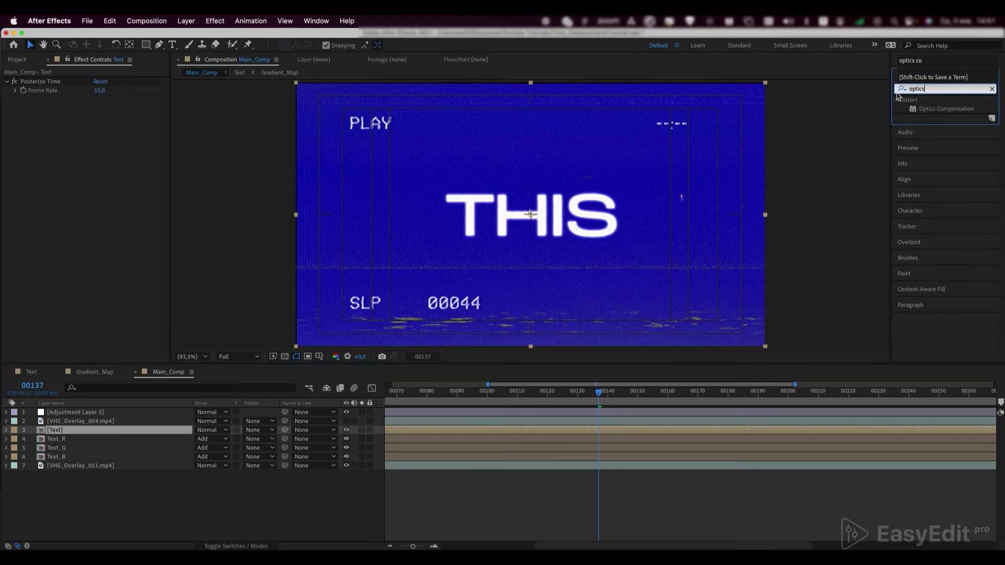
{"action": "left_click", "coordinate": [945, 109]}
{"action": "left_click_drag", "start_coordinate": [946, 110], "coordinate": [70, 432]}
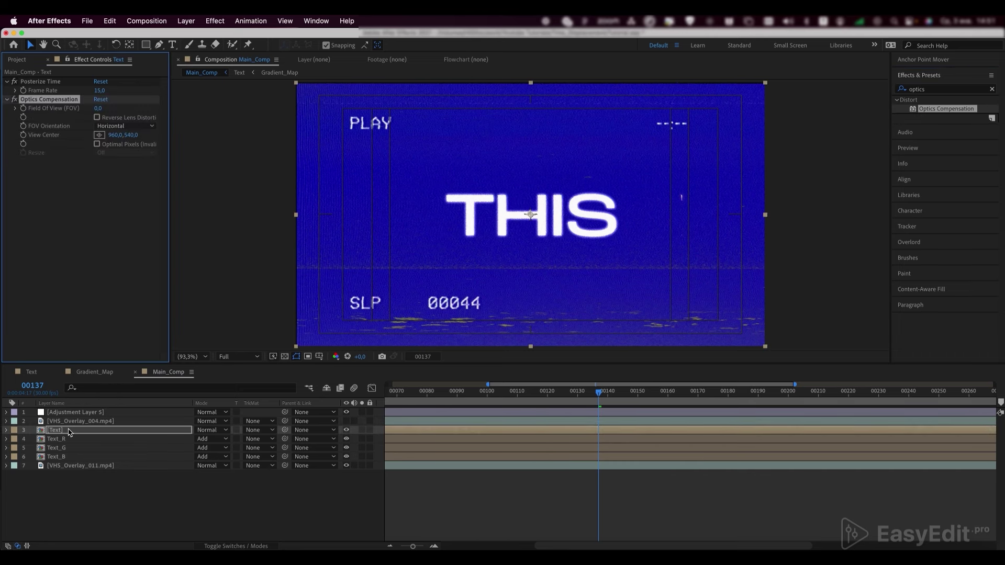
- Apply the 3D Glasses effect to the Text layer
{"action": "left_click", "coordinate": [913, 89]}
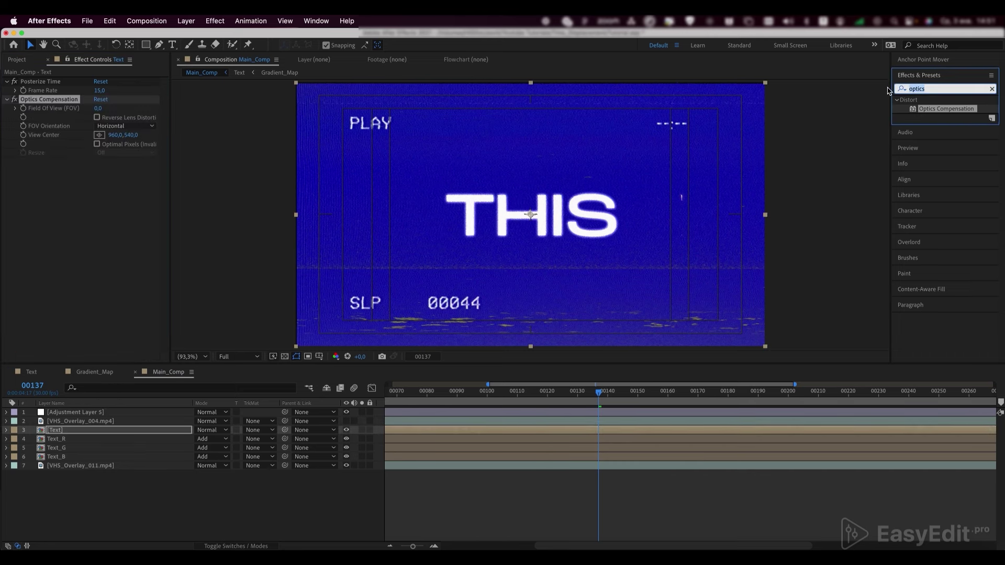
{"action": "type", "text": "3d gla"}
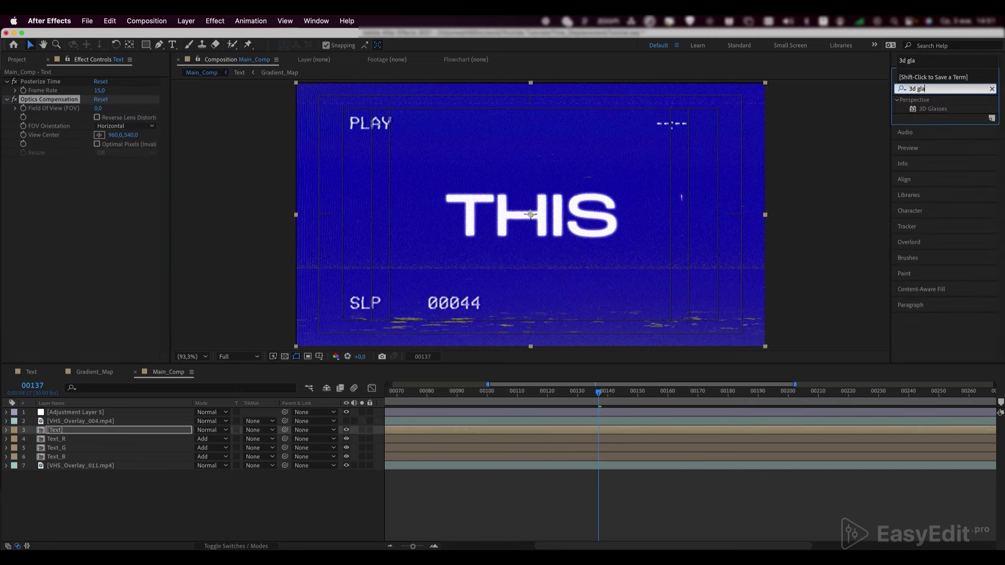
{"action": "left_click_drag", "start_coordinate": [933, 108], "coordinate": [60, 433]}
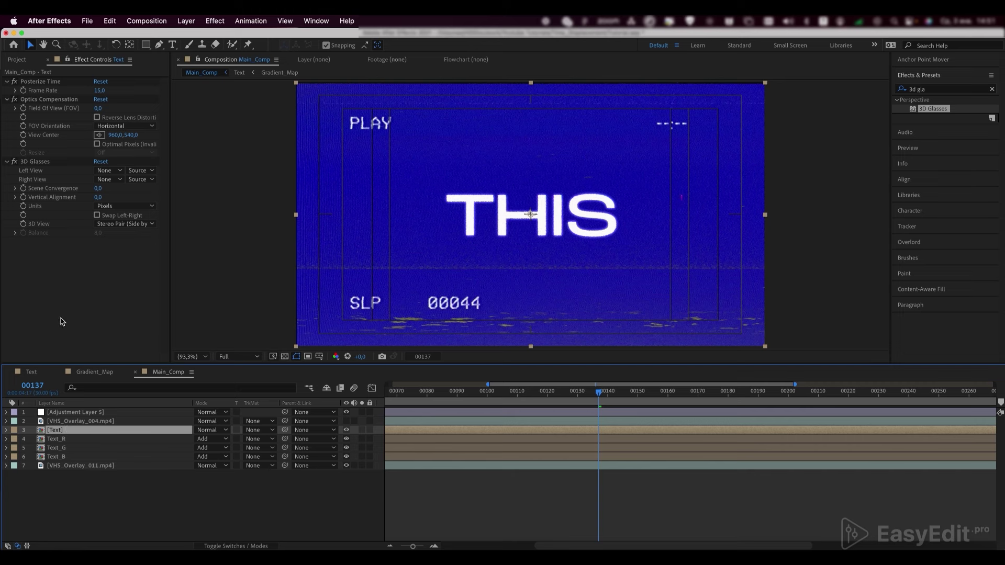
- Set Optics Compensation's field of view to 20 with Reverse Lens Distortion enabled
{"action": "left_click", "coordinate": [98, 108]}
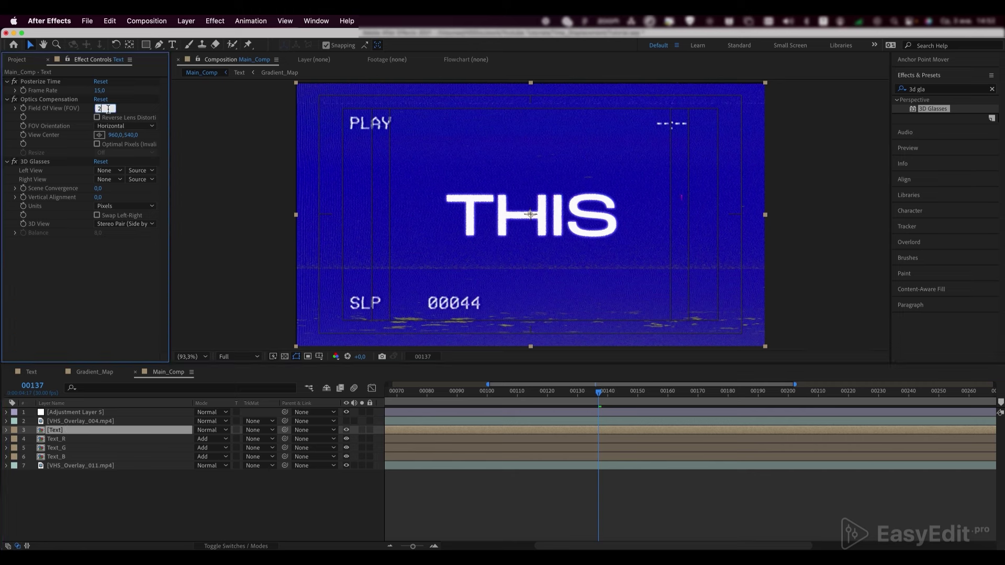
{"action": "key", "text": "Return"}
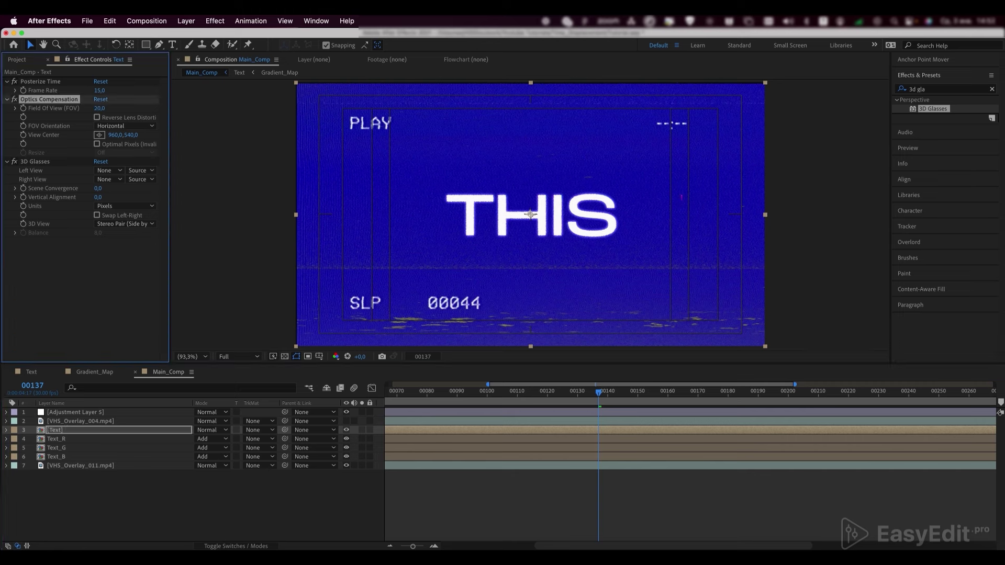
{"action": "left_click", "coordinate": [98, 118]}
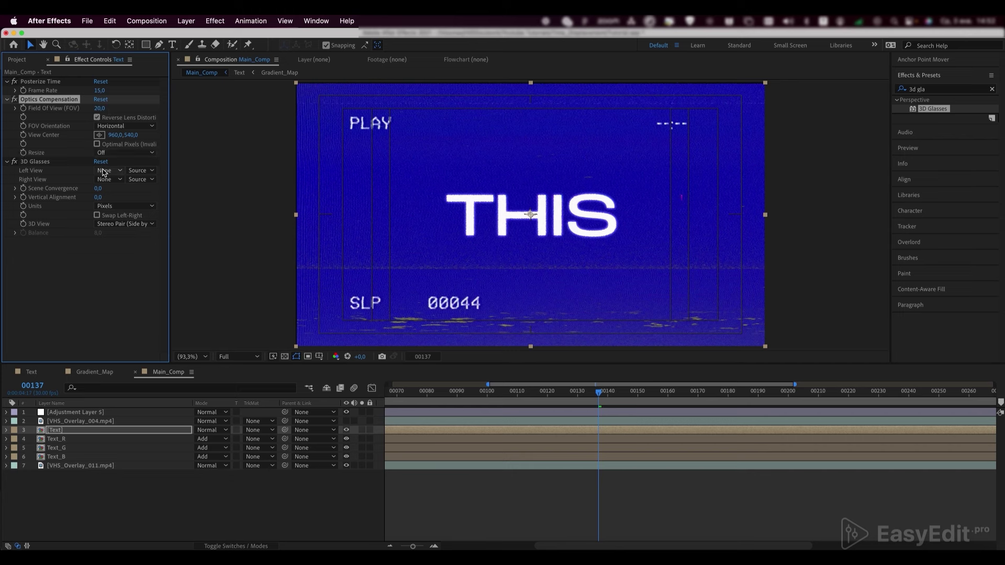
- Set 3D Glasses to left view Text, Balanced Colored Red Blue mode, balance 24
{"action": "left_click", "coordinate": [104, 170]}
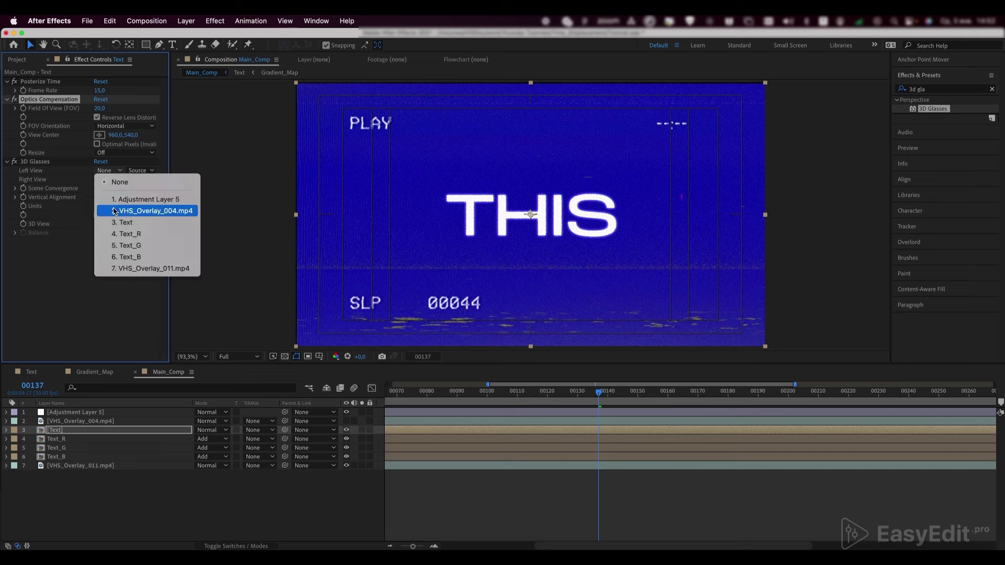
{"action": "left_click", "coordinate": [126, 225]}
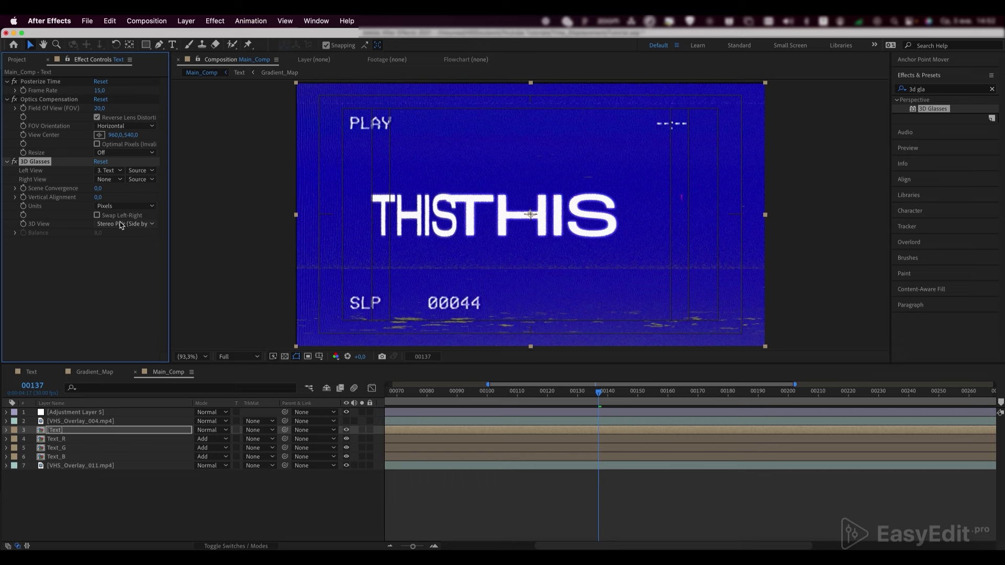
{"action": "left_click", "coordinate": [121, 225]}
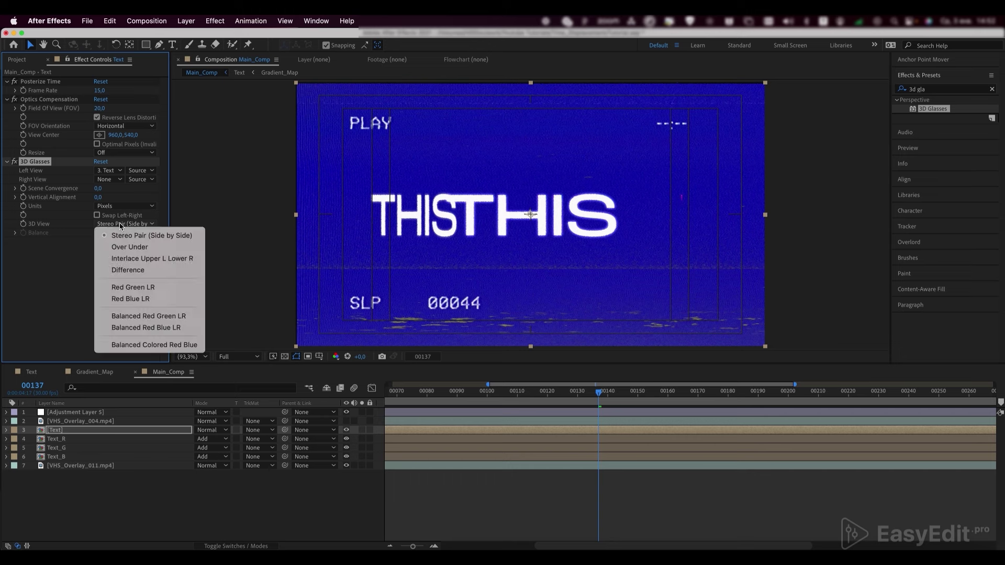
{"action": "left_click", "coordinate": [145, 345]}
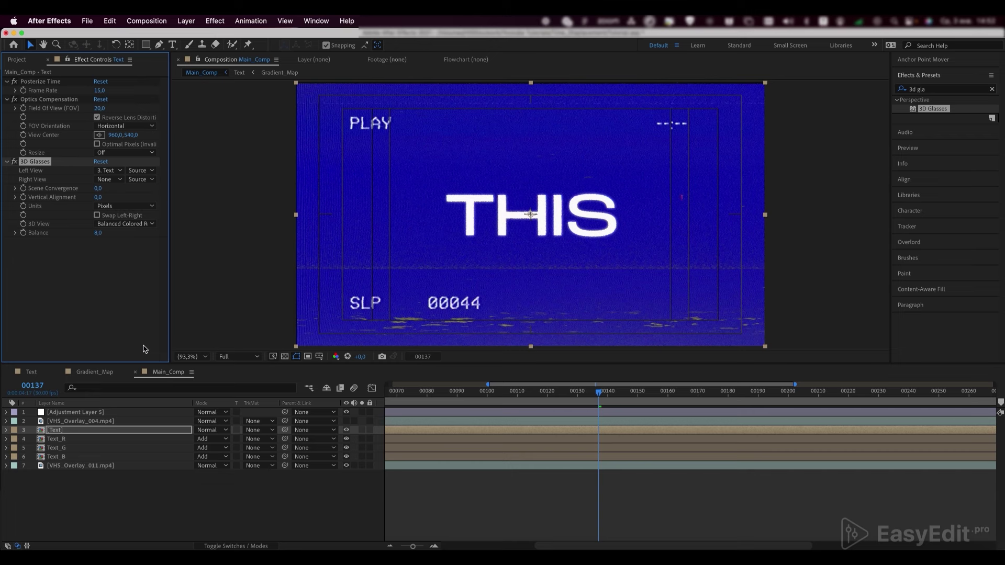
{"action": "left_click", "coordinate": [98, 233]}
{"action": "key", "text": "Return"}
{"action": "scroll", "coordinate": [529, 201], "scroll_direction": "up", "scroll_amount": 1}
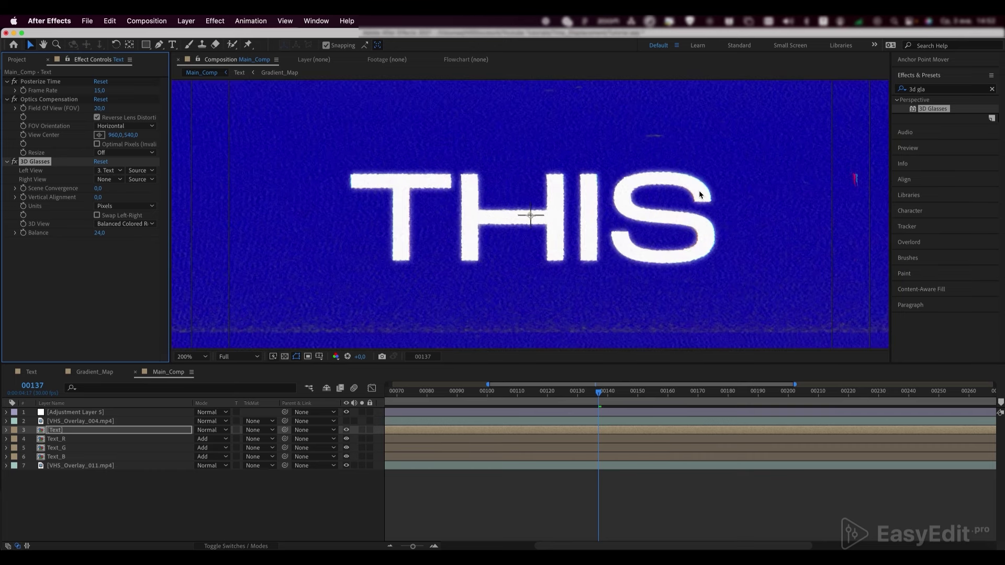
- Scrub the 3D Glasses Balance from 24 up to 29.8
{"action": "left_click_drag", "start_coordinate": [98, 233], "coordinate": [126, 233]}
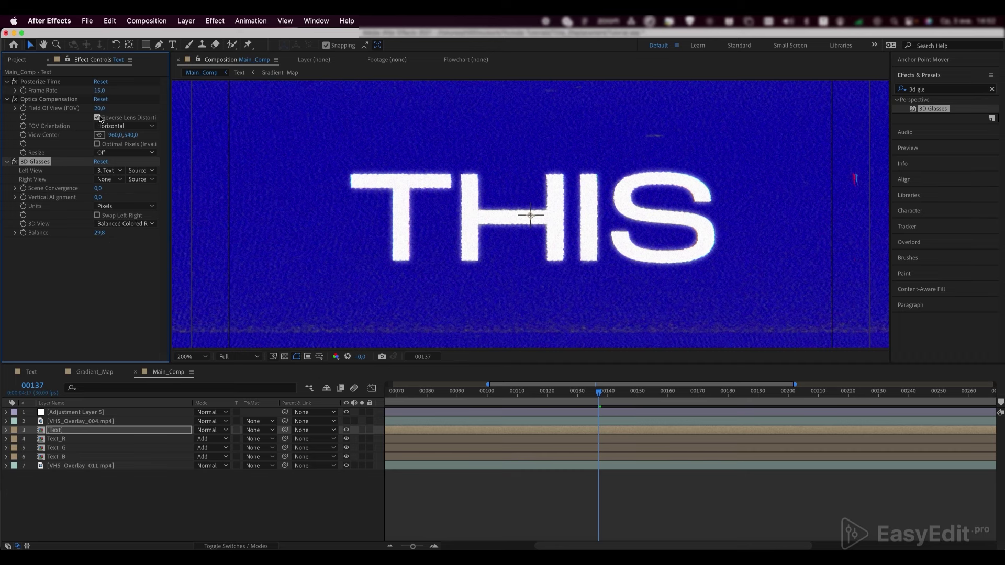